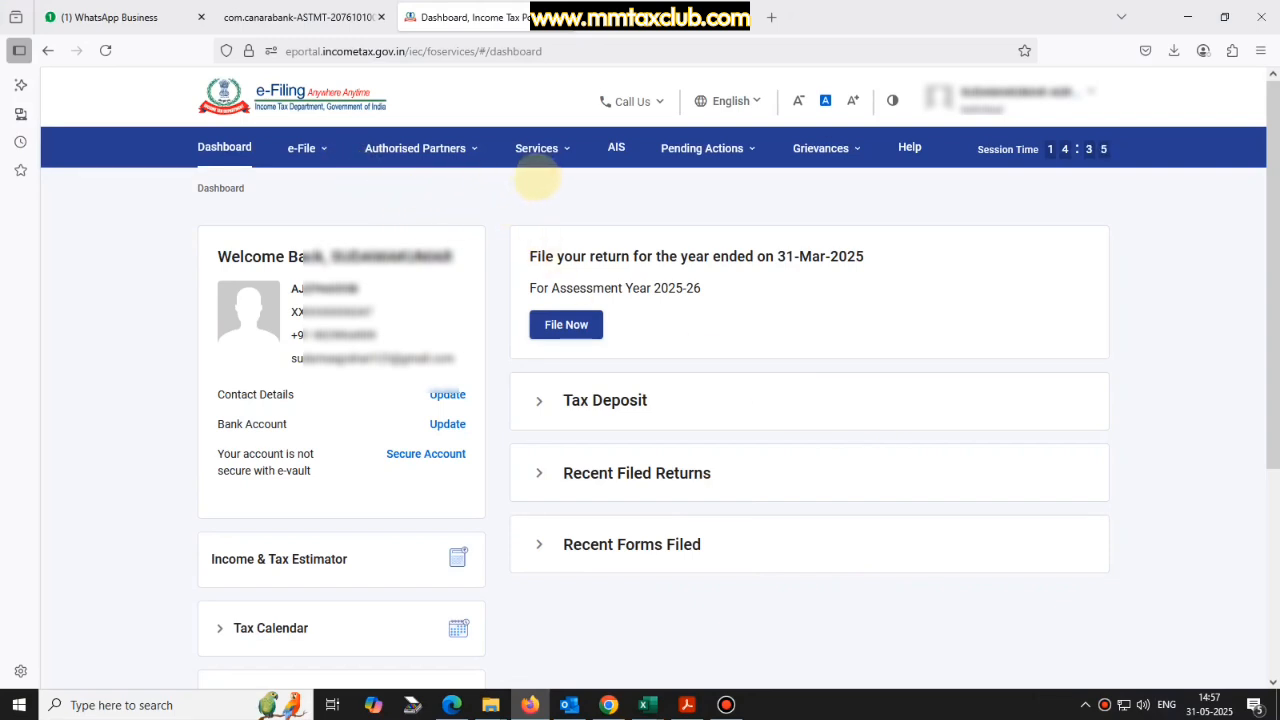
Go to e-File > Income Tax Returns > File Income Tax Return on the portal.
click(540, 152)
click(305, 150)
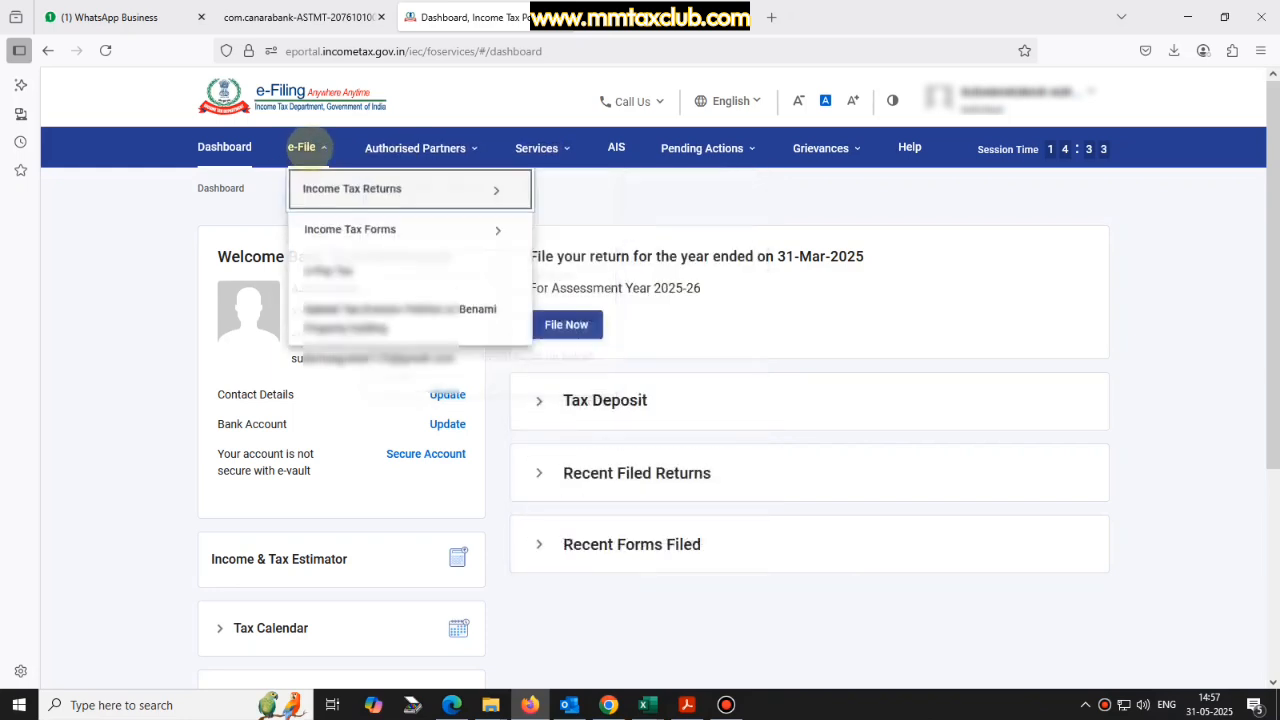
mouse_move(330, 185)
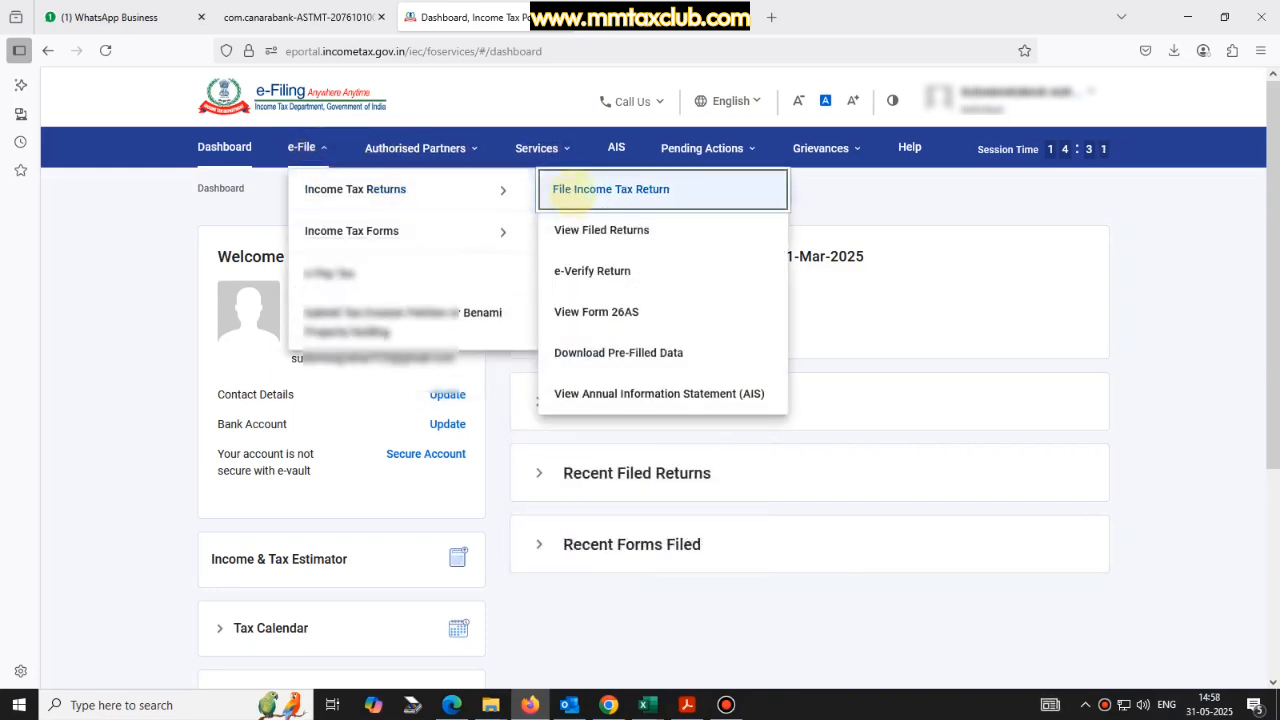
click(577, 192)
Choose AY 2025-26, 139(1) Original Return, No for audit and ITR-4, then continue.
click(360, 336)
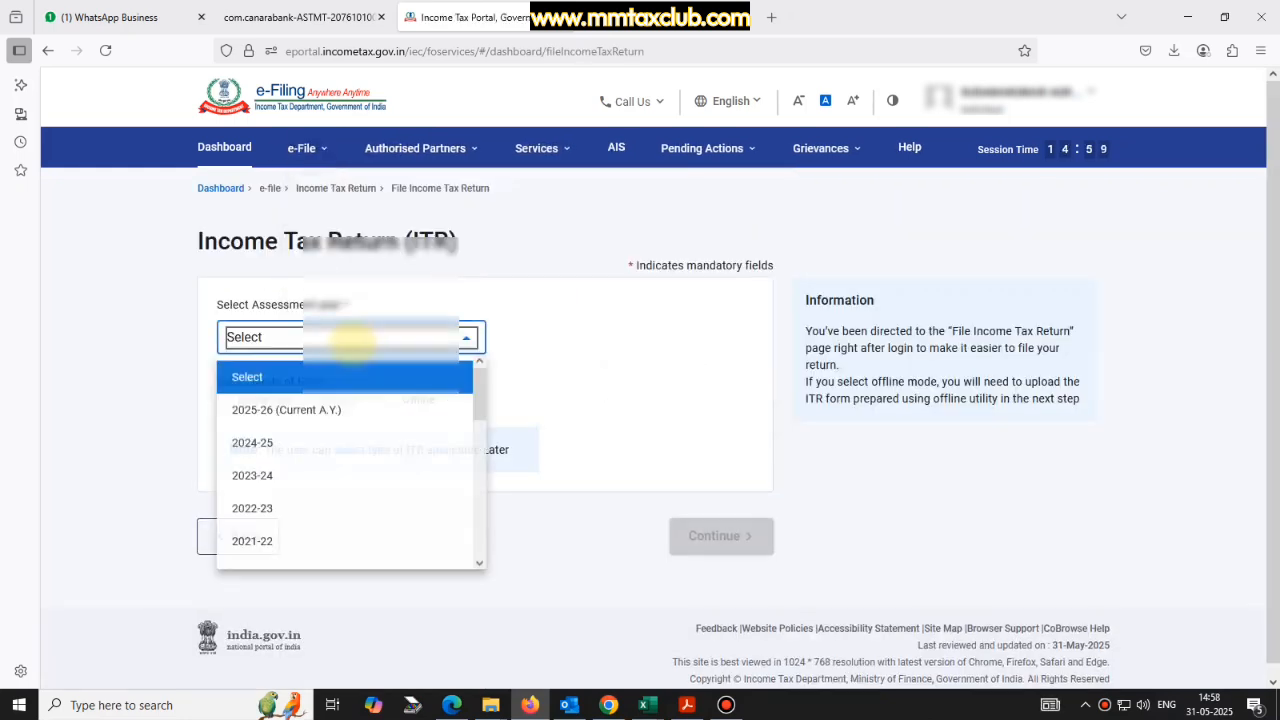
click(330, 405)
click(330, 411)
click(280, 486)
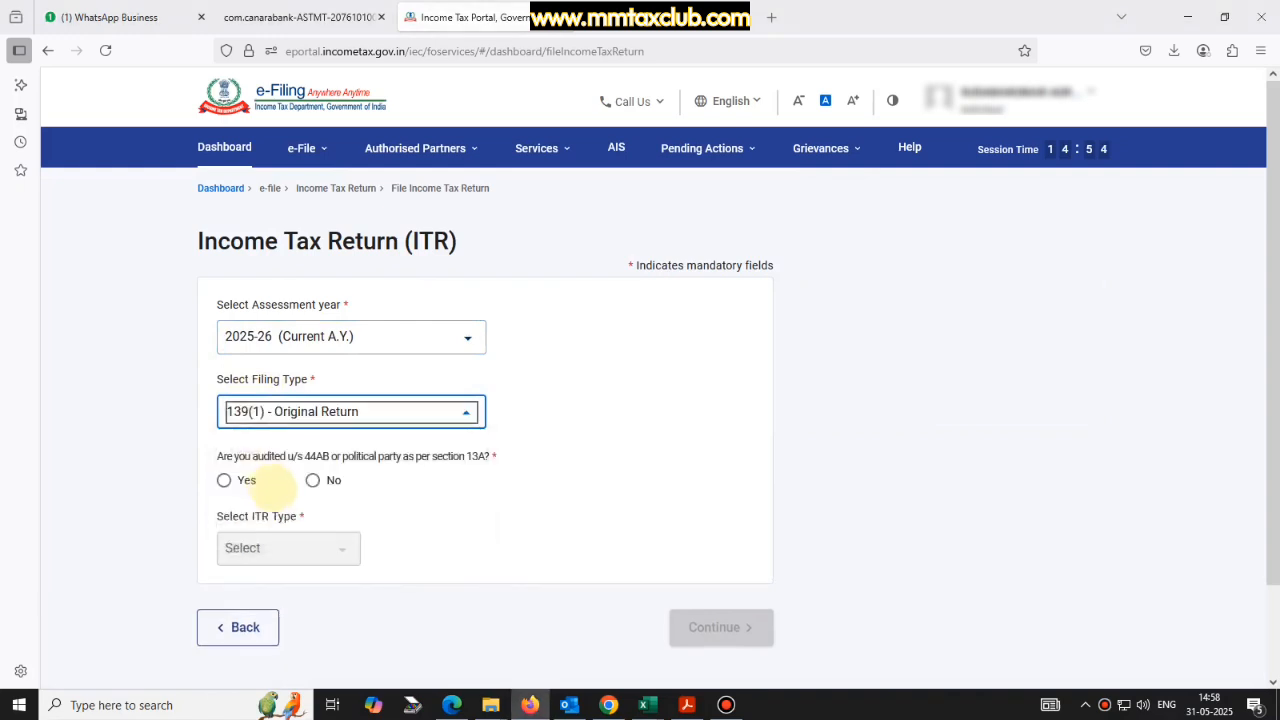
click(313, 478)
click(322, 546)
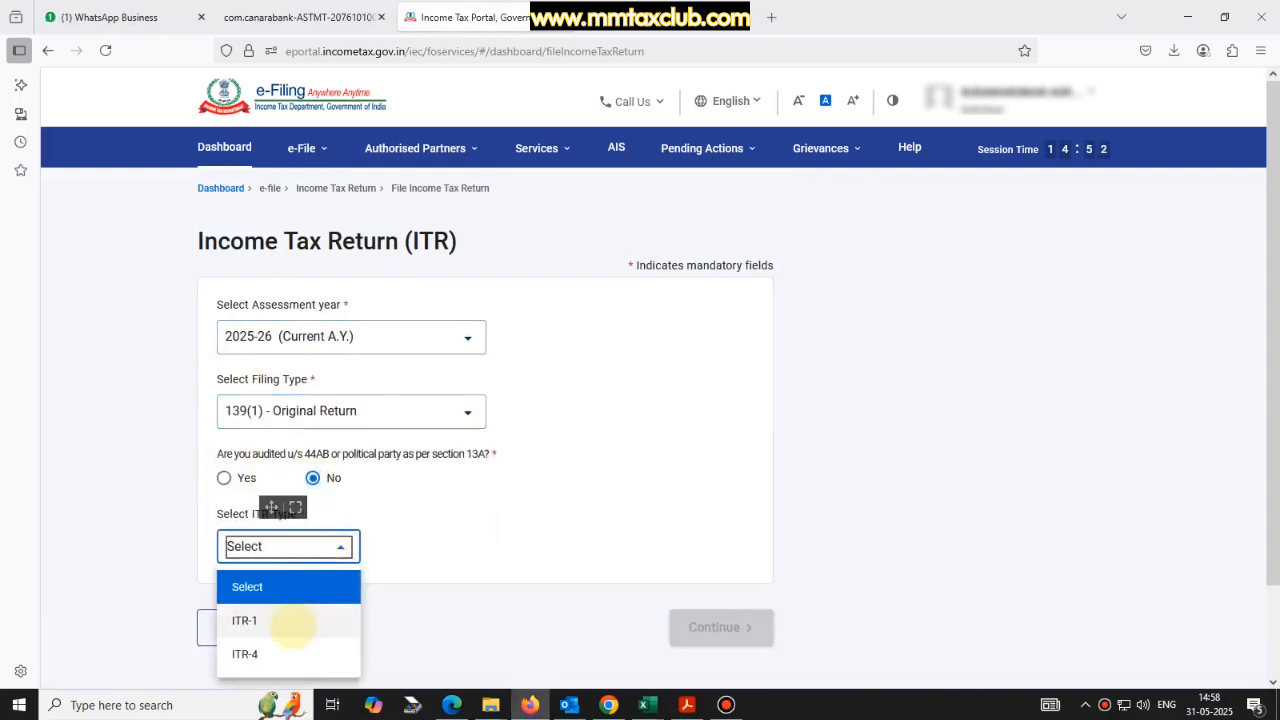
click(280, 651)
click(721, 627)
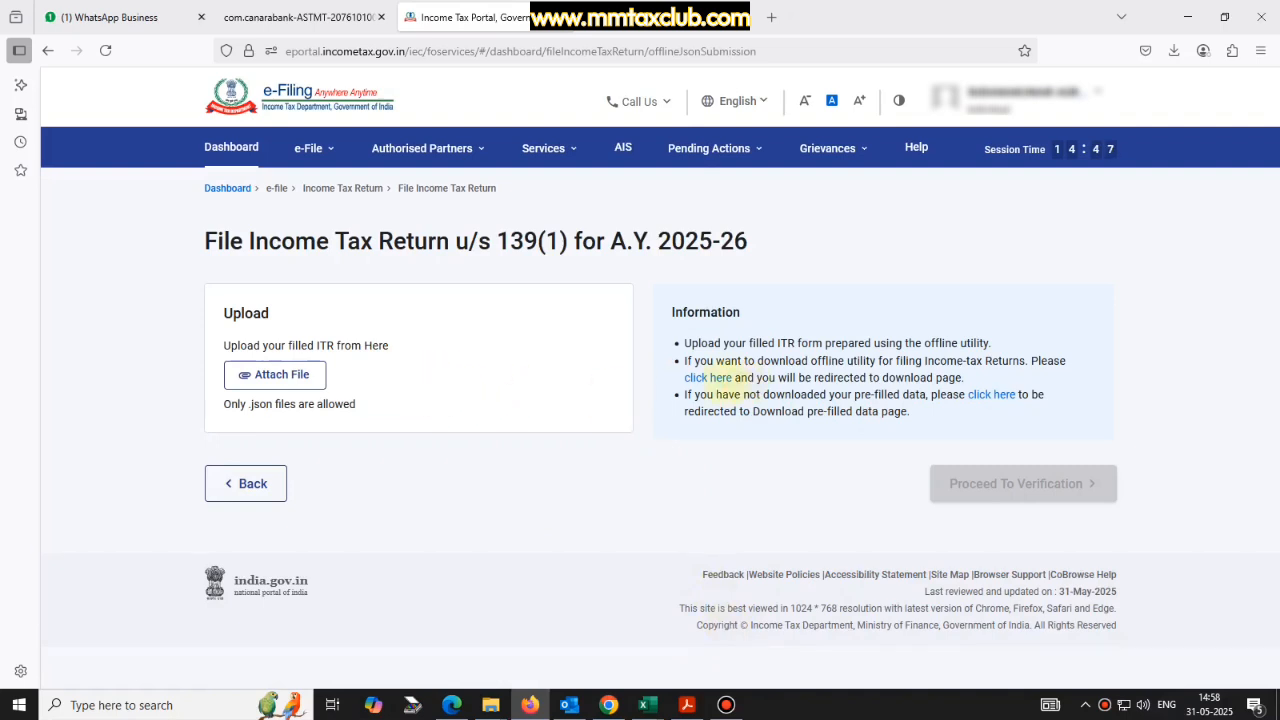
Download the ITR-4 Excel-based utility from the offline utility page.
click(710, 377)
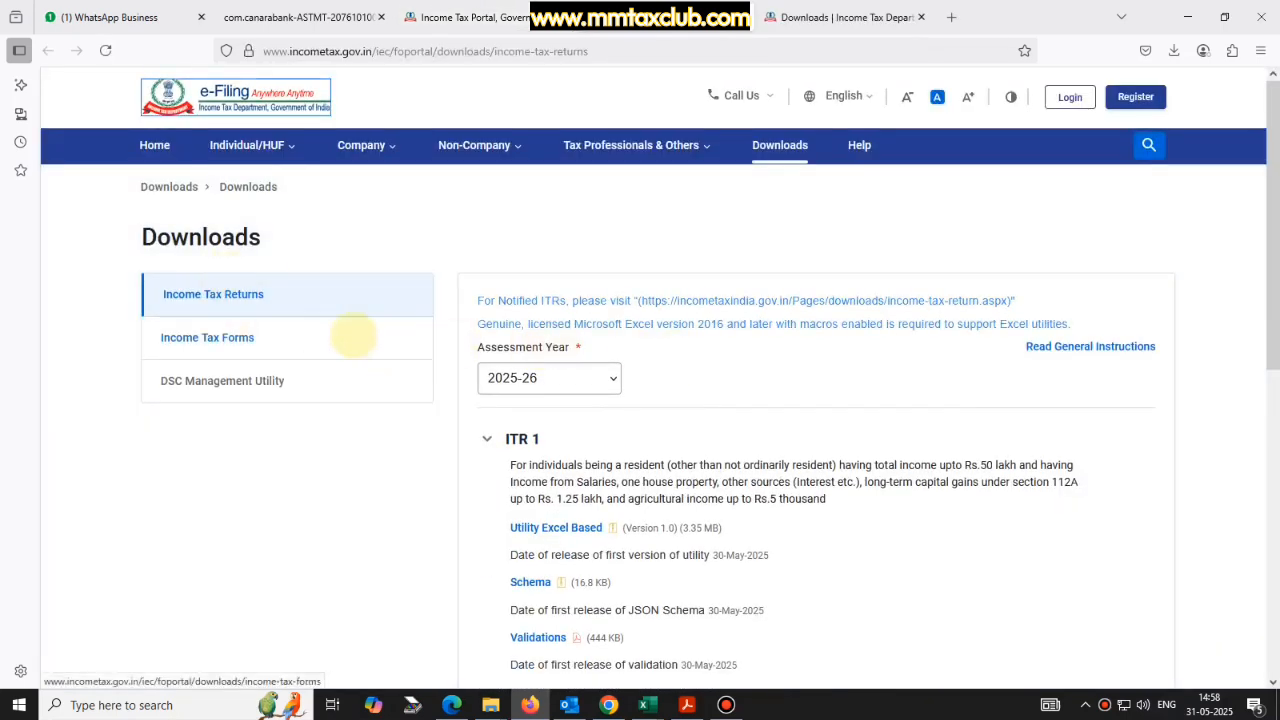
scroll(606, 490, down, 3)
click(575, 482)
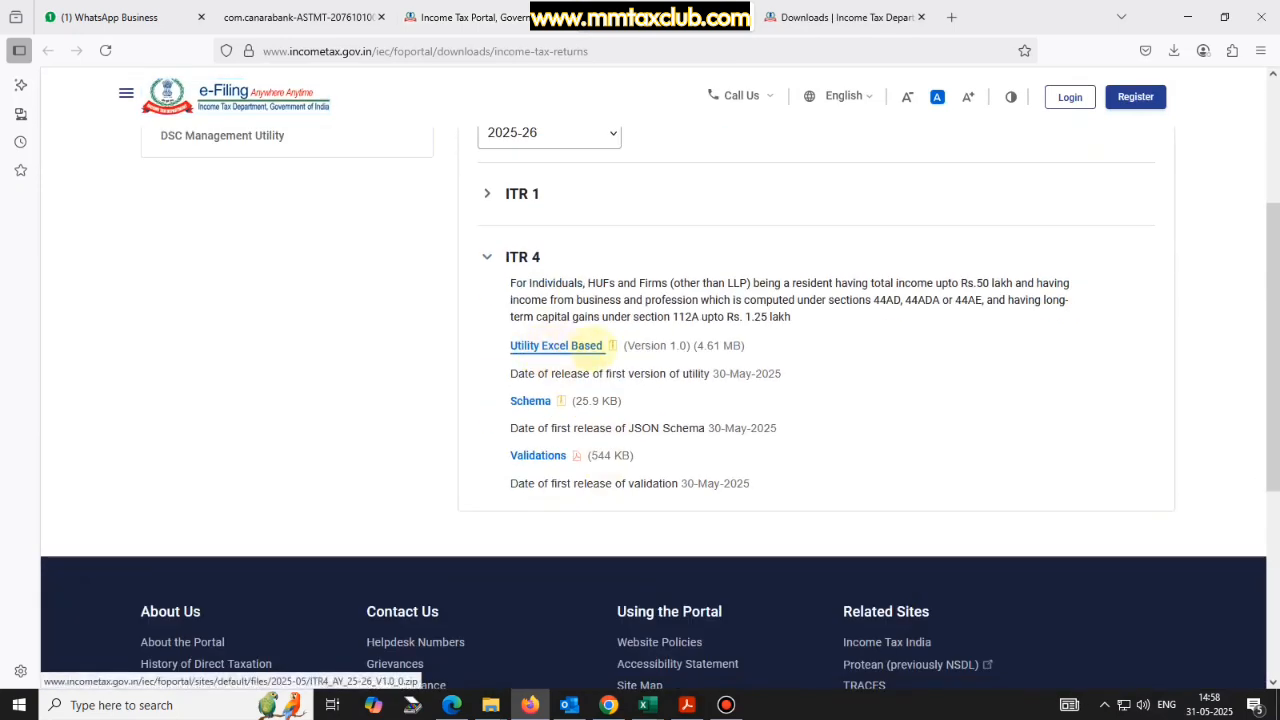
click(1173, 50)
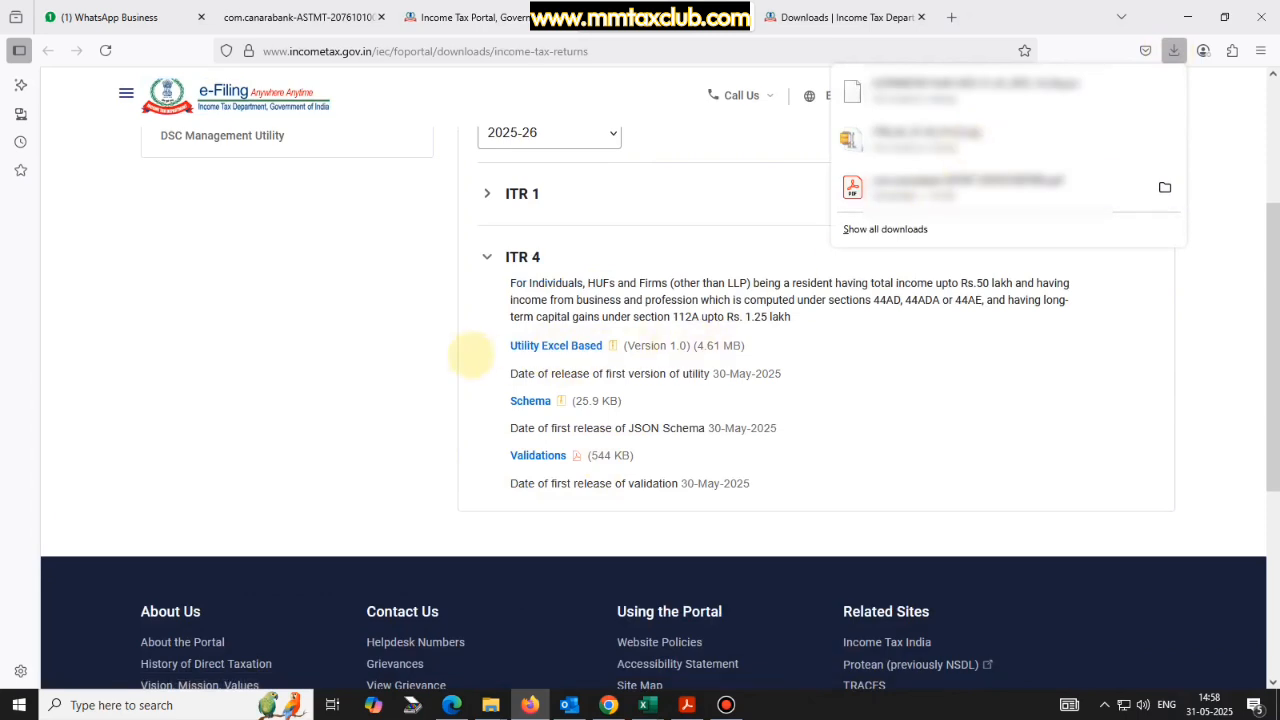
scroll(490, 360, up, 3)
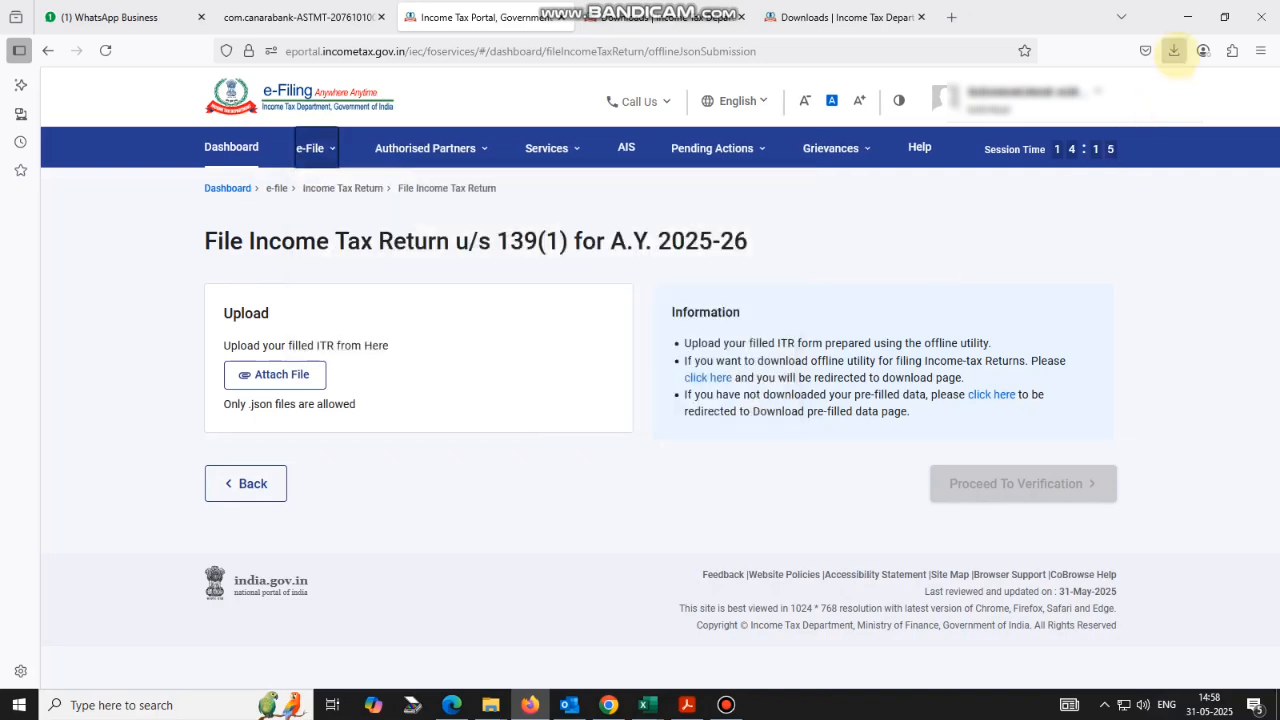
Confirm the download finished and bring up the Utility folder window.
click(1173, 50)
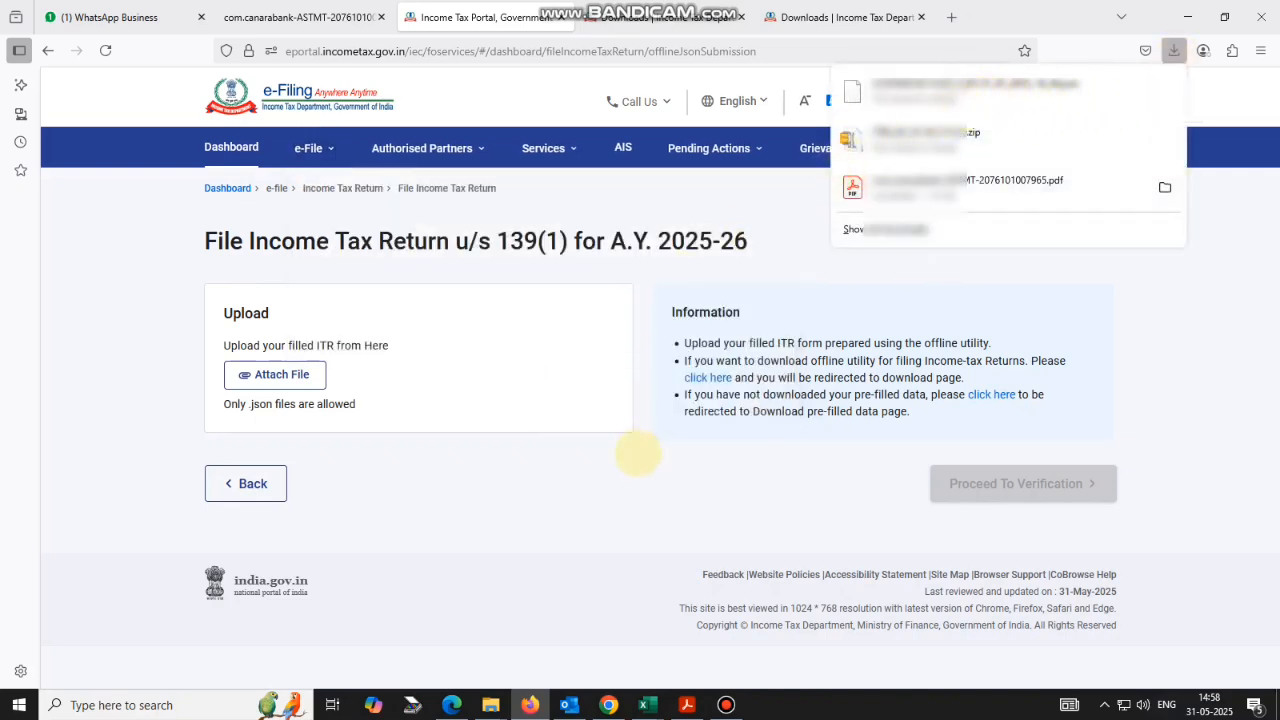
click(648, 338)
mouse_move(490, 705)
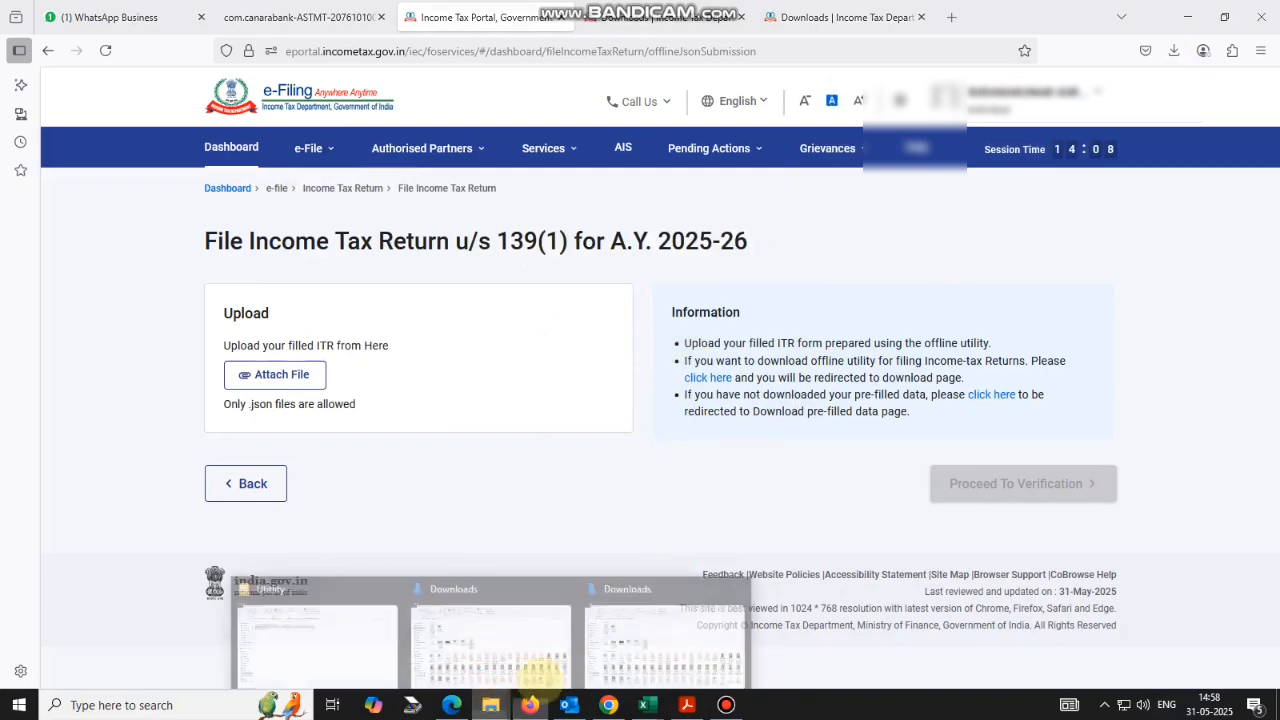
click(368, 622)
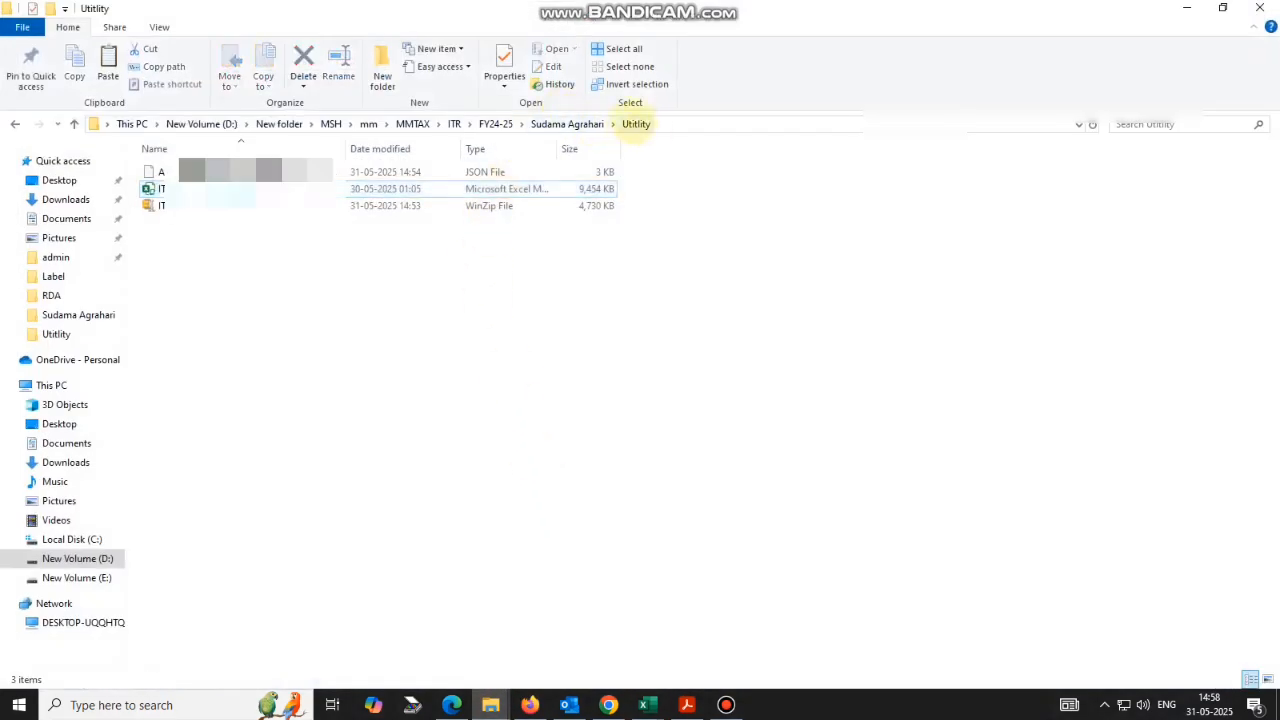
Open the Utility folder and launch the ITR4_AY_25-26_V1.0 workbook in Excel.
click(578, 126)
double_click(260, 172)
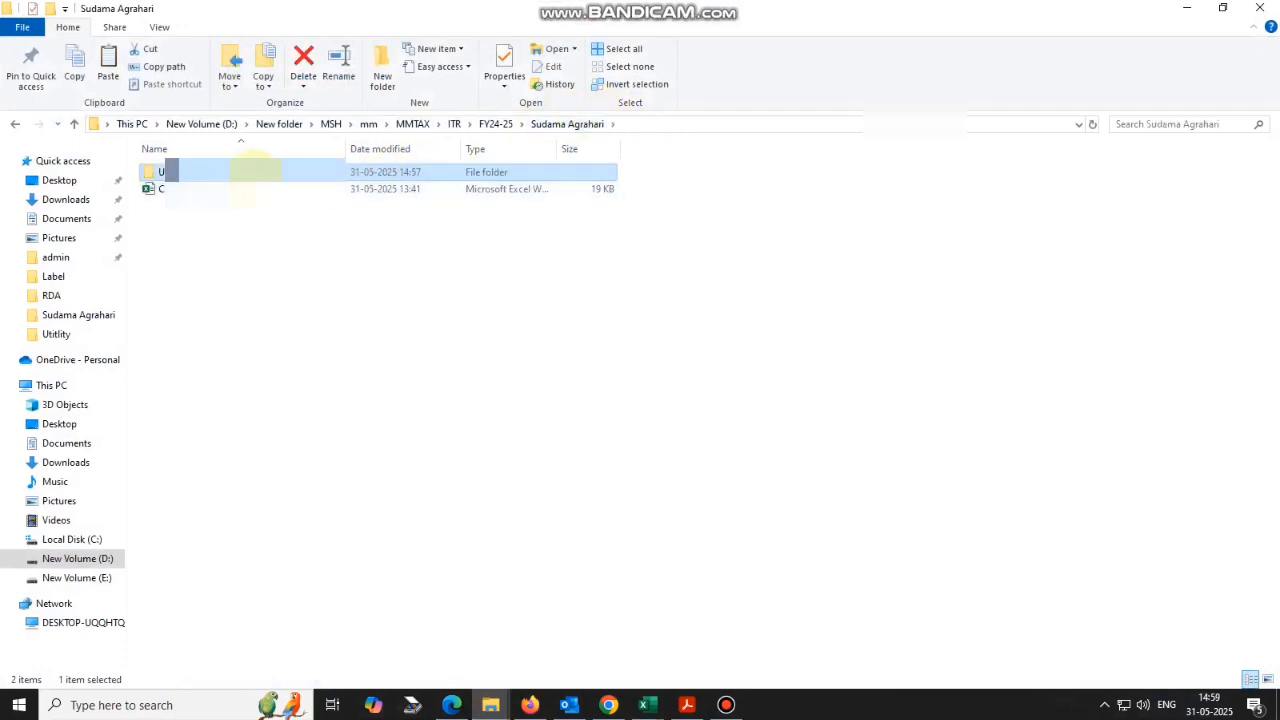
click(232, 189)
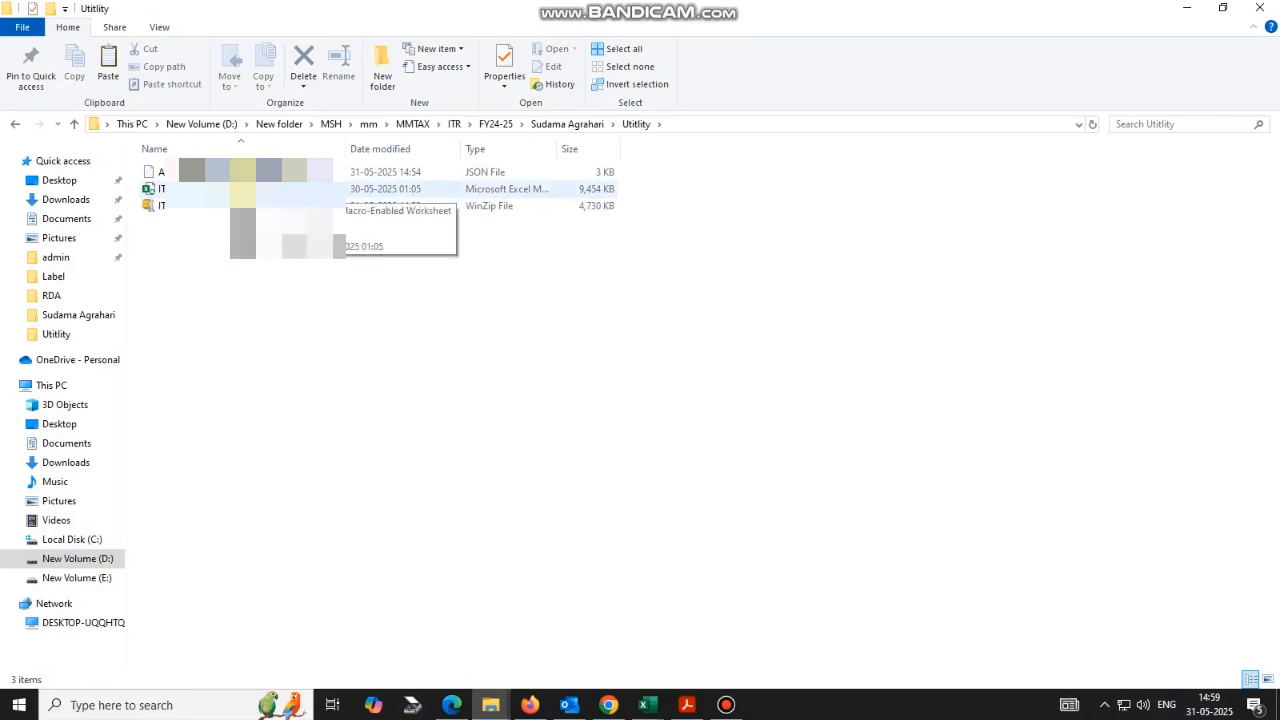
click(650, 704)
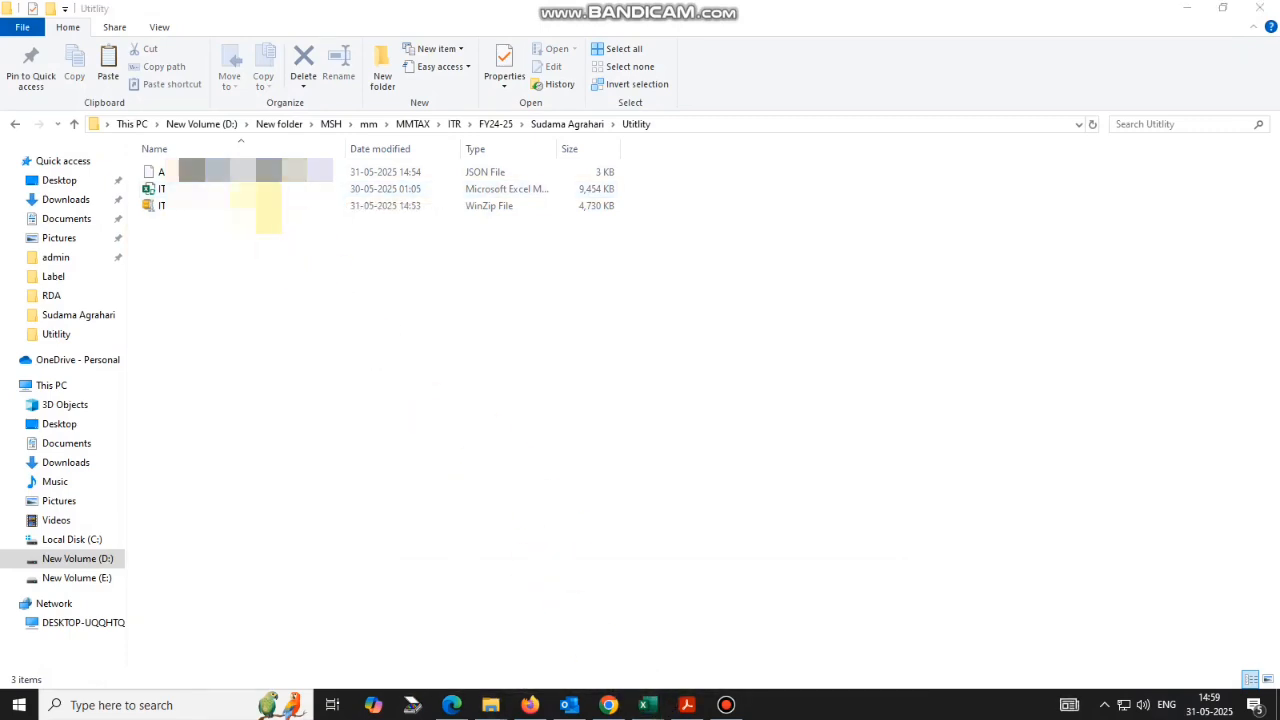
double_click(256, 190)
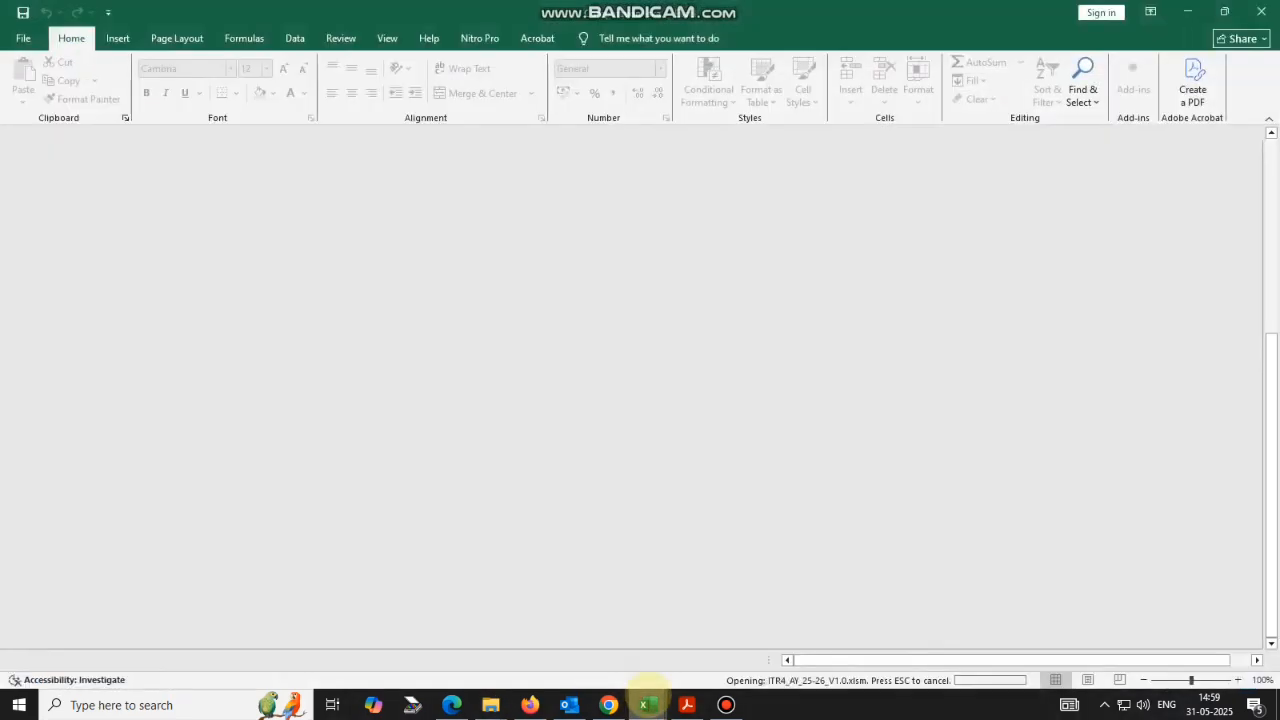
Dismiss the notice and import the downloaded prefill JSON file via Import Prefill.
mouse_move(650, 702)
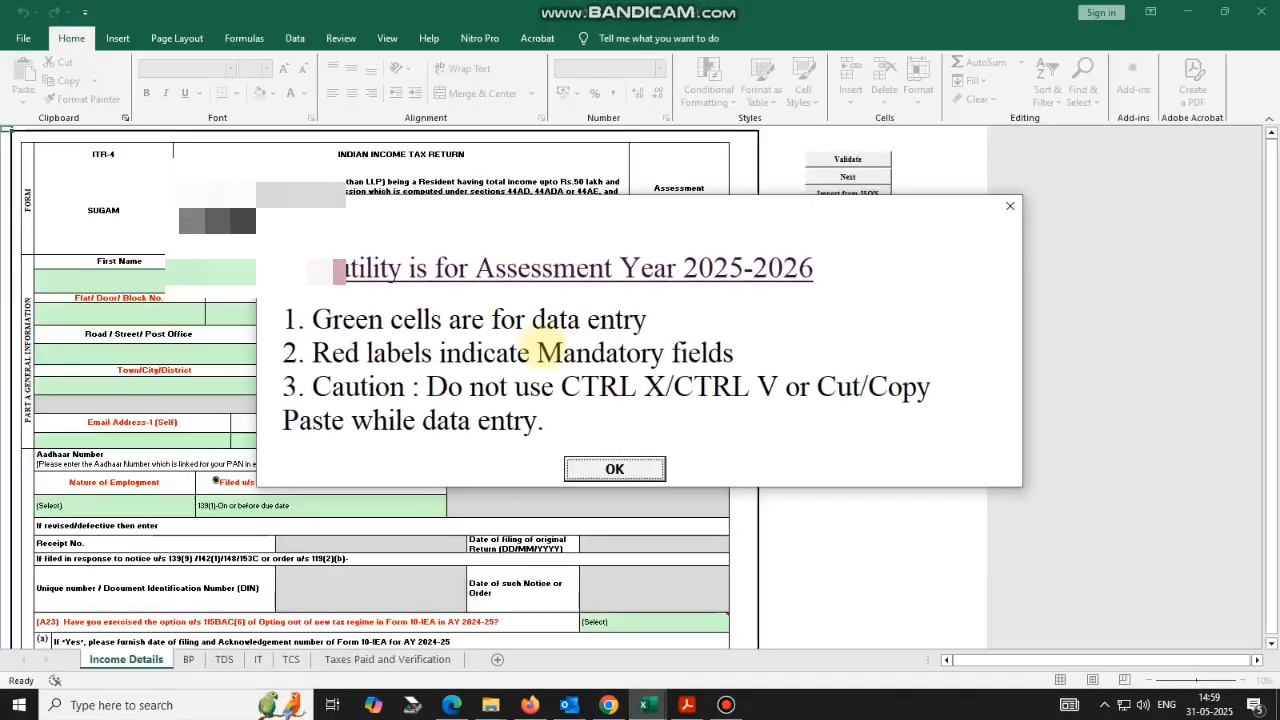
click(614, 469)
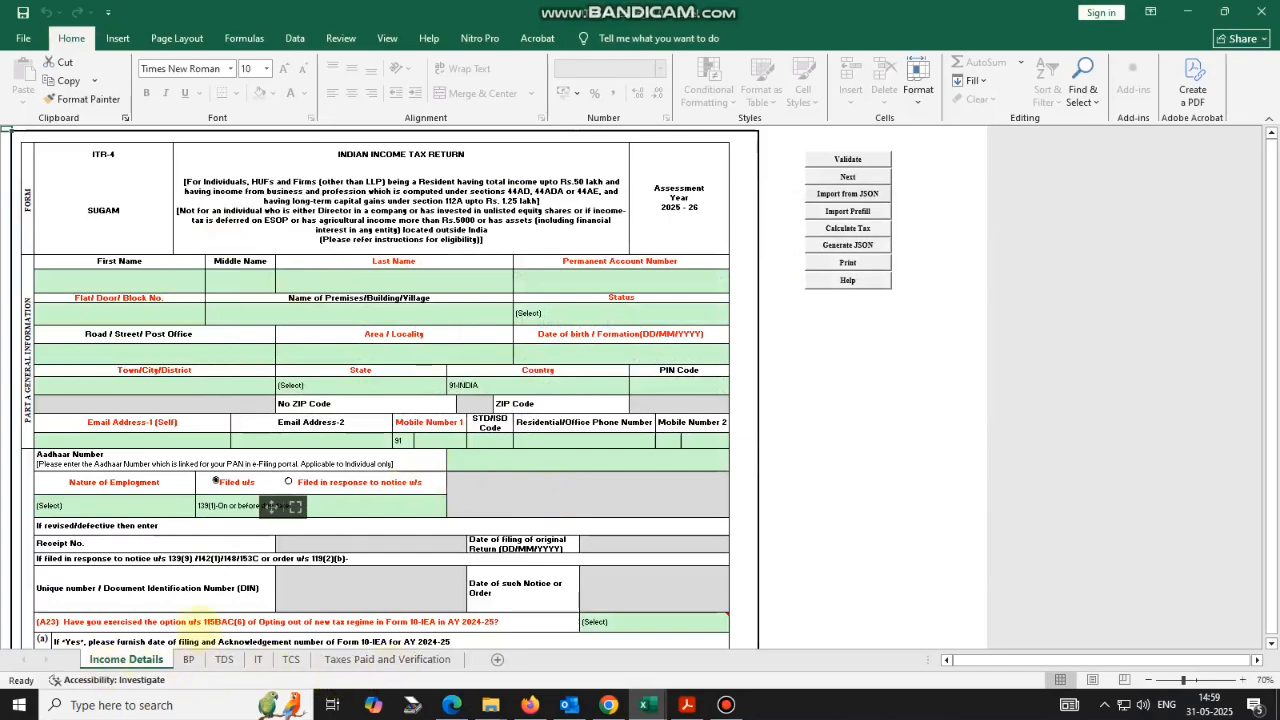
click(628, 519)
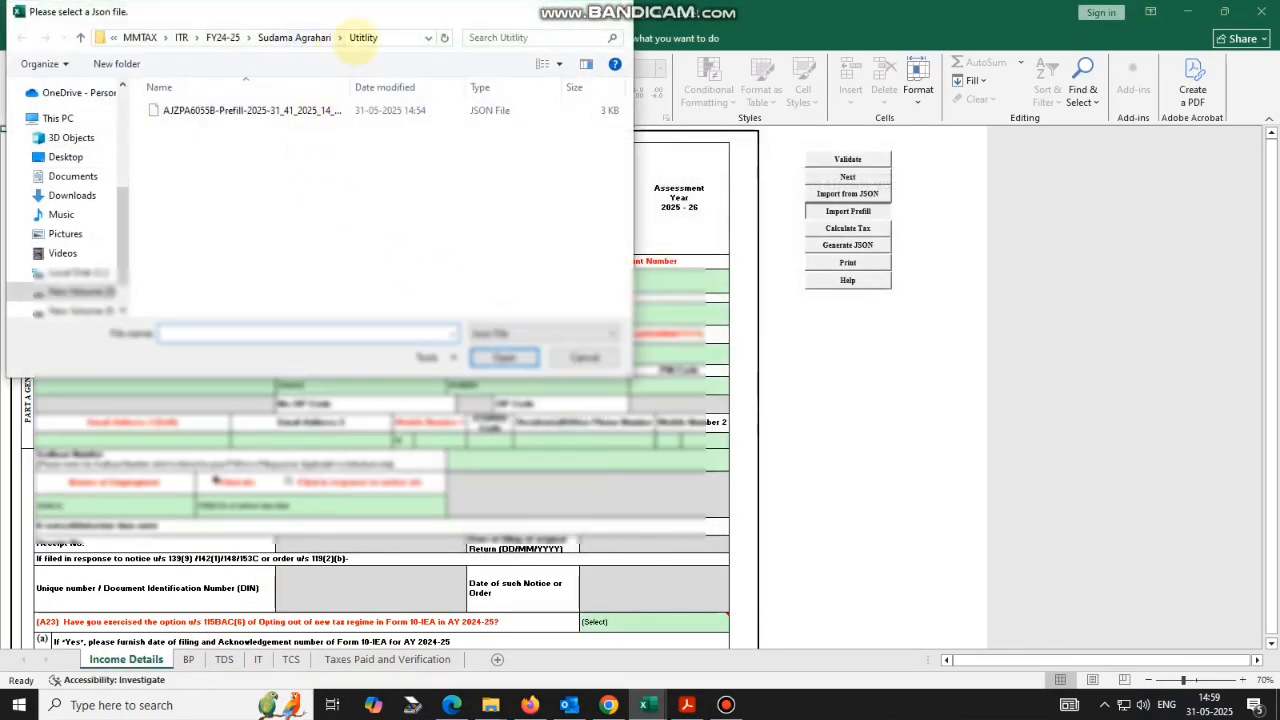
click(265, 110)
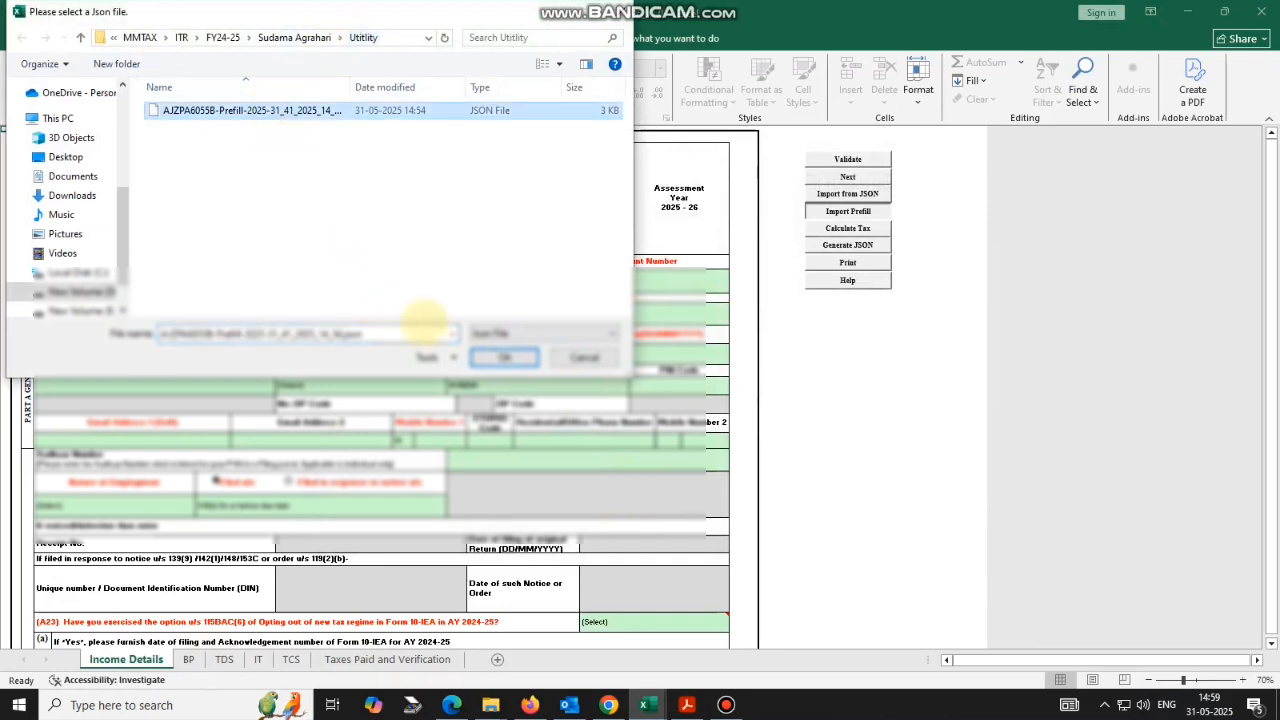
click(503, 357)
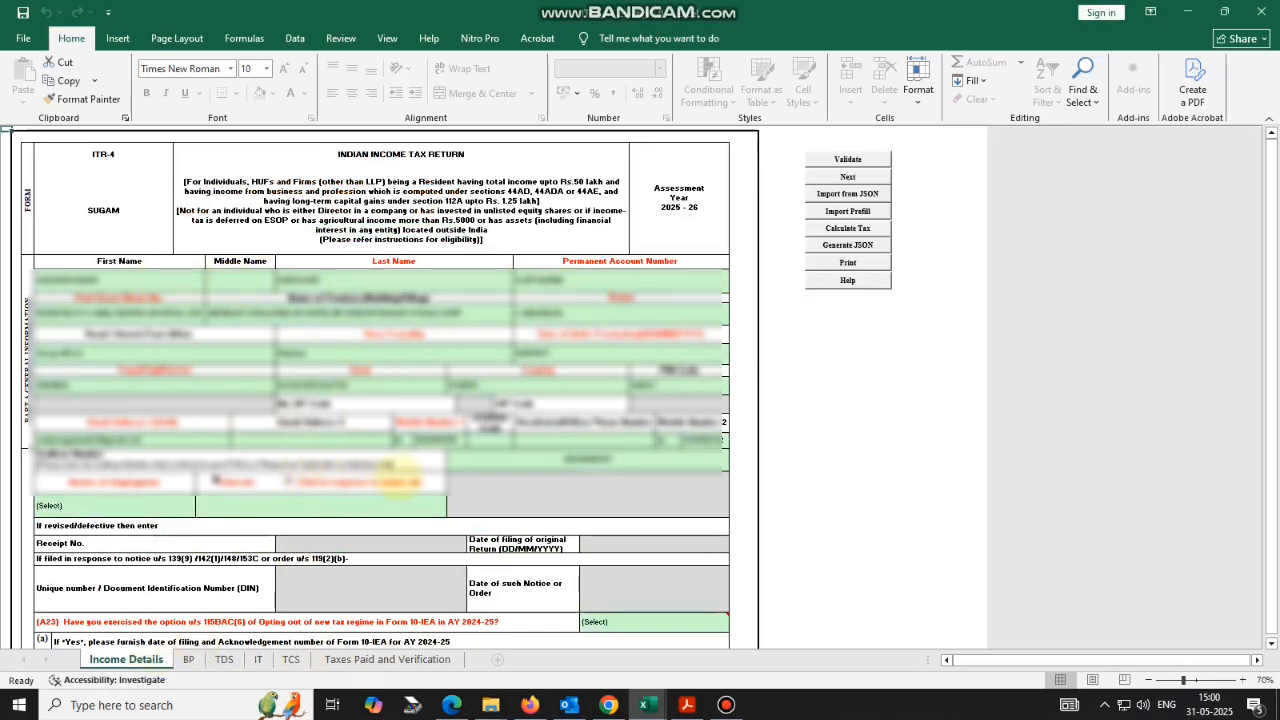
Set Nature of Employment to Others and Filed u/s to 139(1)-On or before due date.
scroll(395, 468, down, 3)
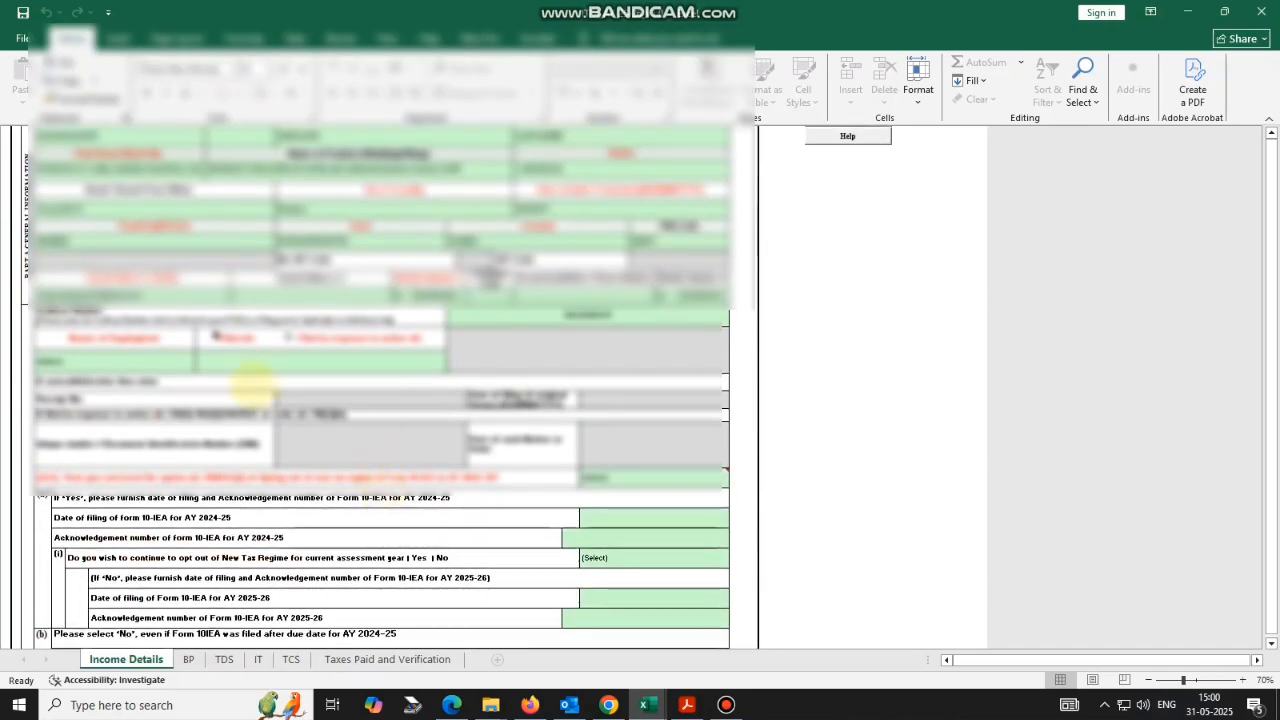
click(175, 360)
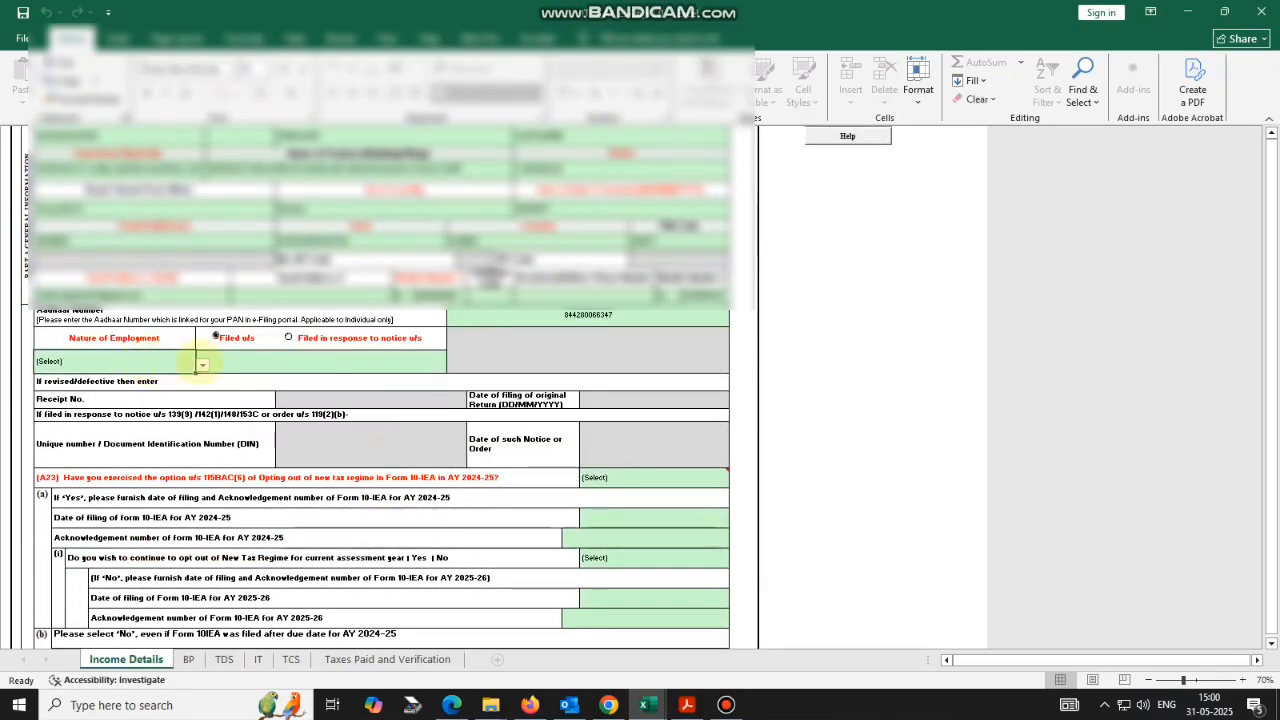
click(202, 365)
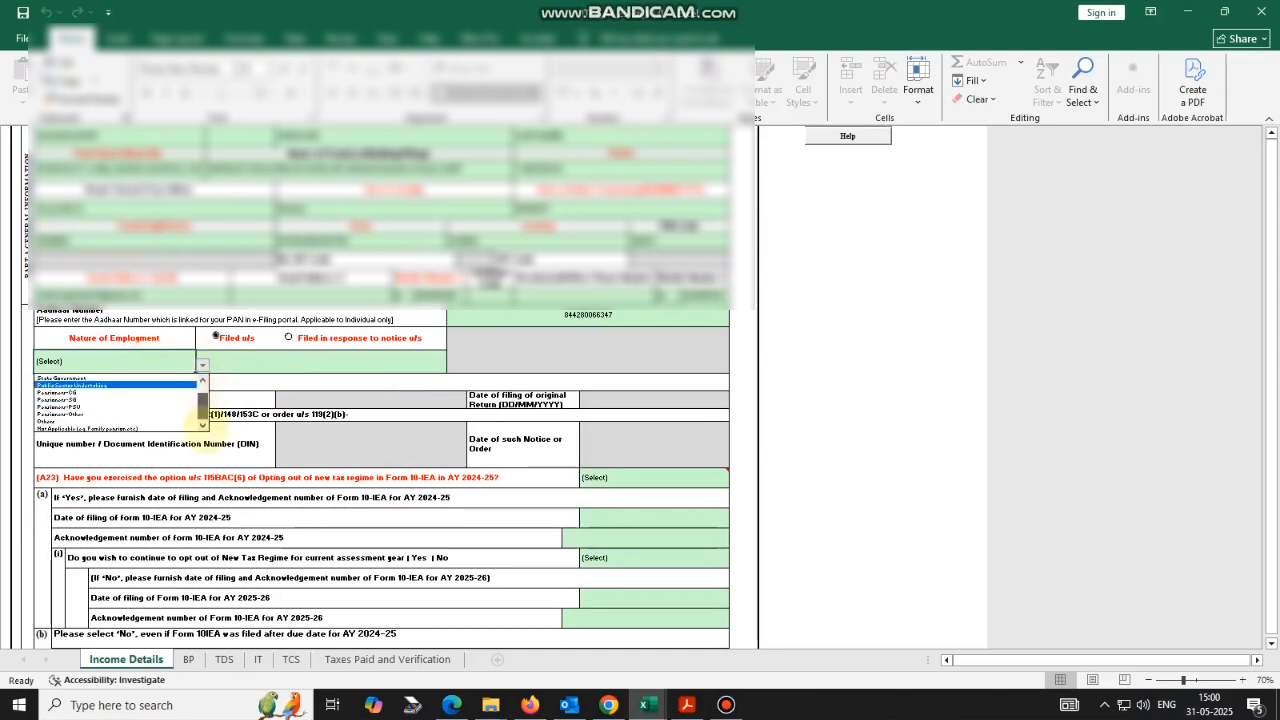
scroll(145, 412, down, 1)
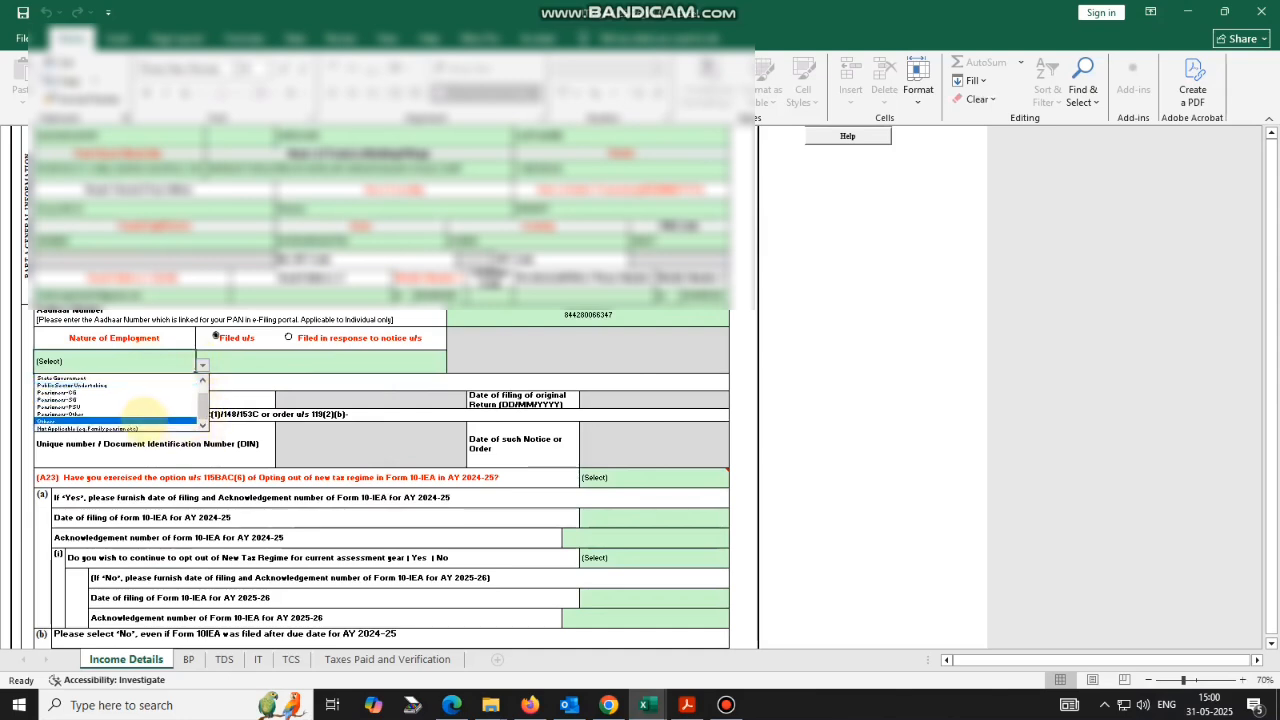
click(145, 418)
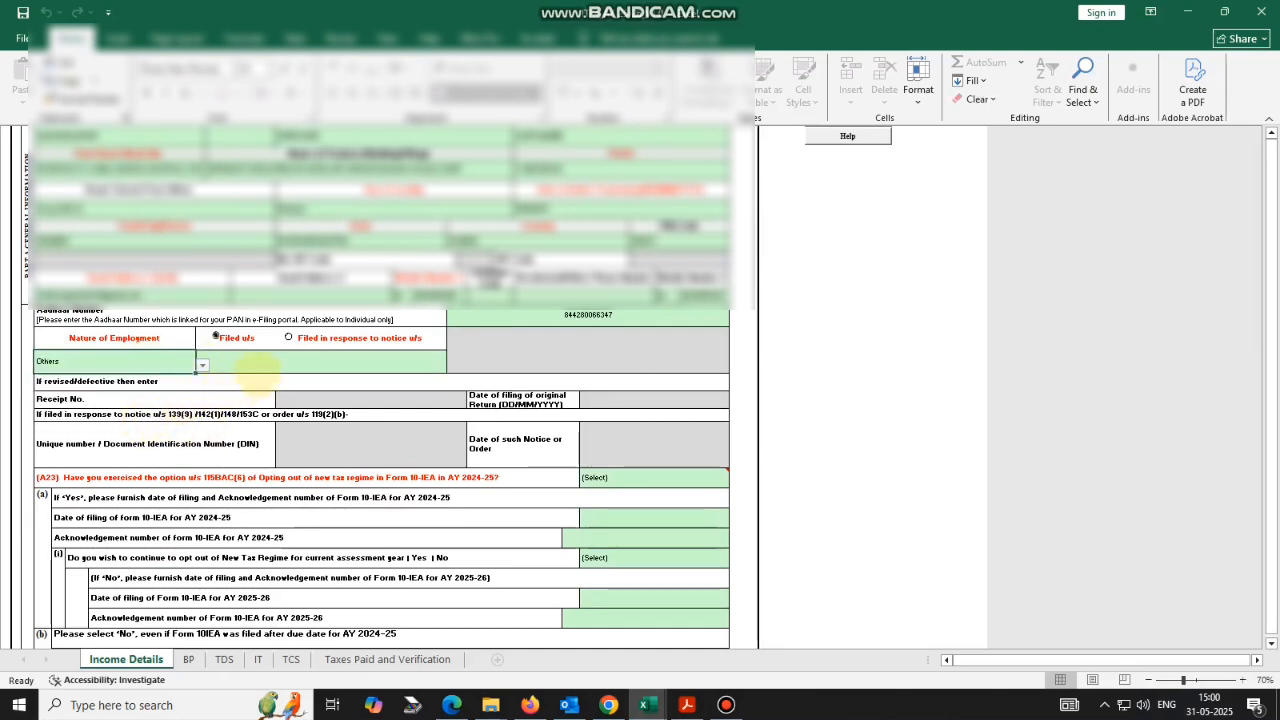
click(239, 367)
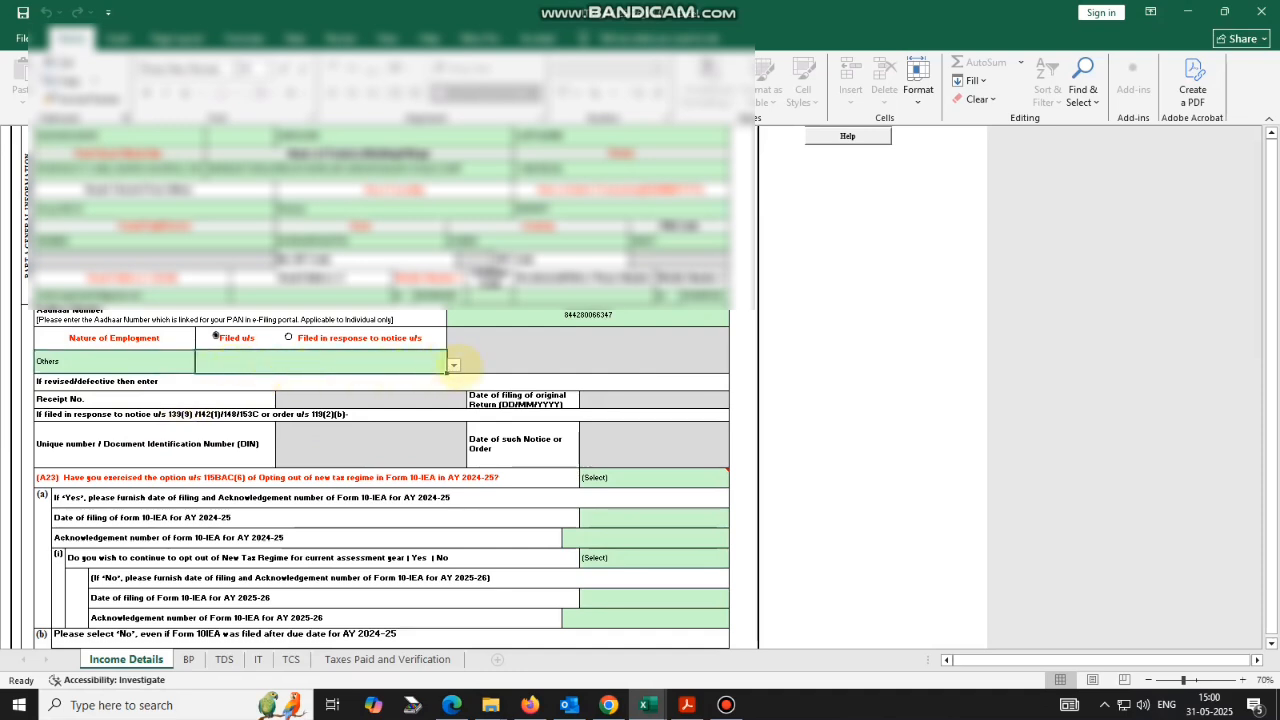
click(455, 366)
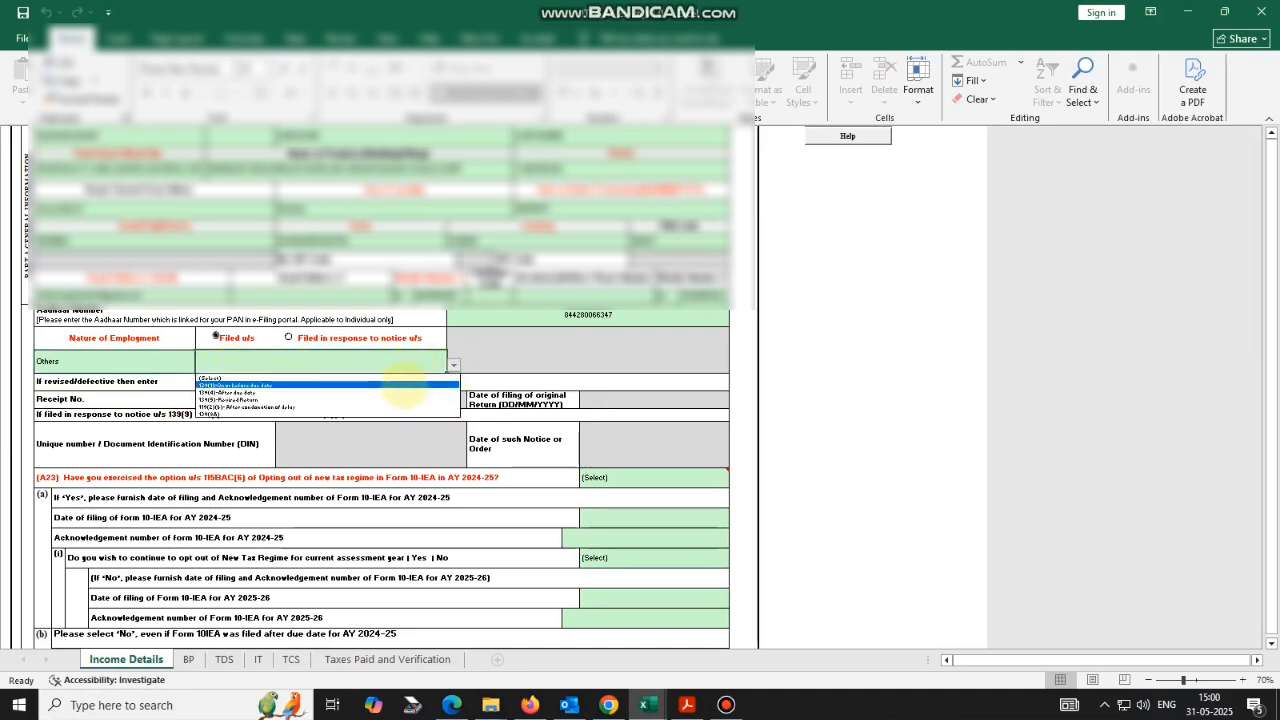
click(403, 385)
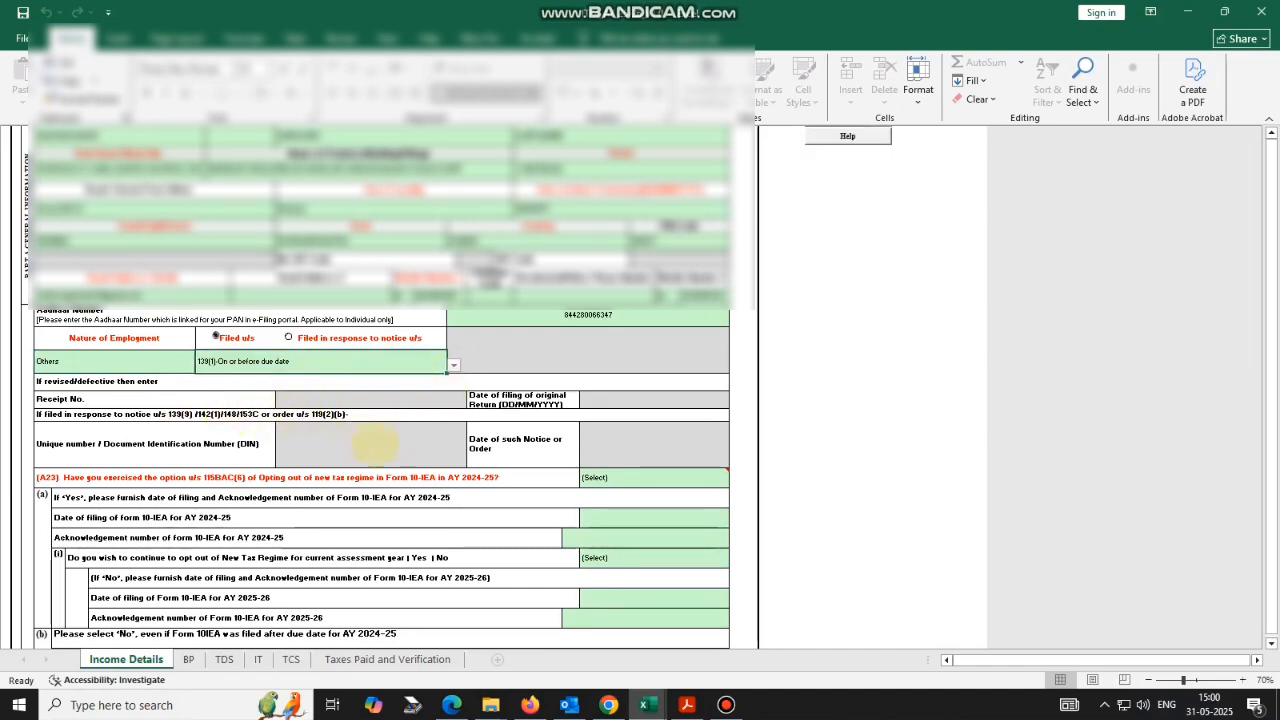
Answer No to the A23 Form 10-IEA opt-out question for AY 2024-25.
scroll(445, 455, down, 1)
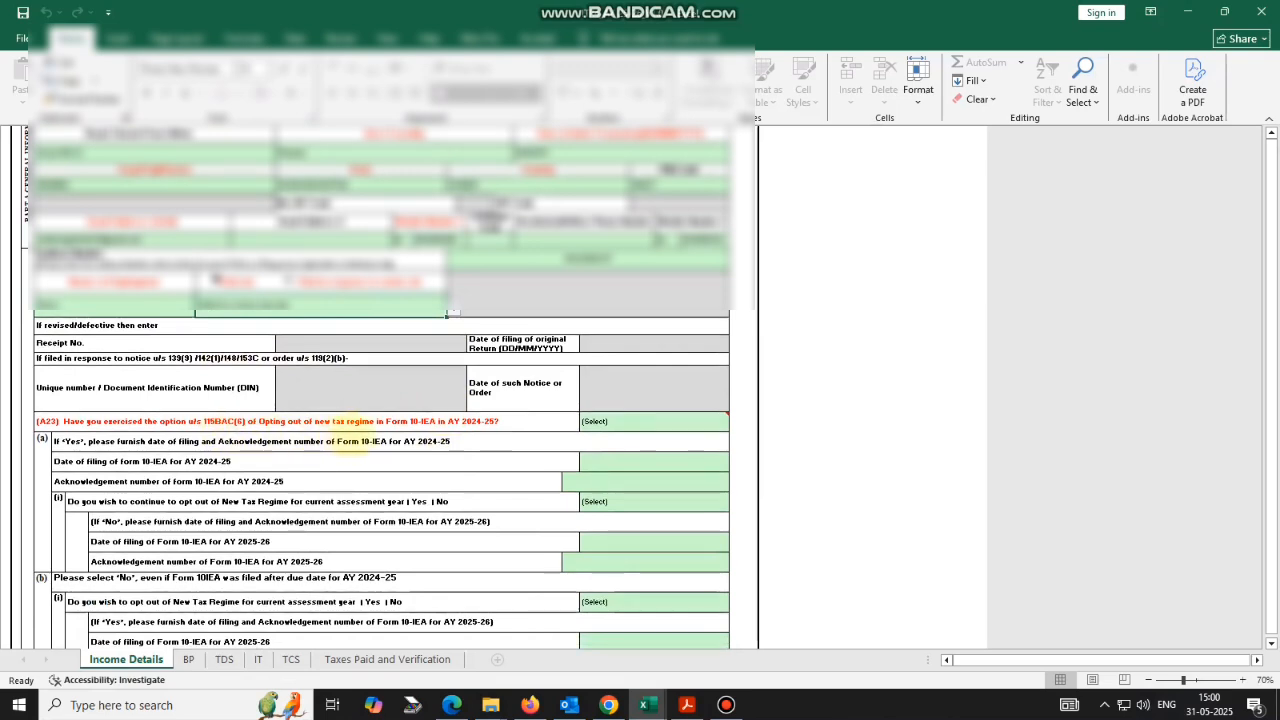
click(600, 421)
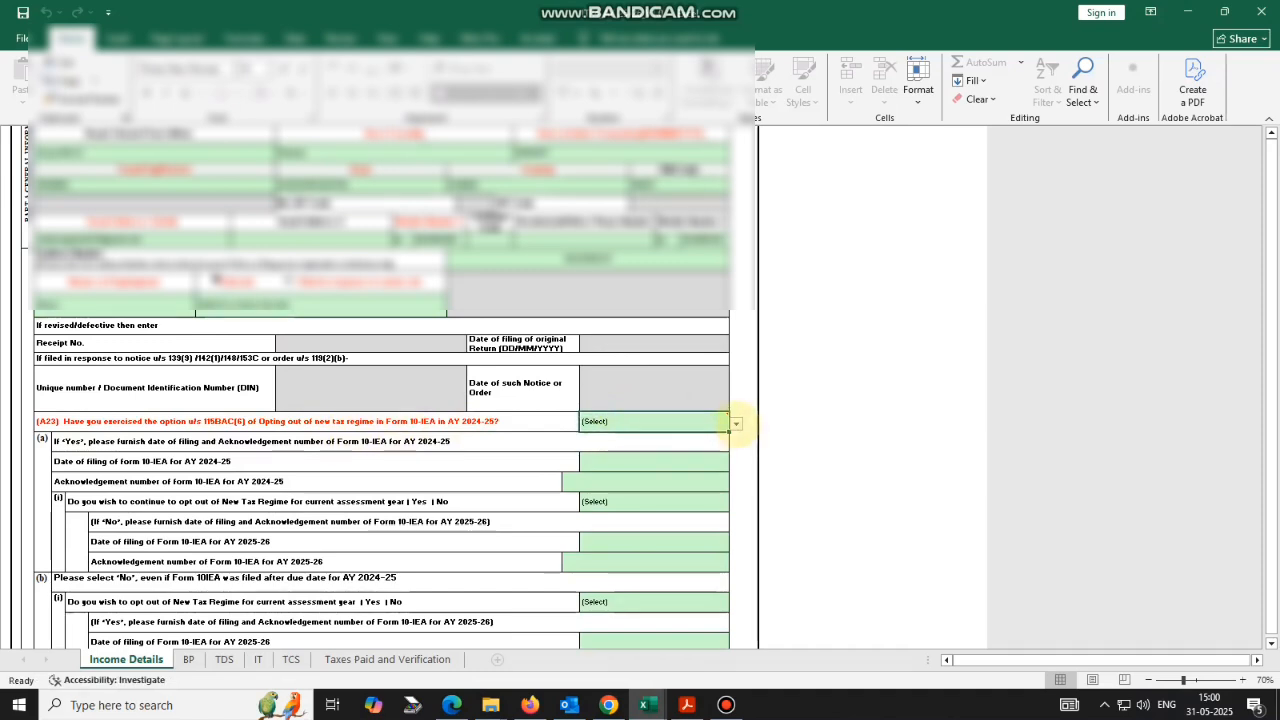
click(735, 424)
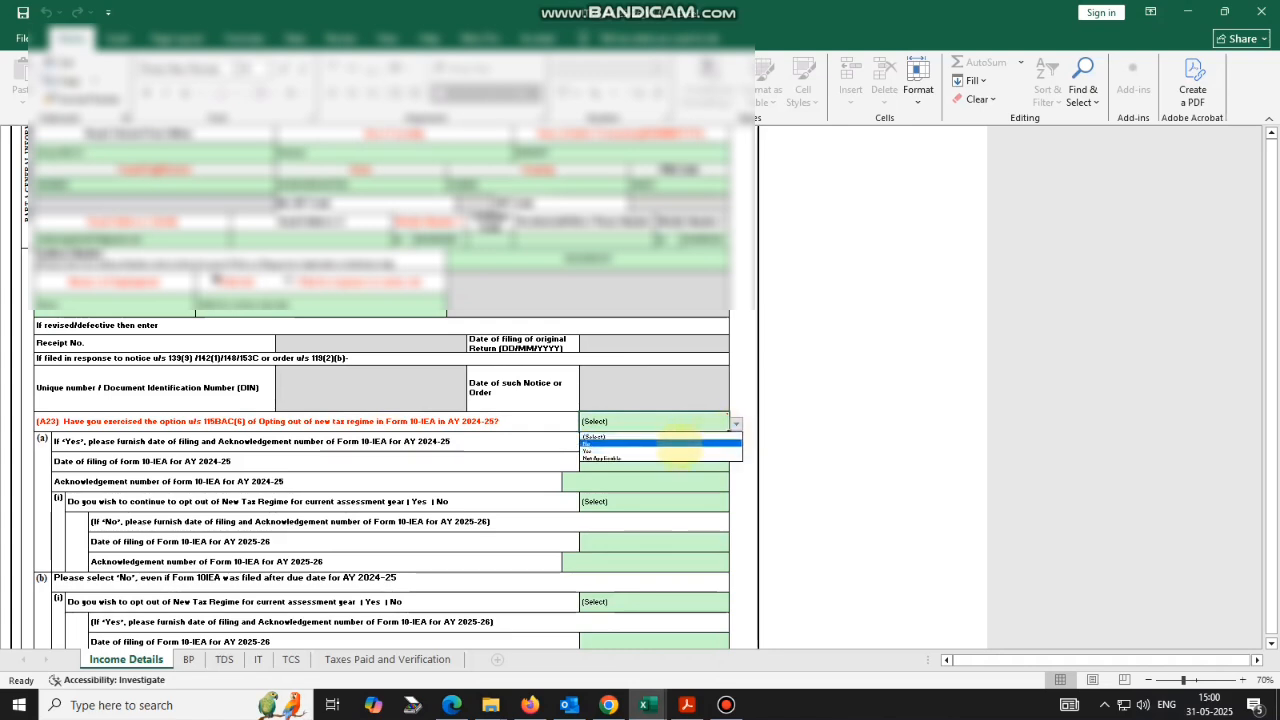
click(678, 444)
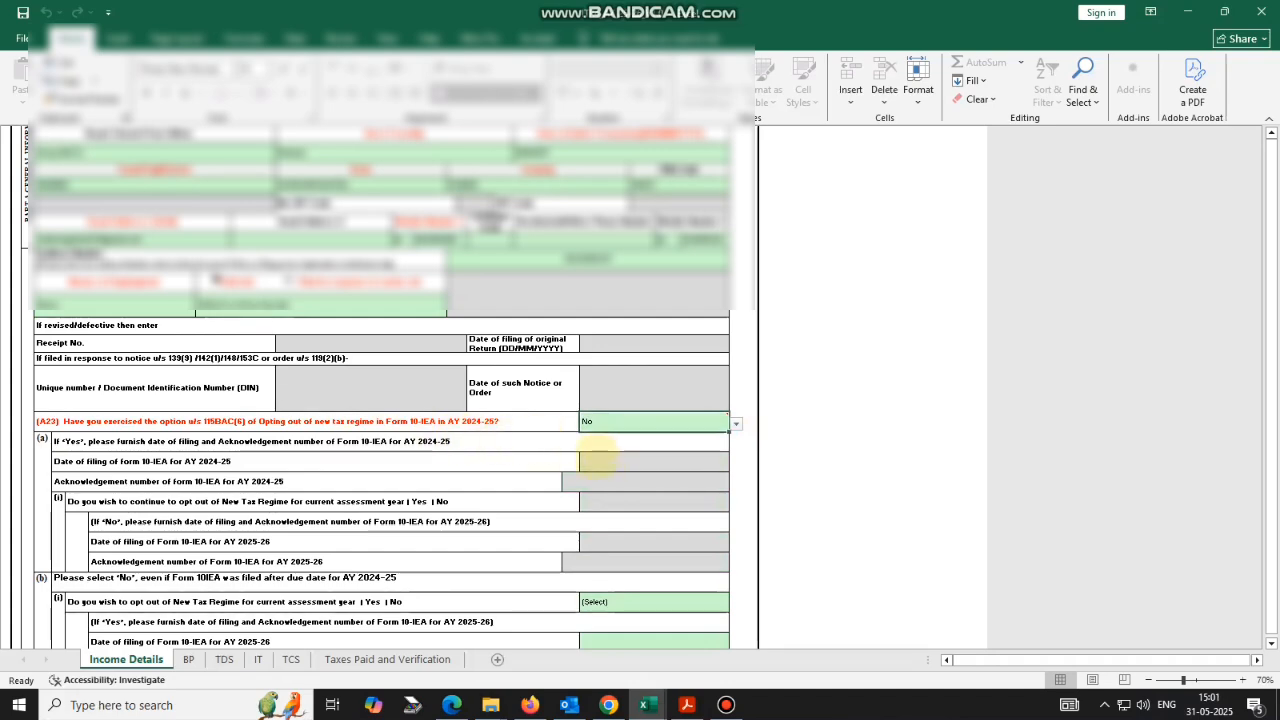
scroll(518, 459, down, 3)
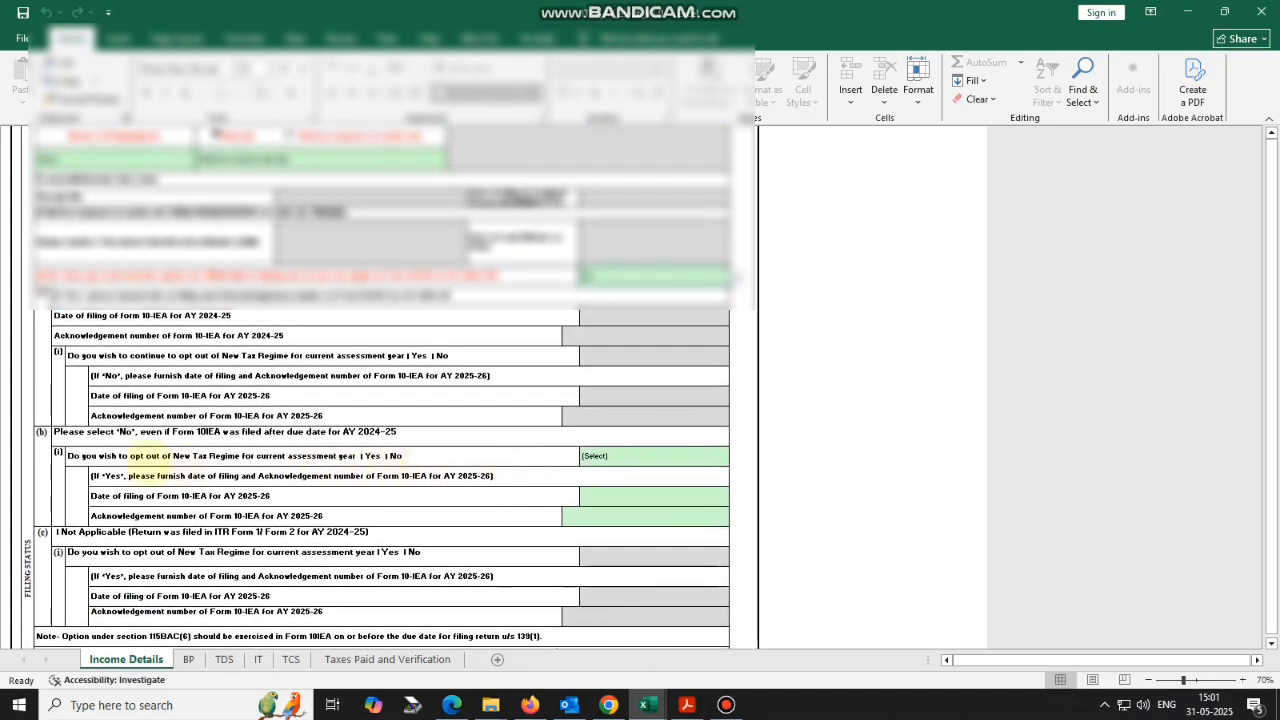
Answer No to opting out of the New Tax Regime this year.
click(722, 456)
click(736, 457)
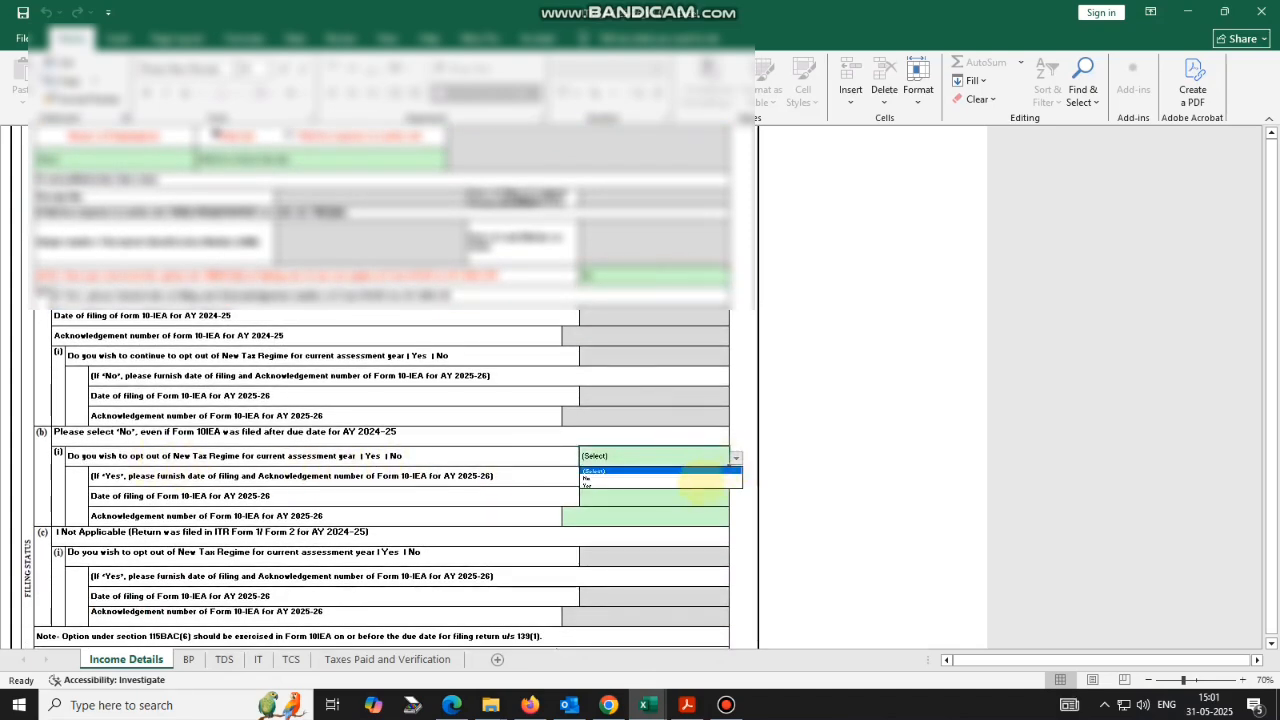
click(660, 482)
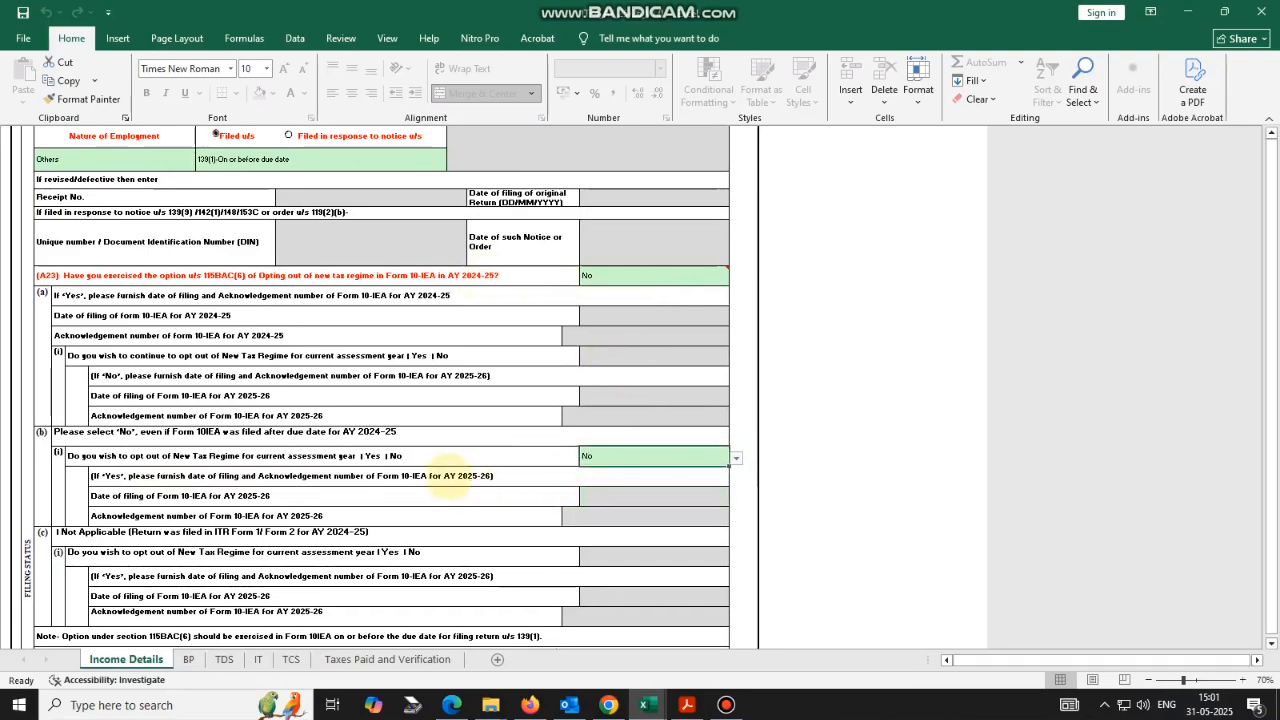
scroll(480, 366, down, 5)
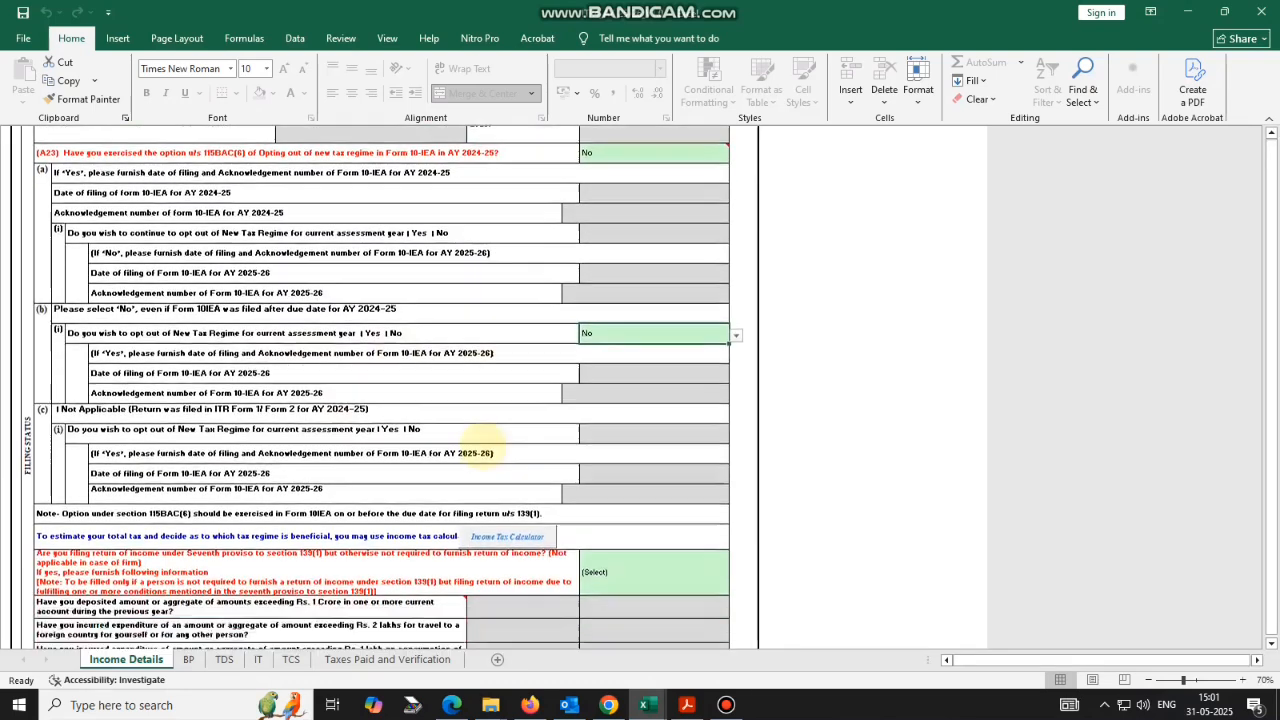
Answer No to the seventh-proviso section 139(1) filing question and verify it.
scroll(420, 420, down, 1)
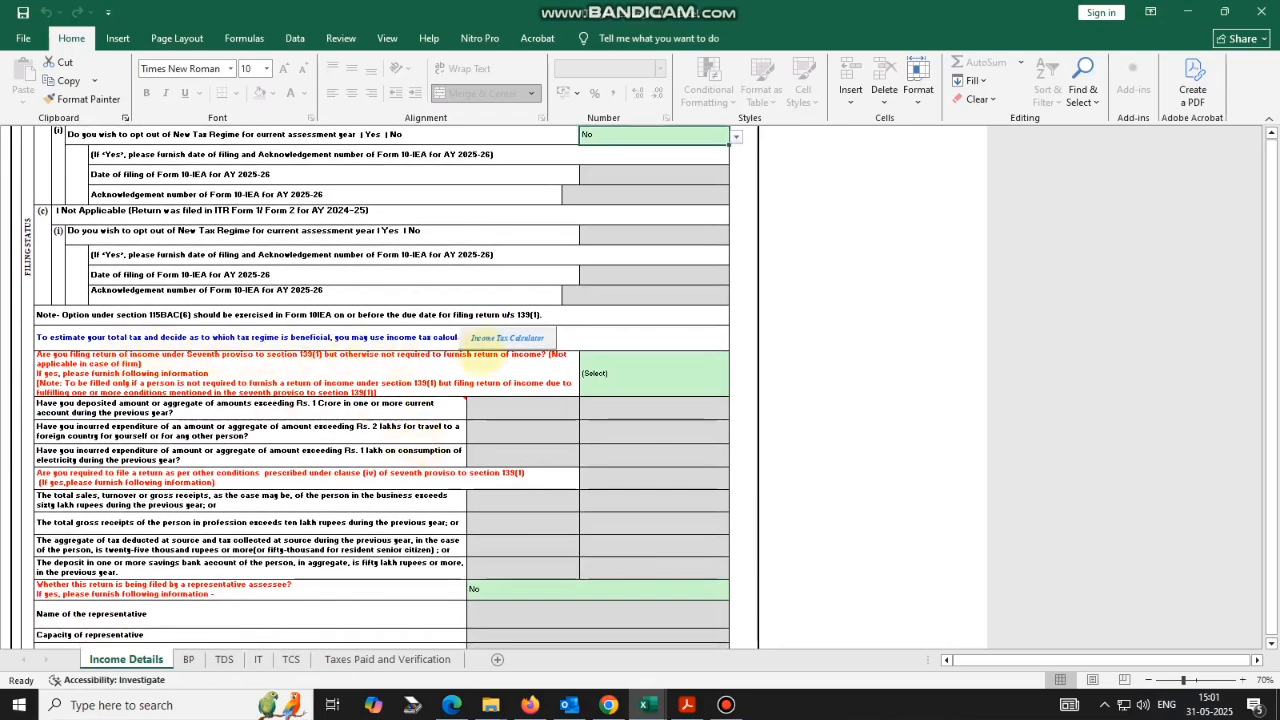
scroll(503, 415, down, 1)
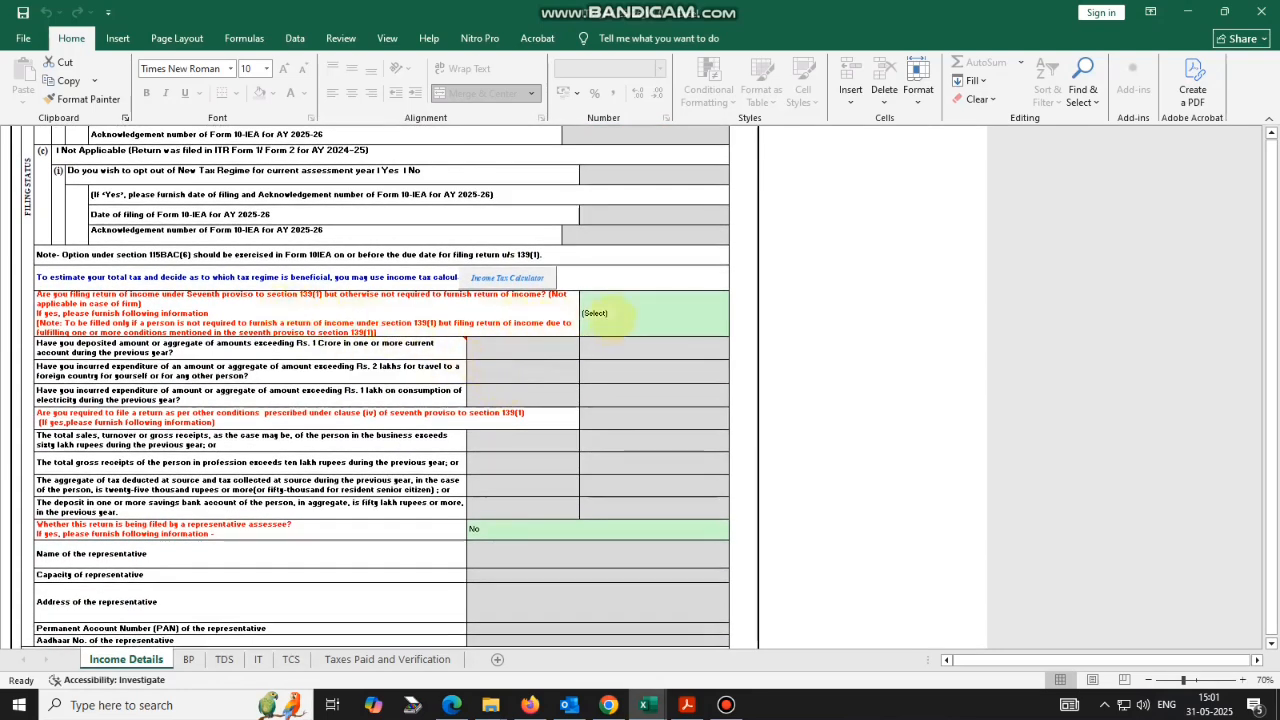
click(605, 318)
click(736, 328)
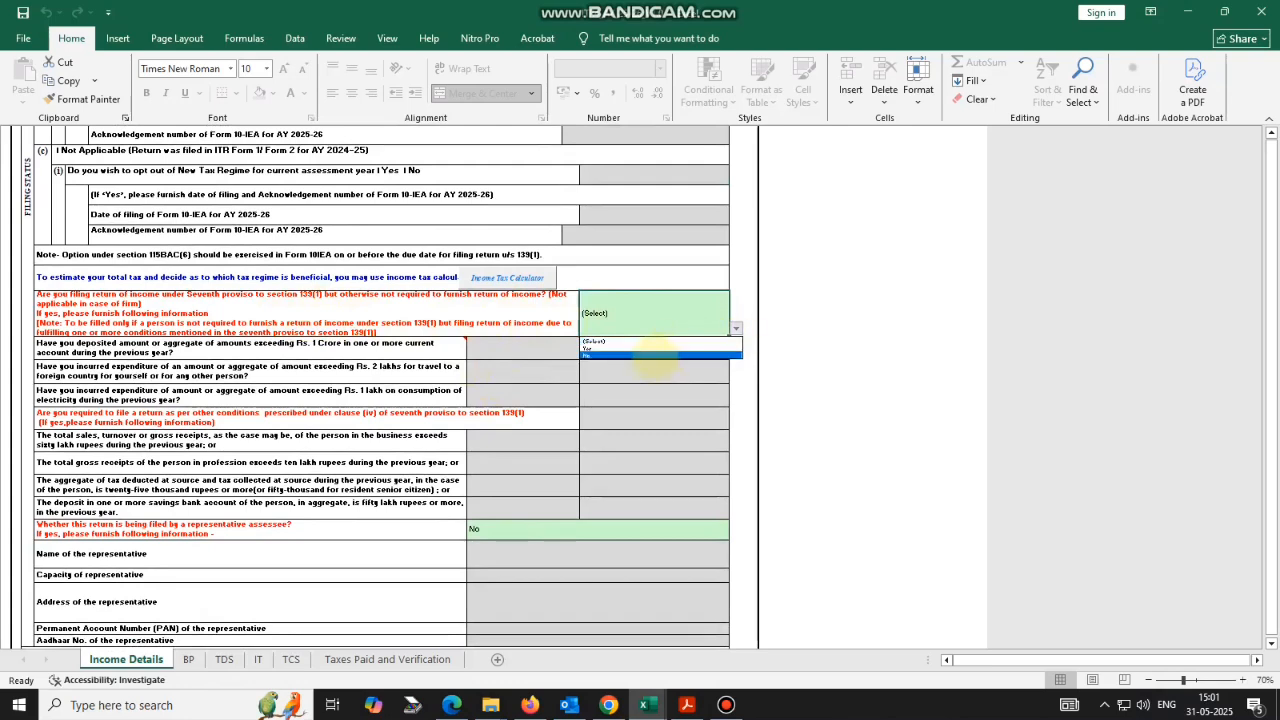
click(653, 356)
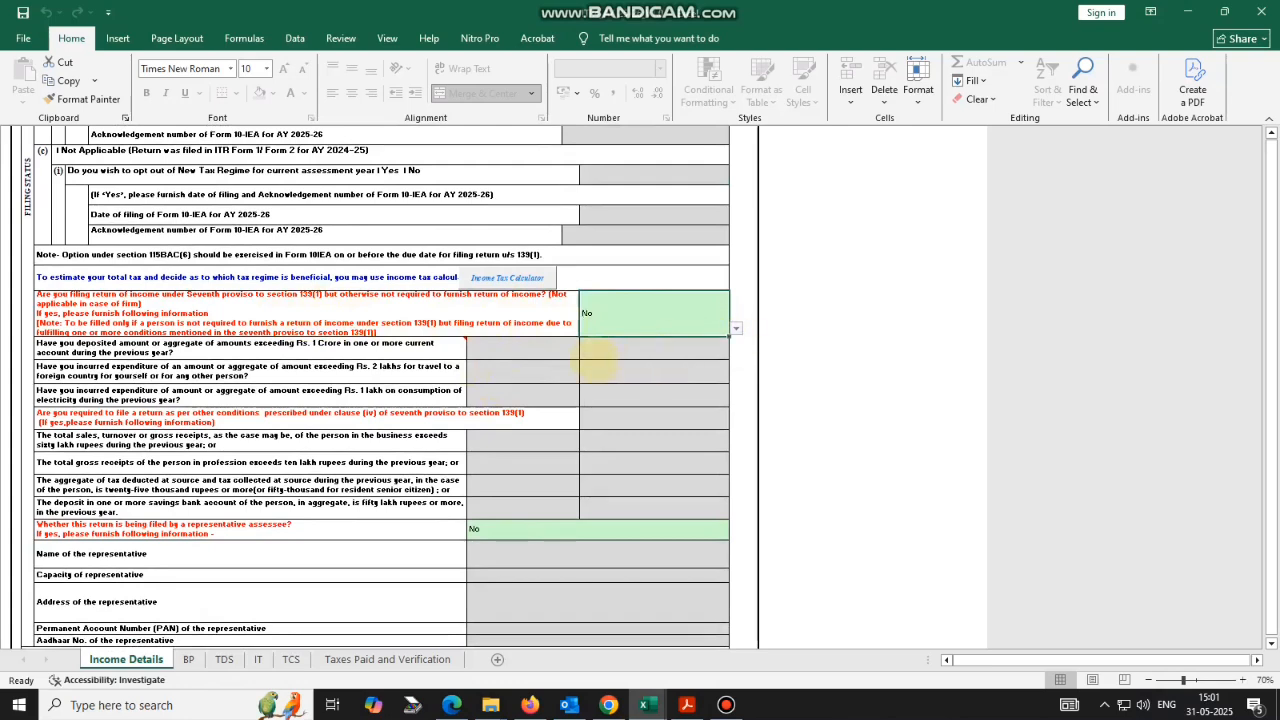
scroll(400, 335, down, 1)
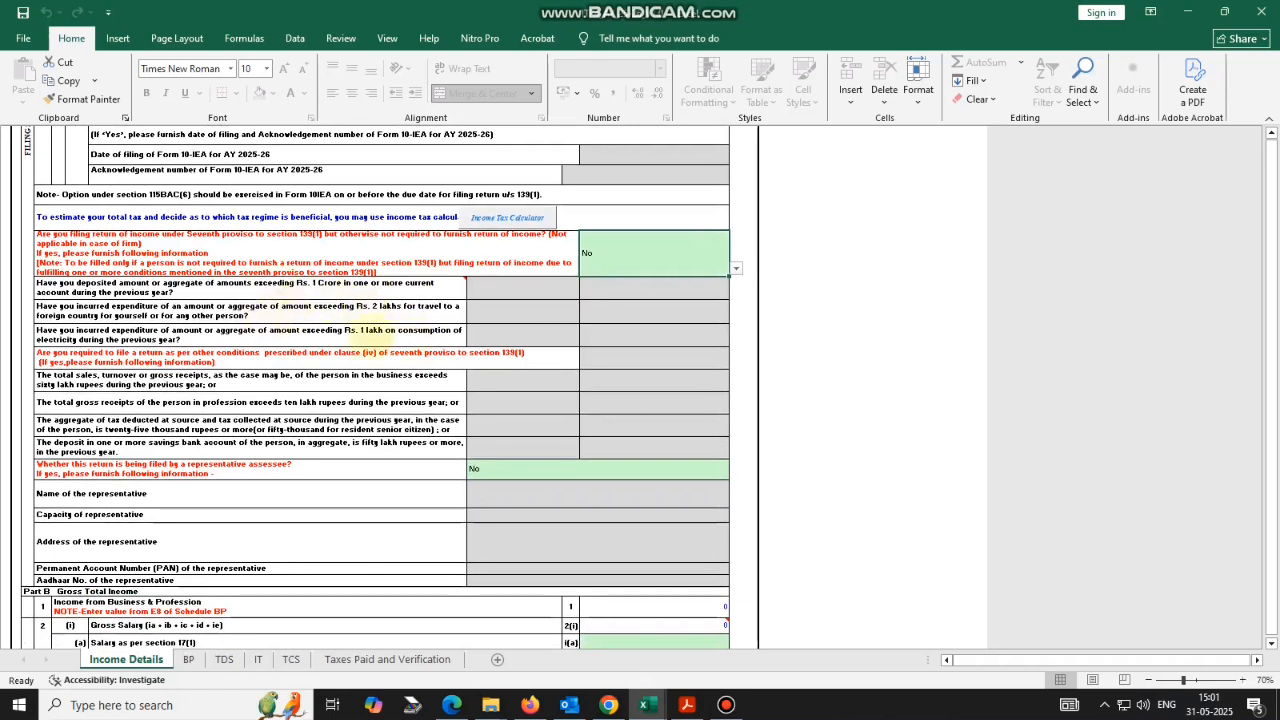
click(735, 268)
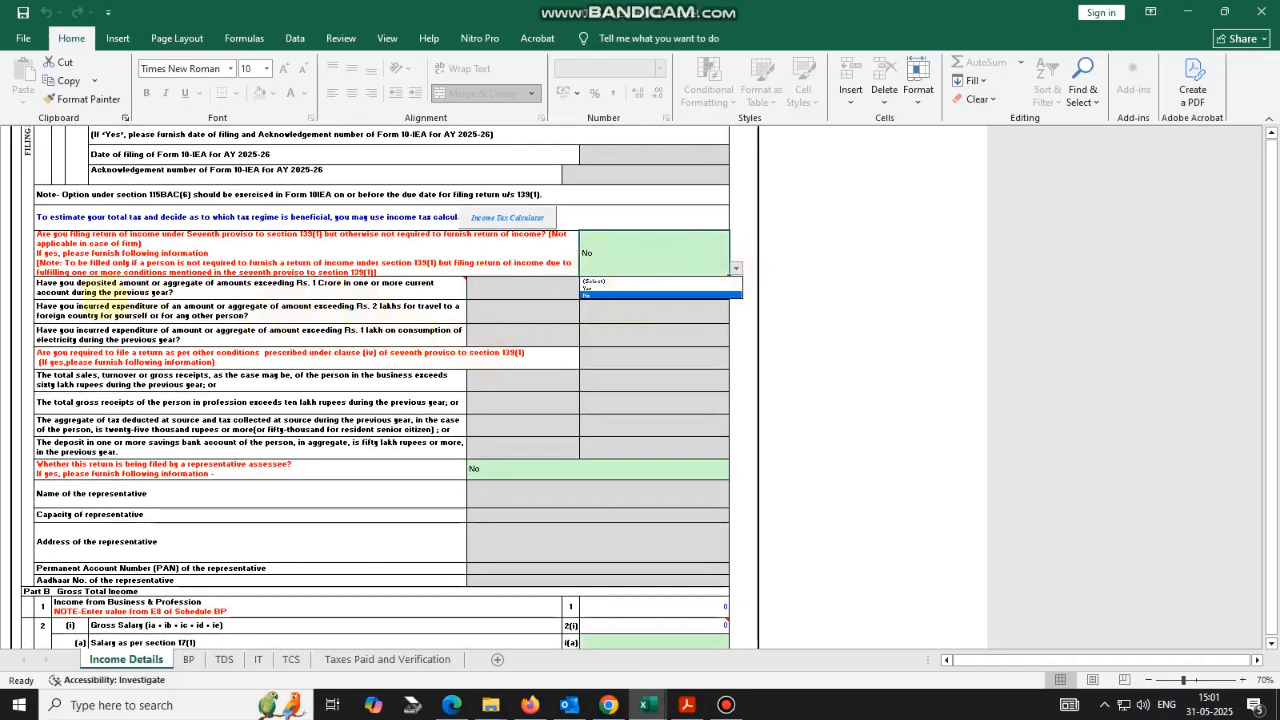
key(Escape)
mouse_move(214, 290)
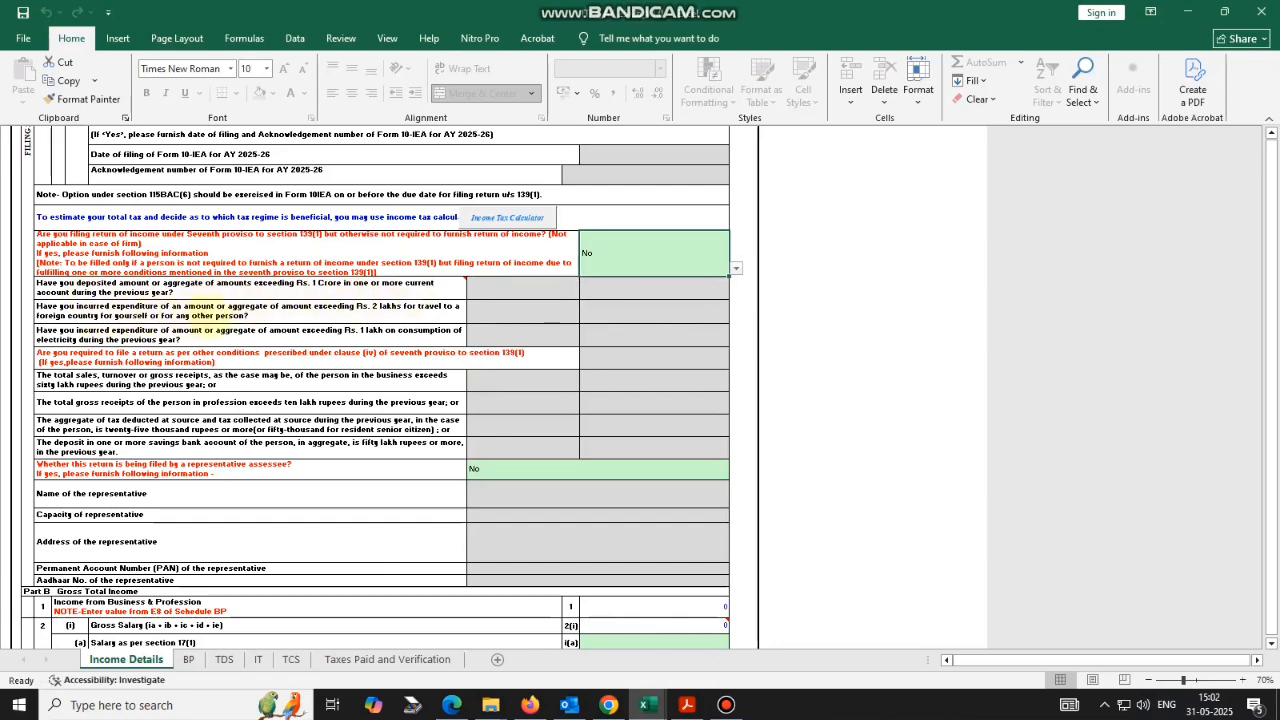
scroll(334, 343, down, 1)
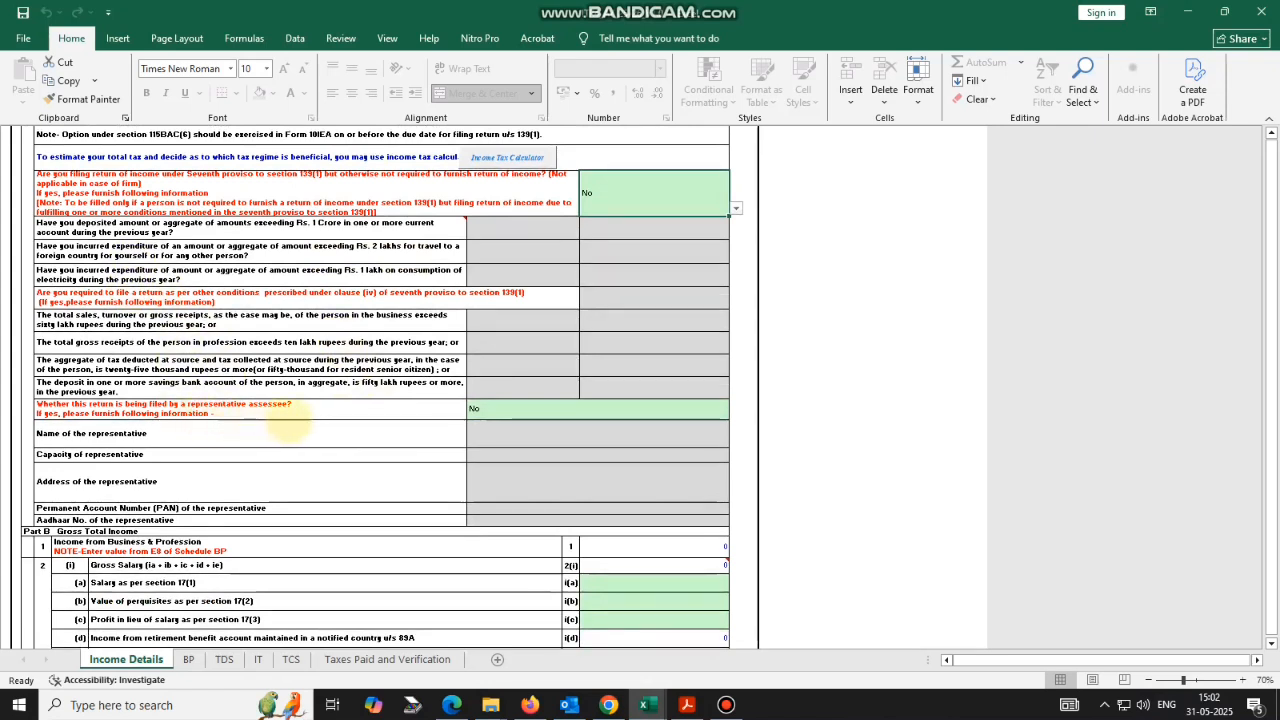
scroll(340, 432, down, 5)
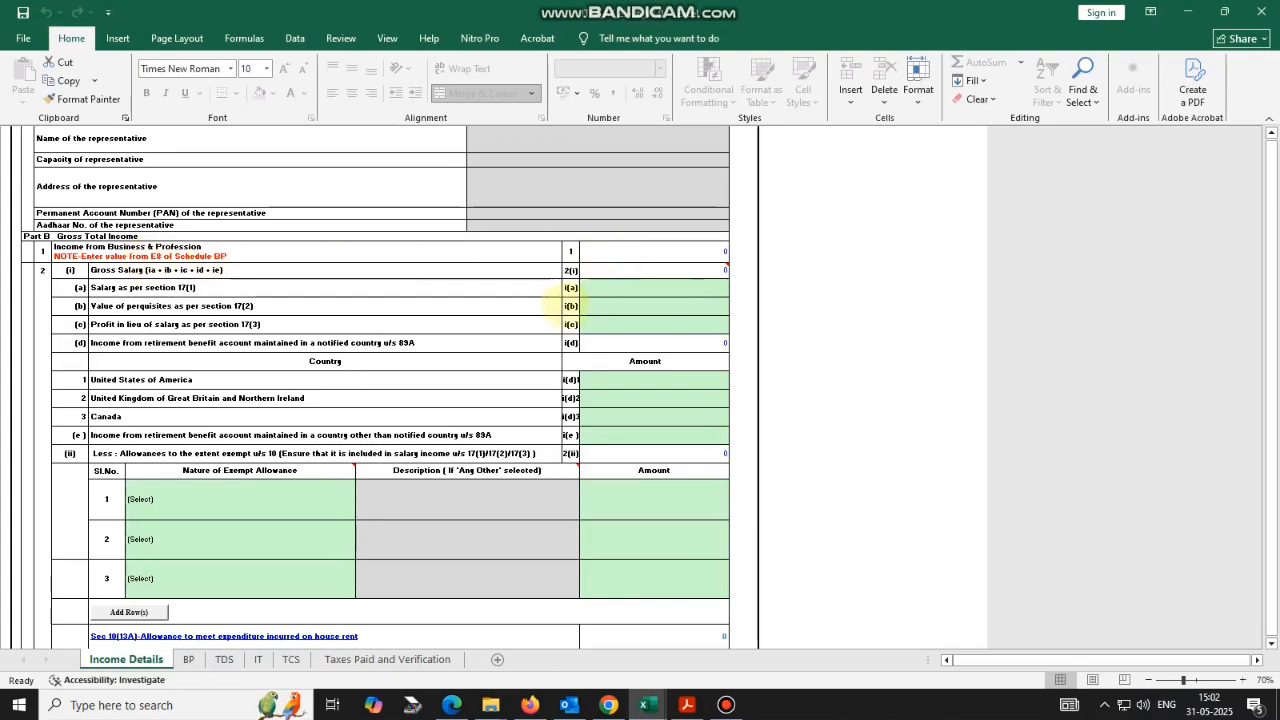
scroll(575, 272, down, 1)
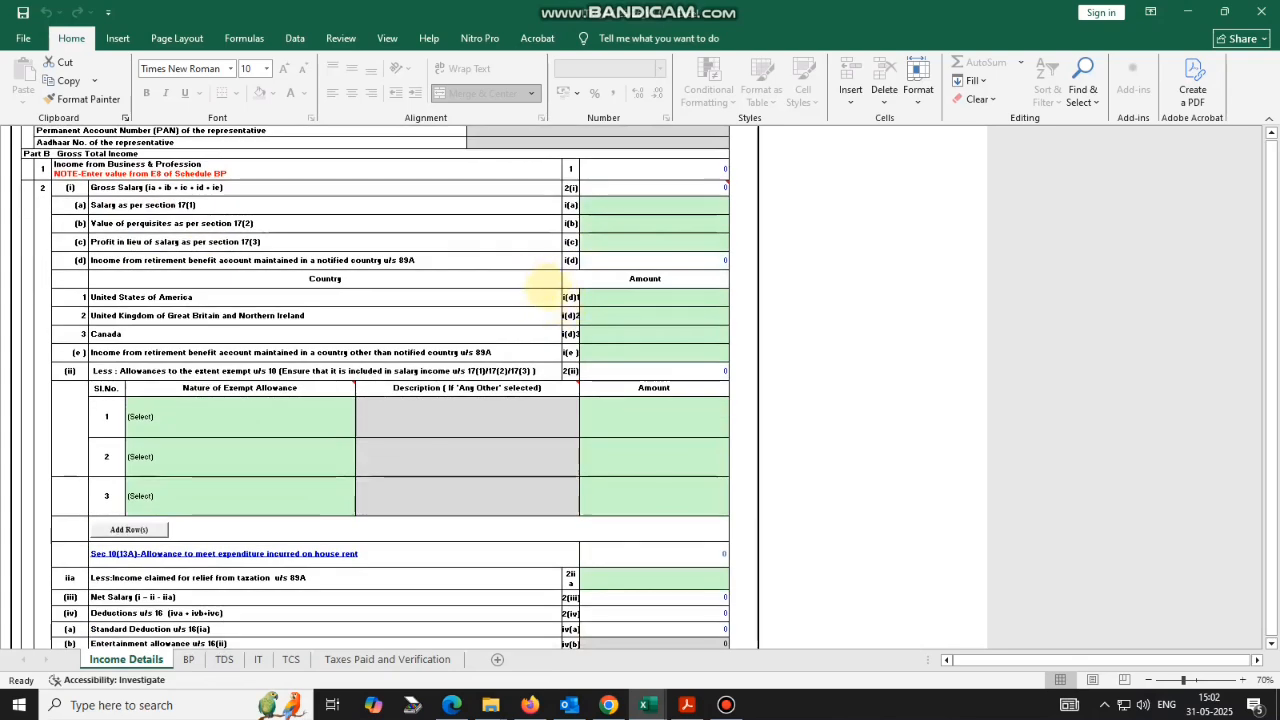
scroll(520, 305, down, 1)
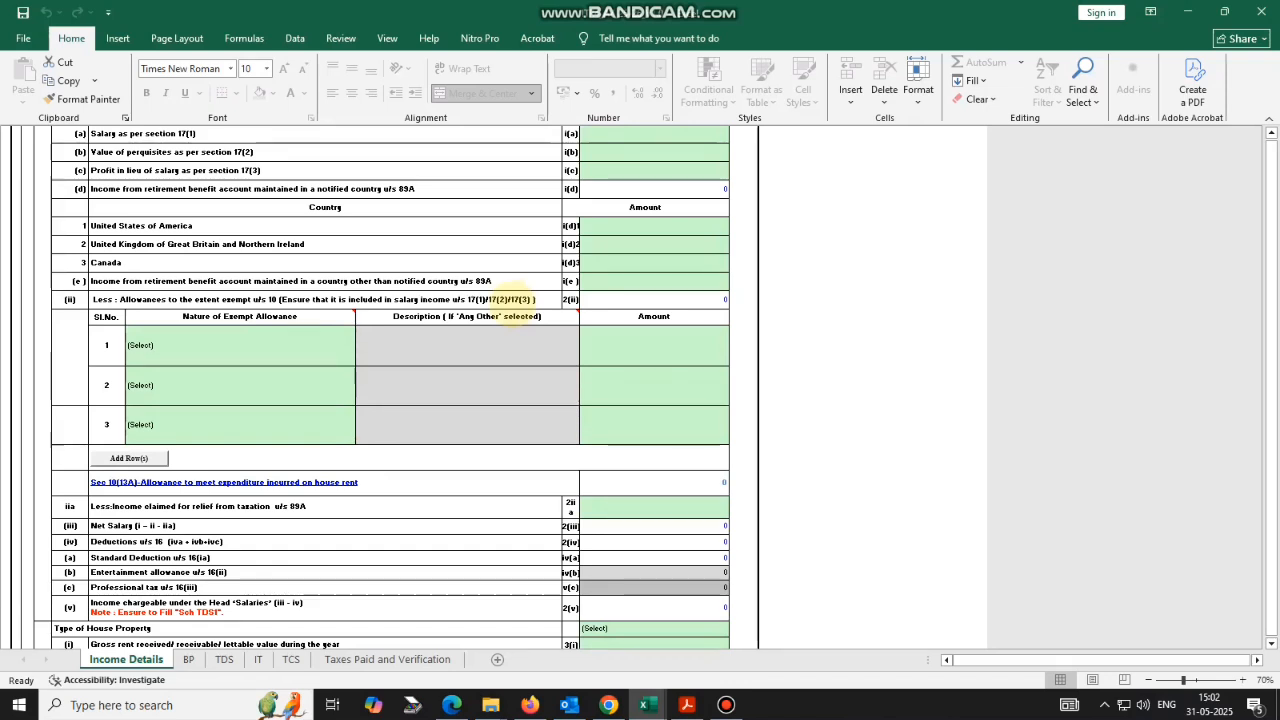
scroll(512, 316, down, 2)
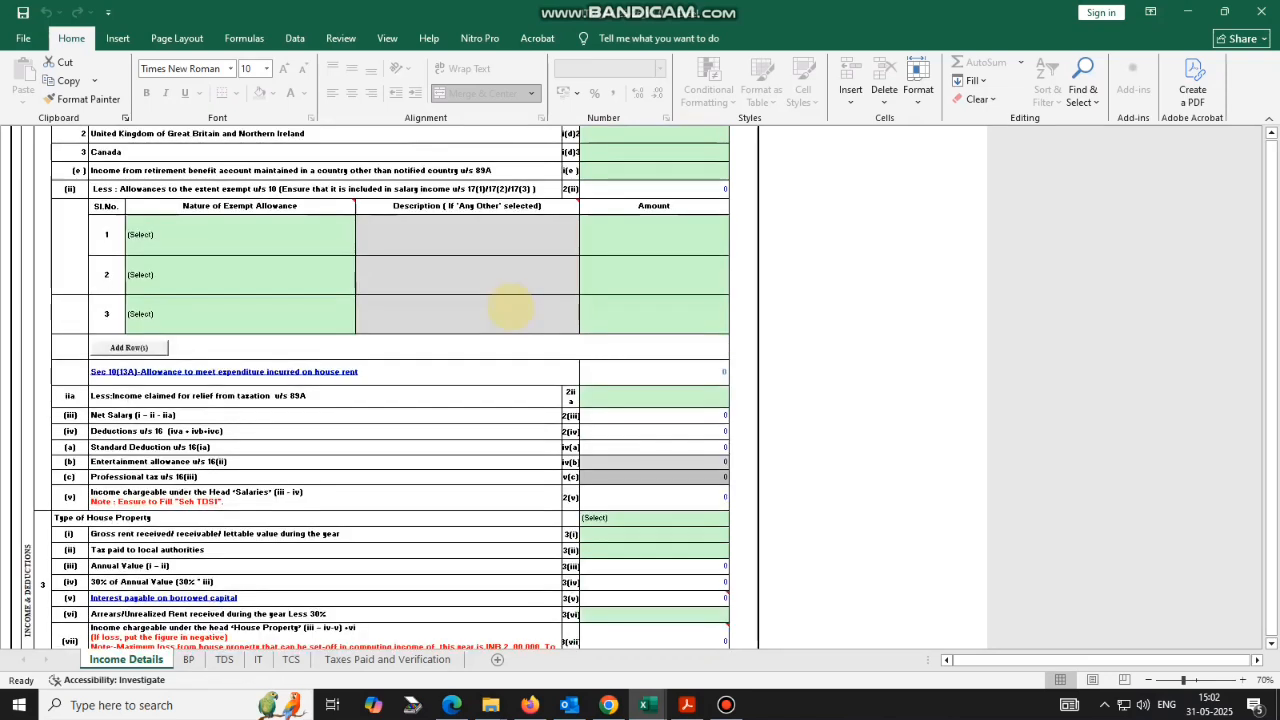
scroll(510, 315, down, 5)
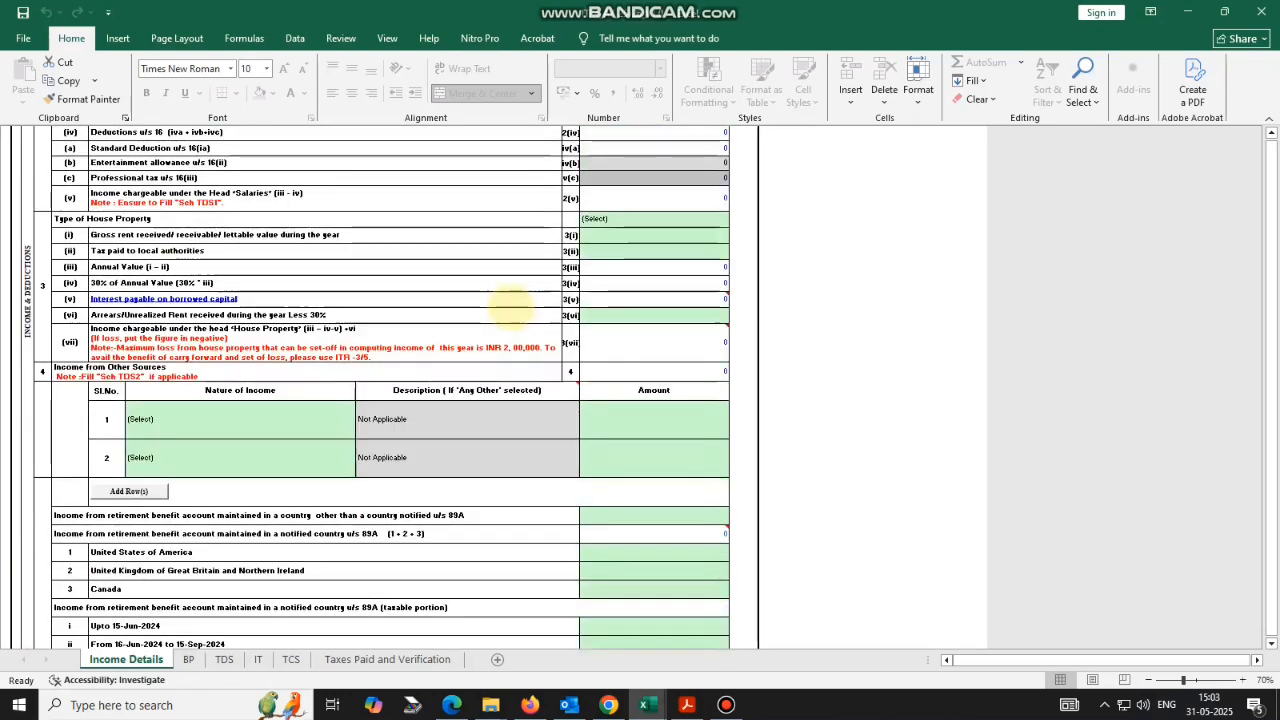
scroll(505, 315, up, 7)
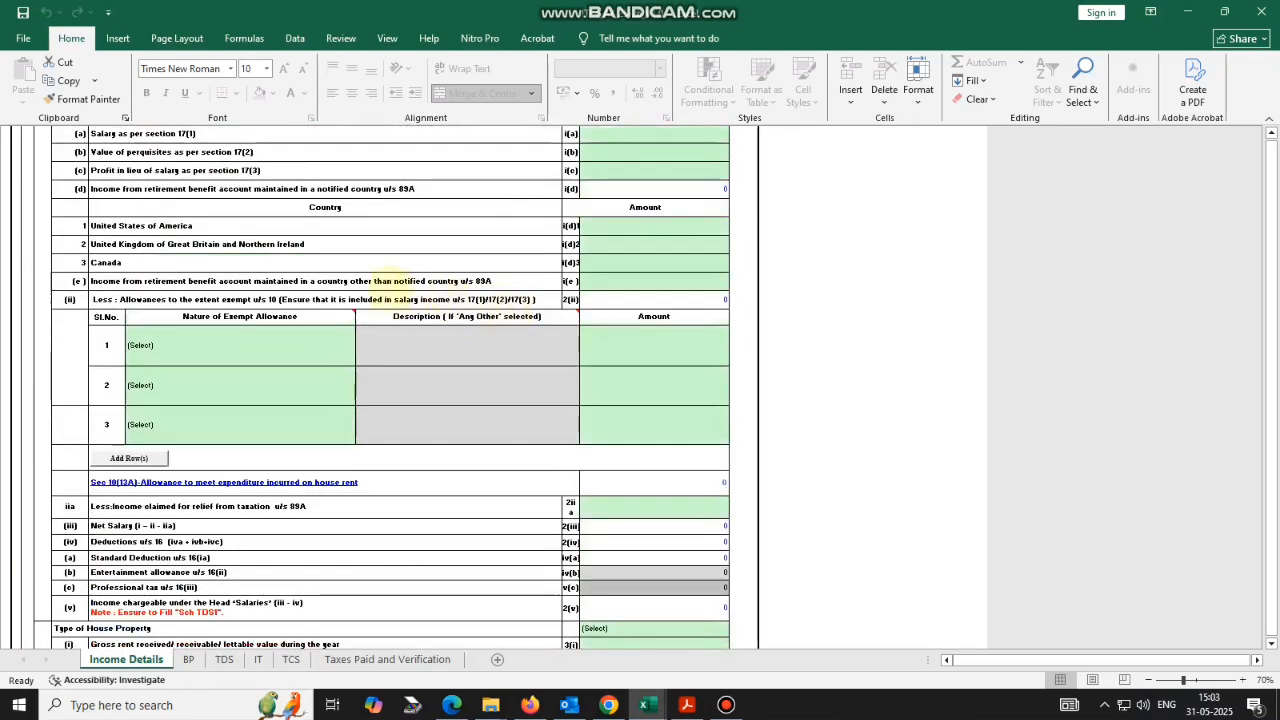
scroll(370, 298, down, 3)
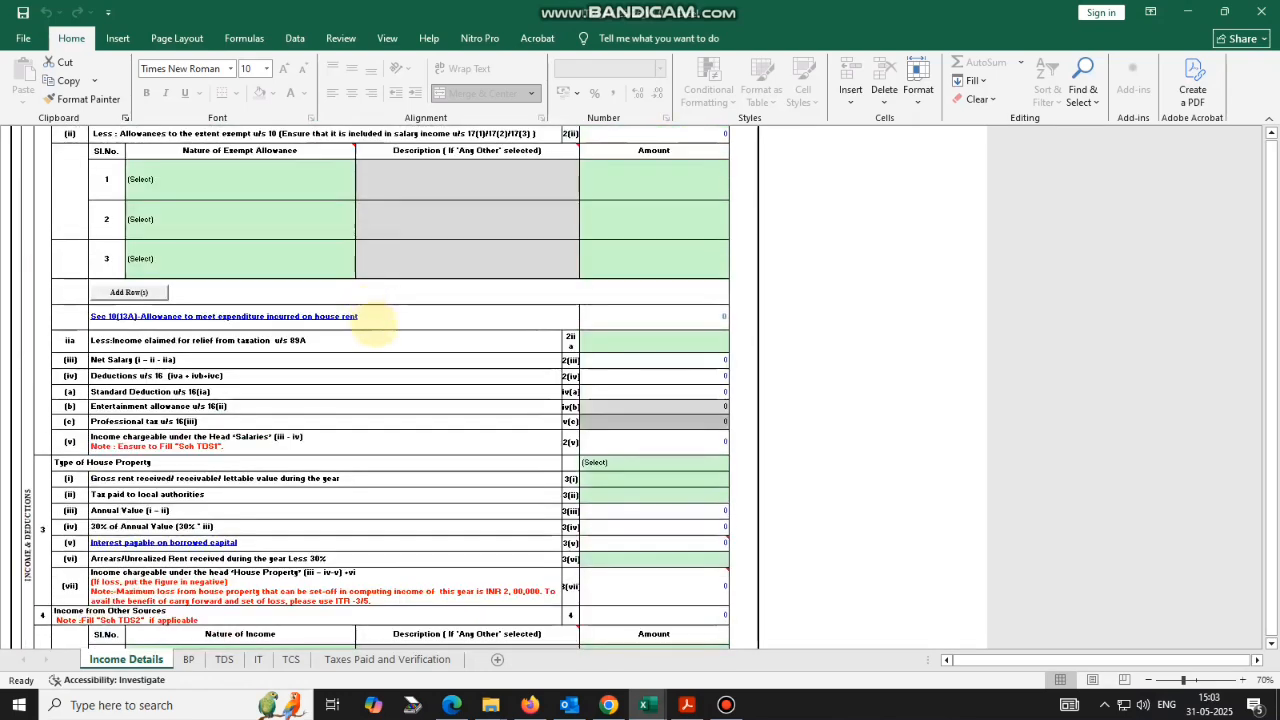
scroll(370, 298, down, 1)
scroll(327, 314, down, 1)
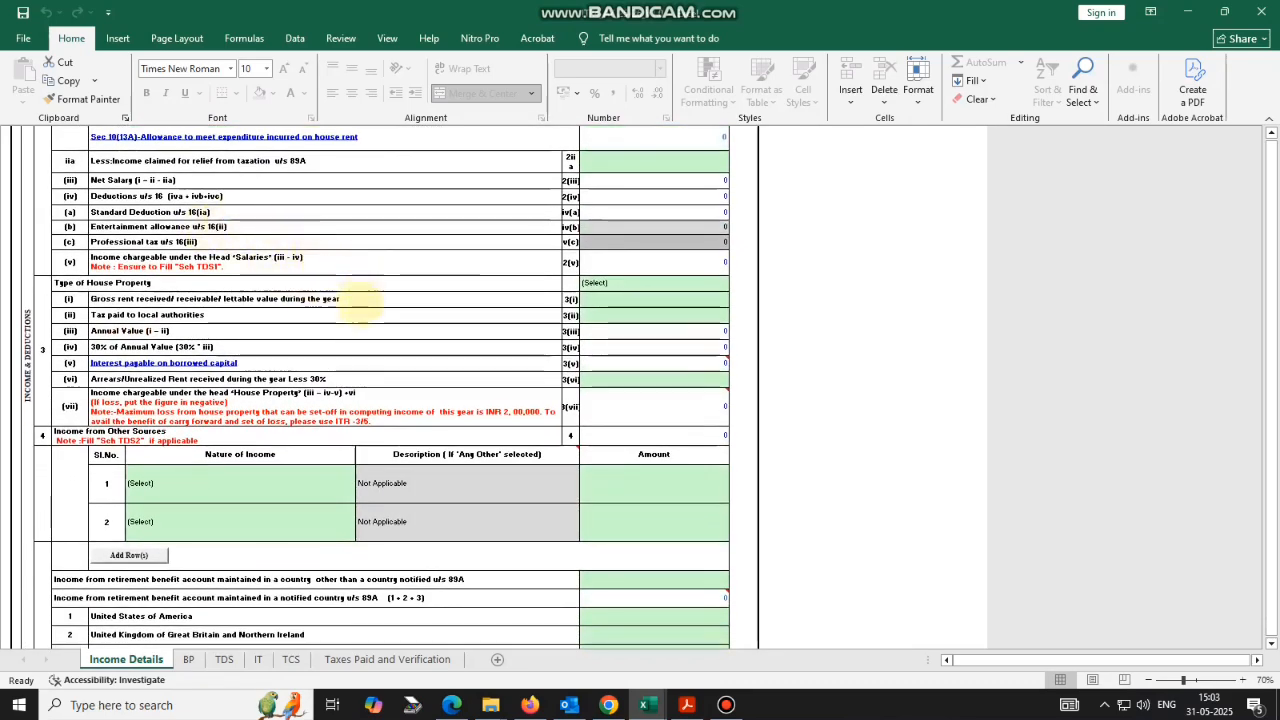
scroll(350, 310, down, 1)
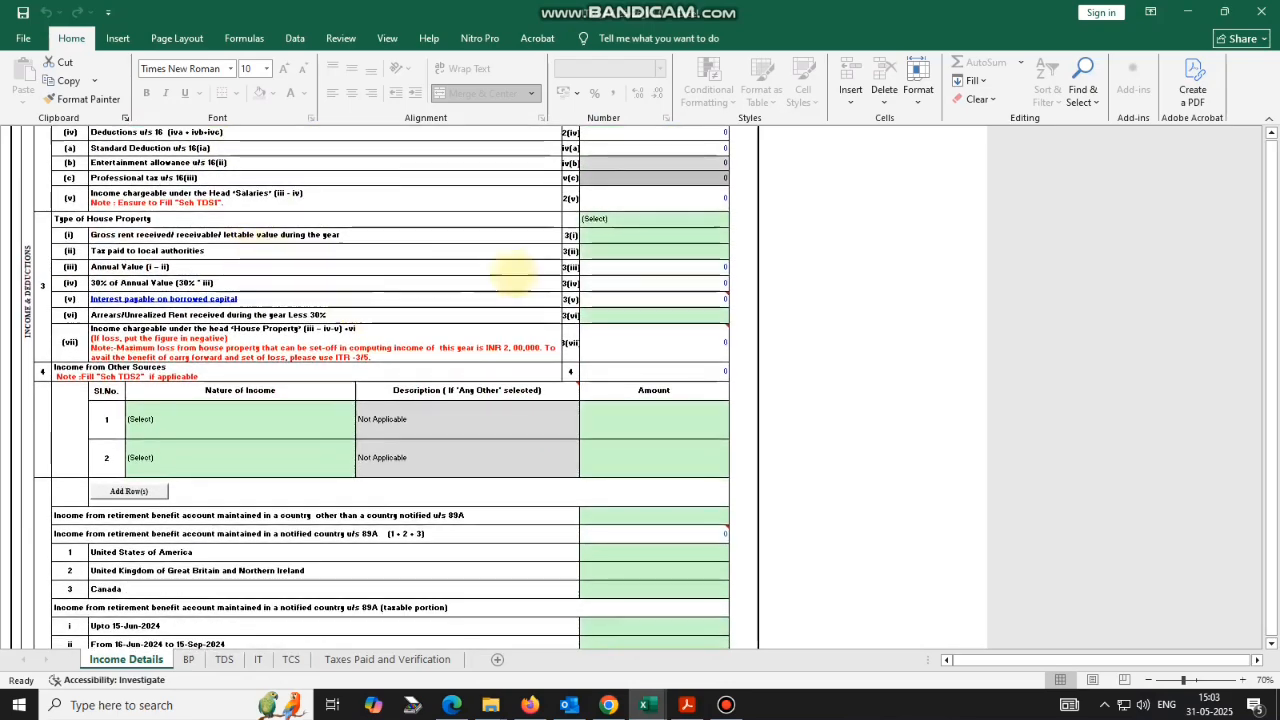
scroll(530, 302, down, 1)
scroll(443, 305, down, 2)
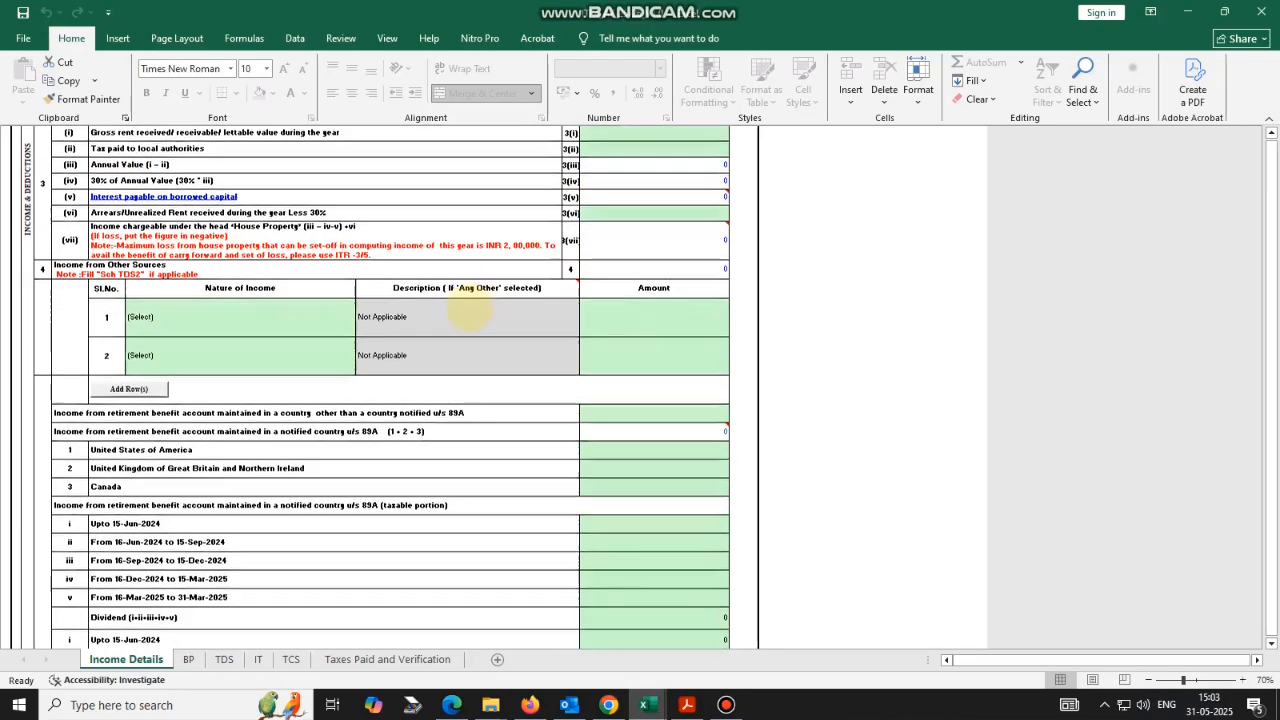
scroll(380, 315, down, 1)
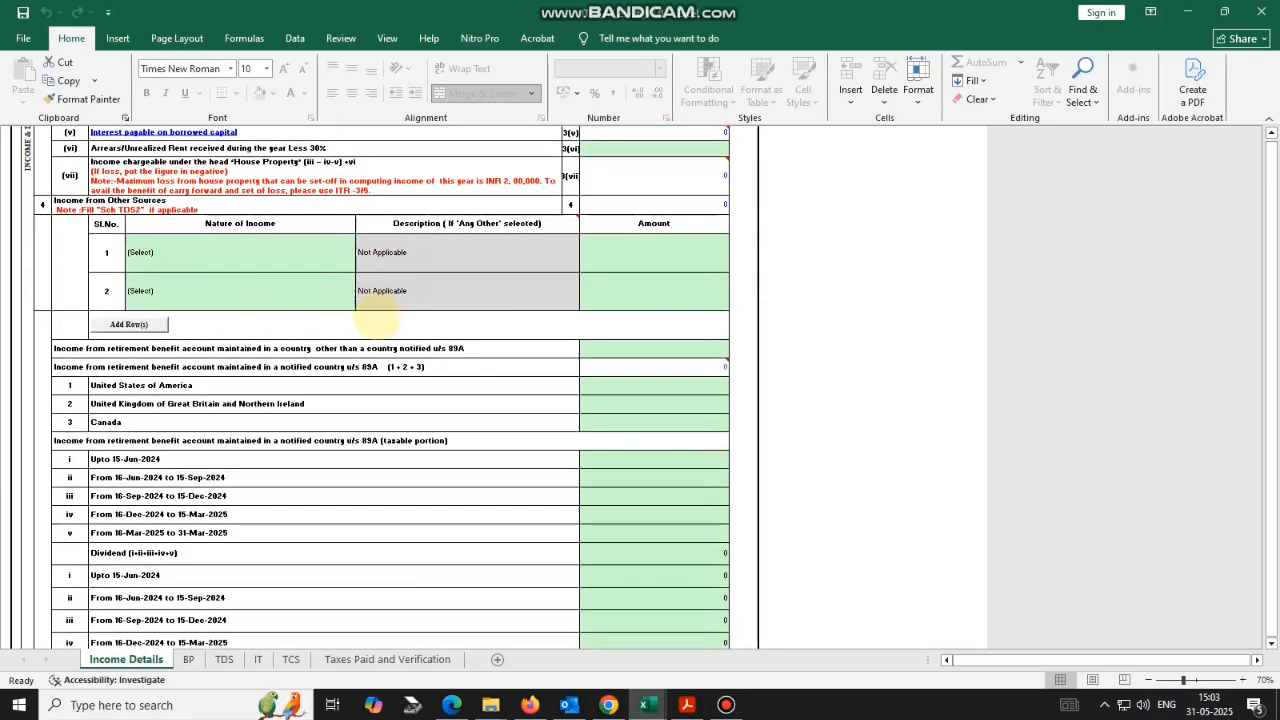
Set row 1 of other income to Interest from Saving Bank Account, amount 1376.
click(271, 258)
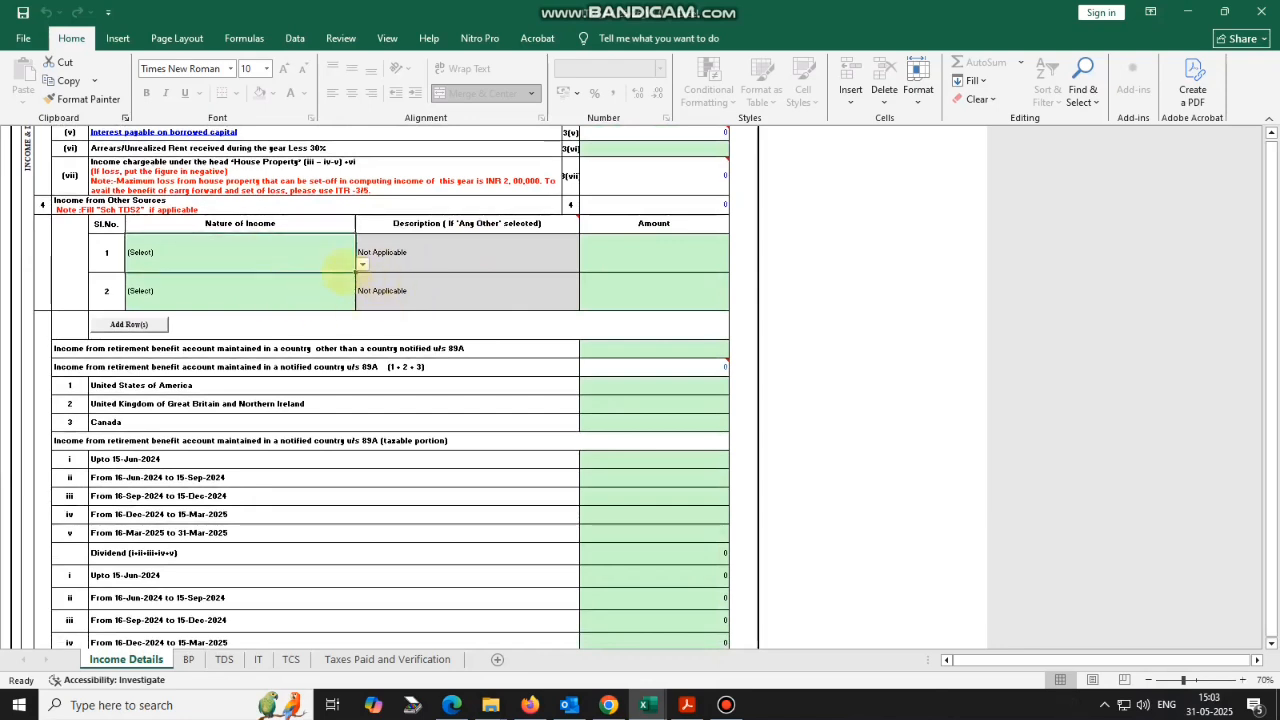
click(361, 264)
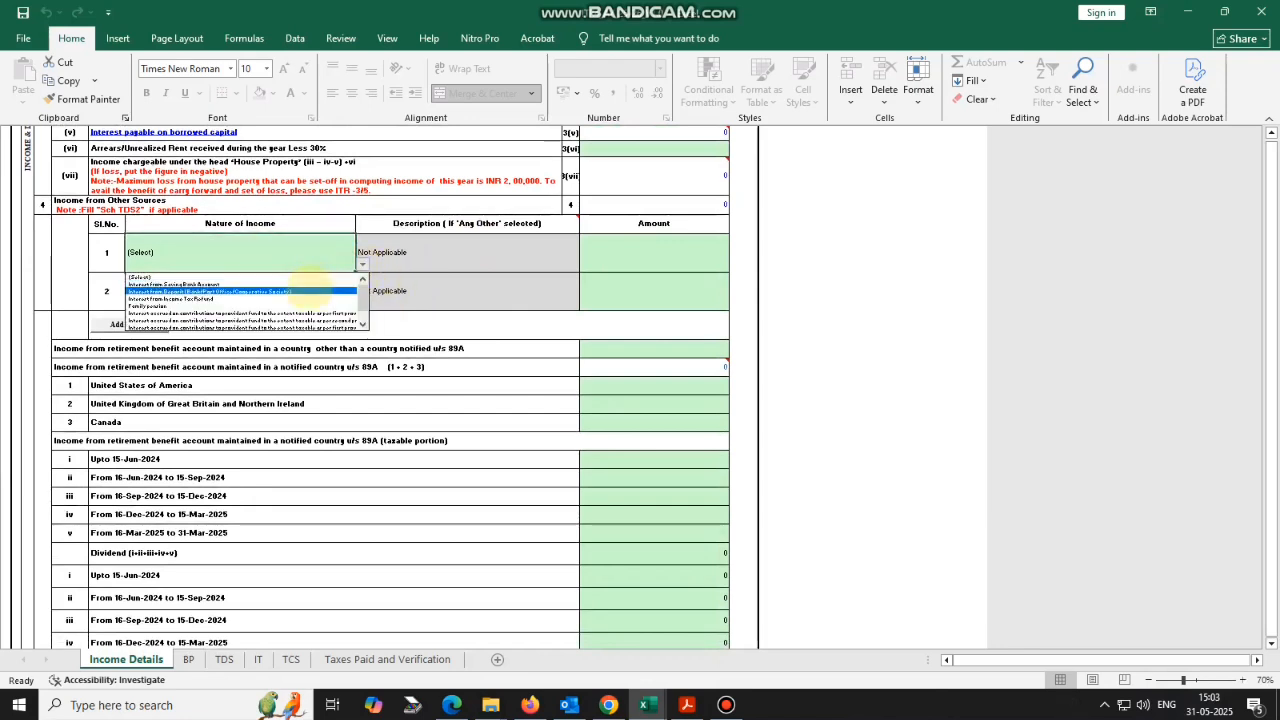
click(300, 285)
key(alt+Tab)
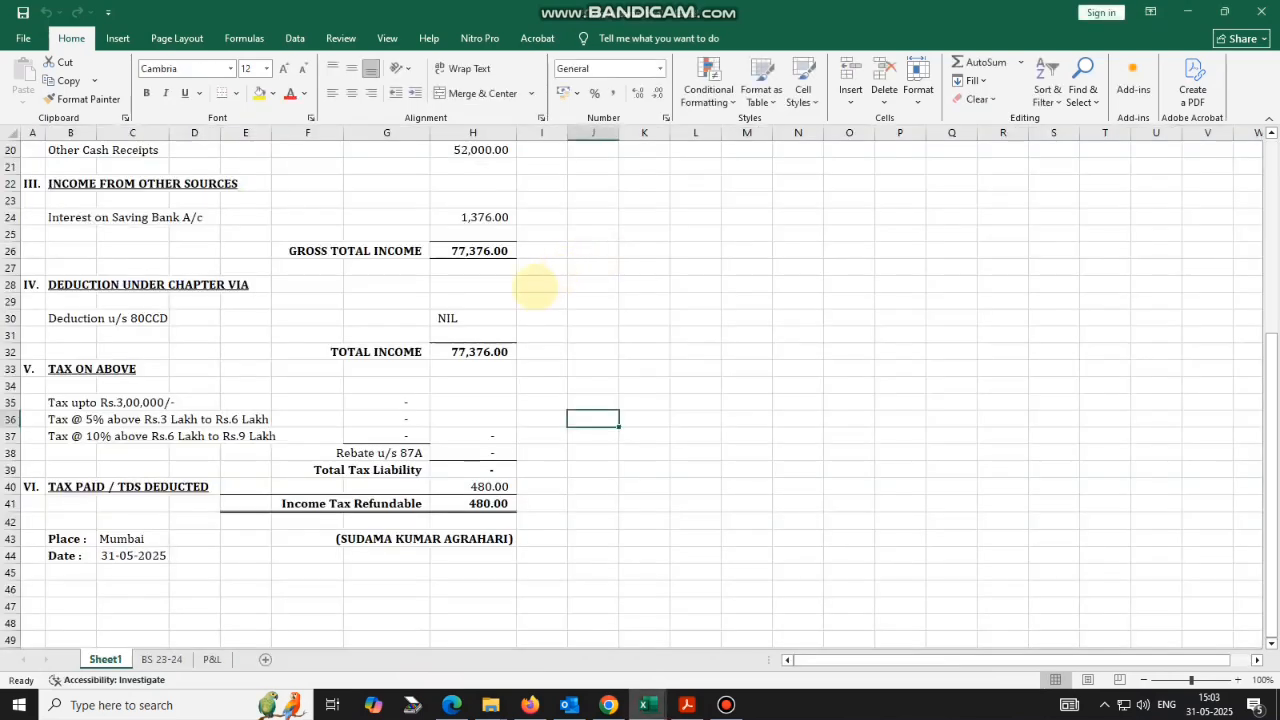
key(alt+Tab)
click(622, 250)
text(1)
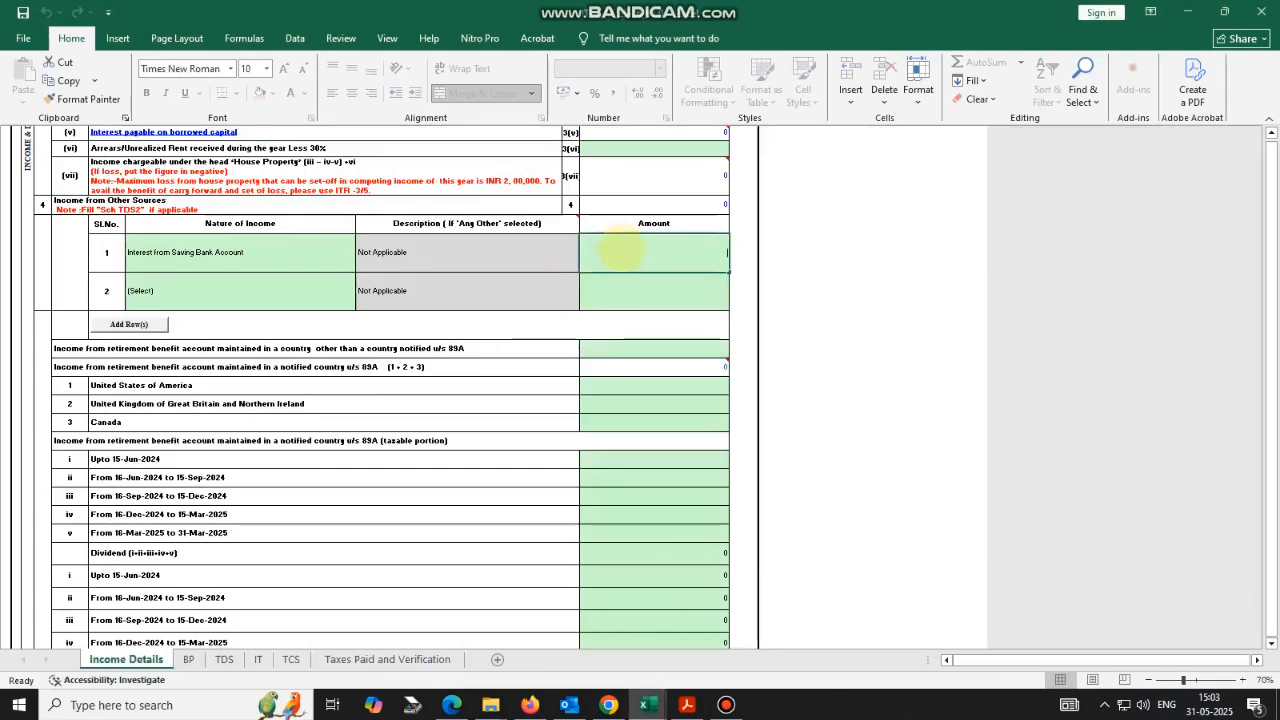
text(376)
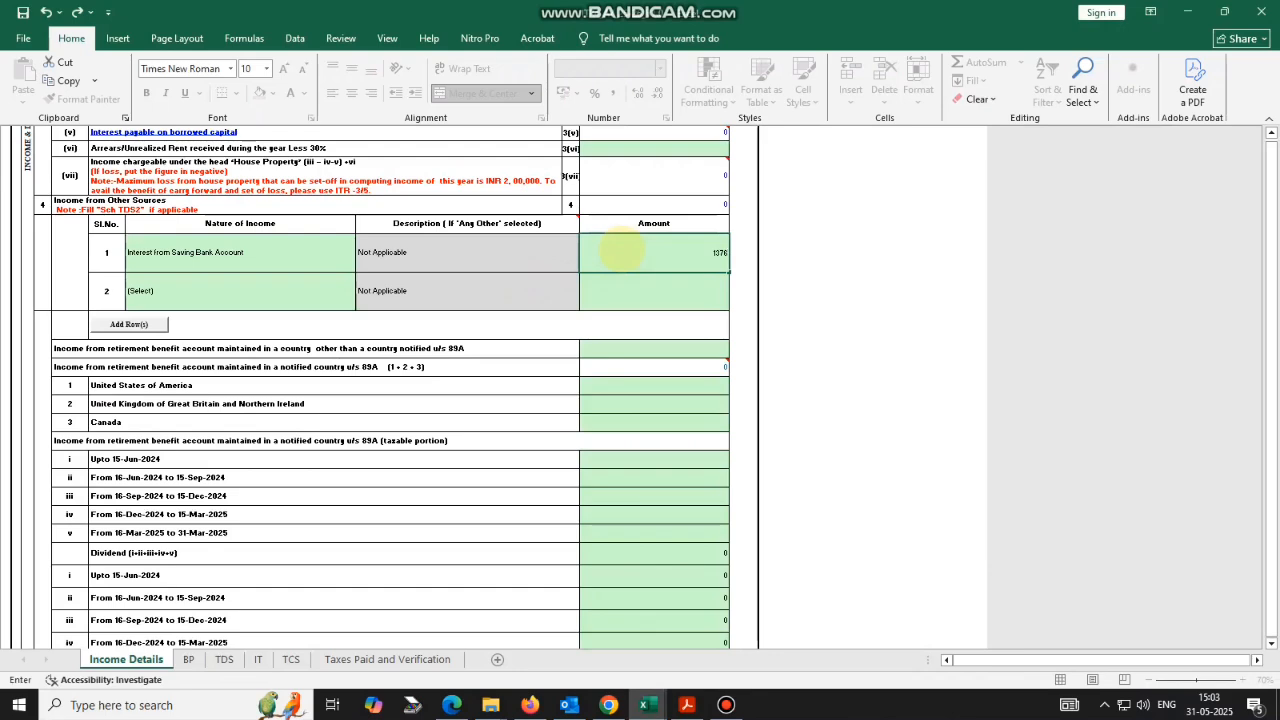
click(568, 302)
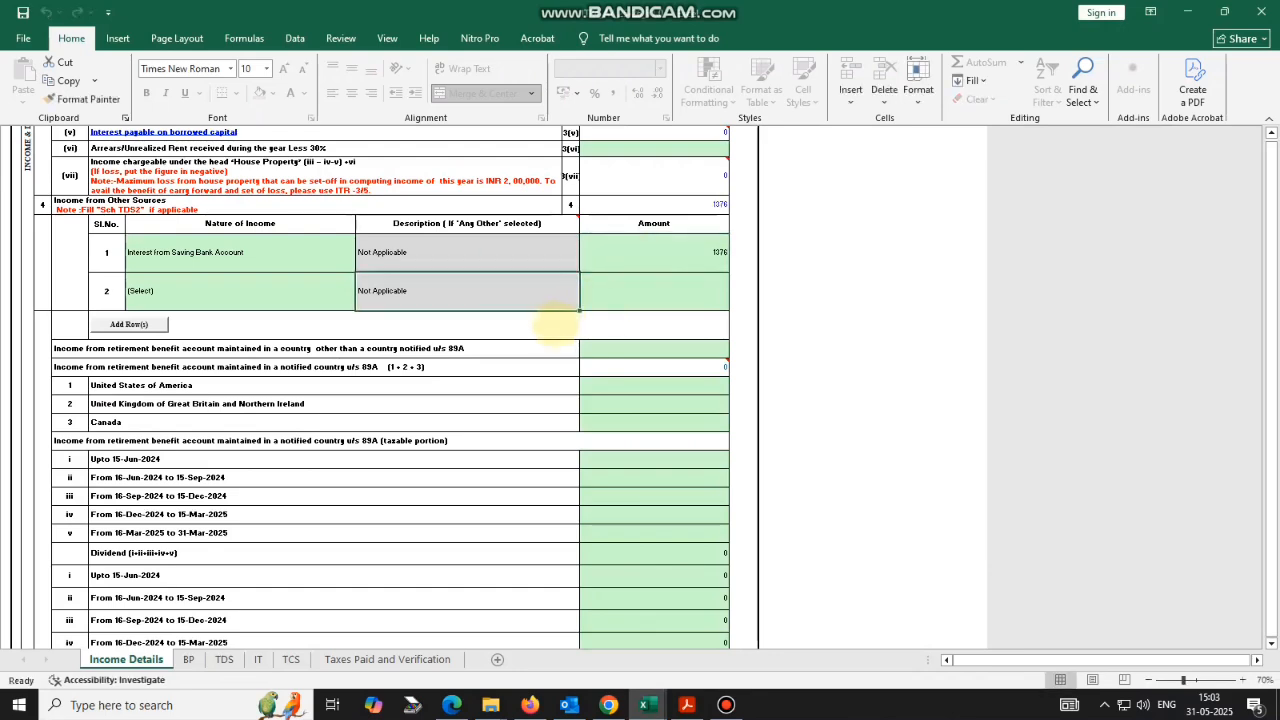
Return to the ITR4 utility workbook and open the BP sheet.
key(alt+Tab)
key(alt+Tab)
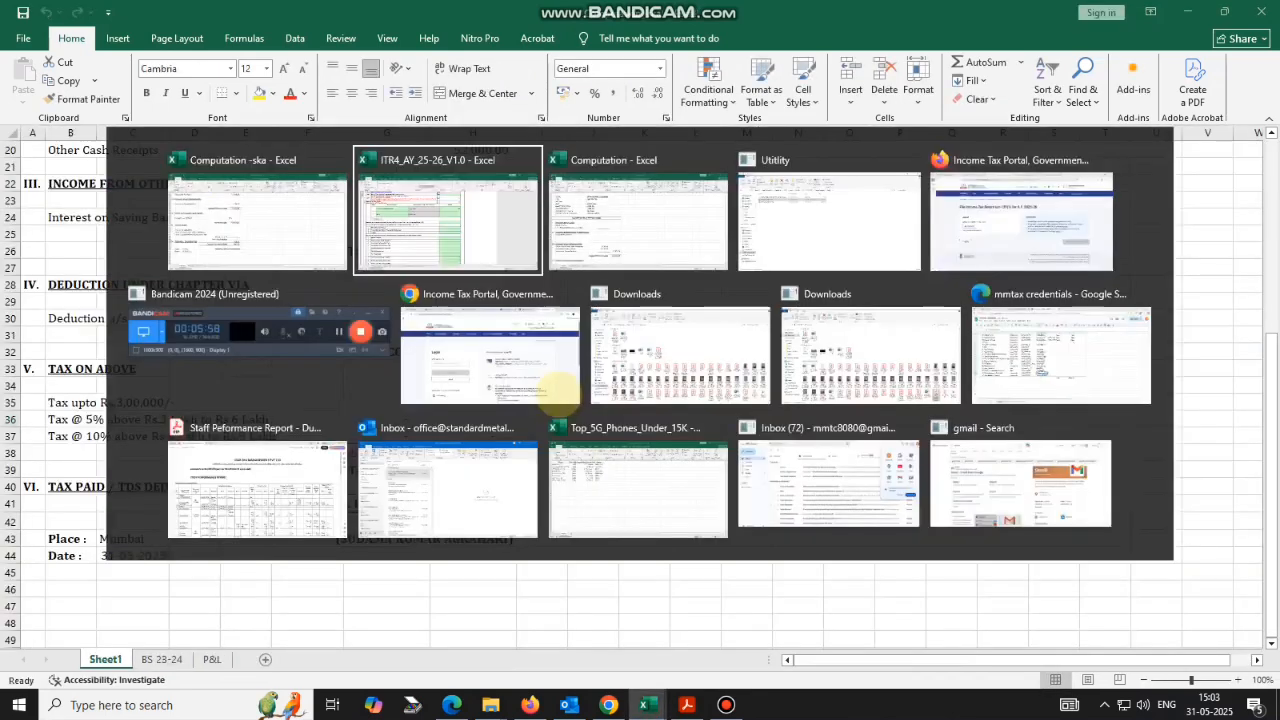
scroll(530, 340, down, 10)
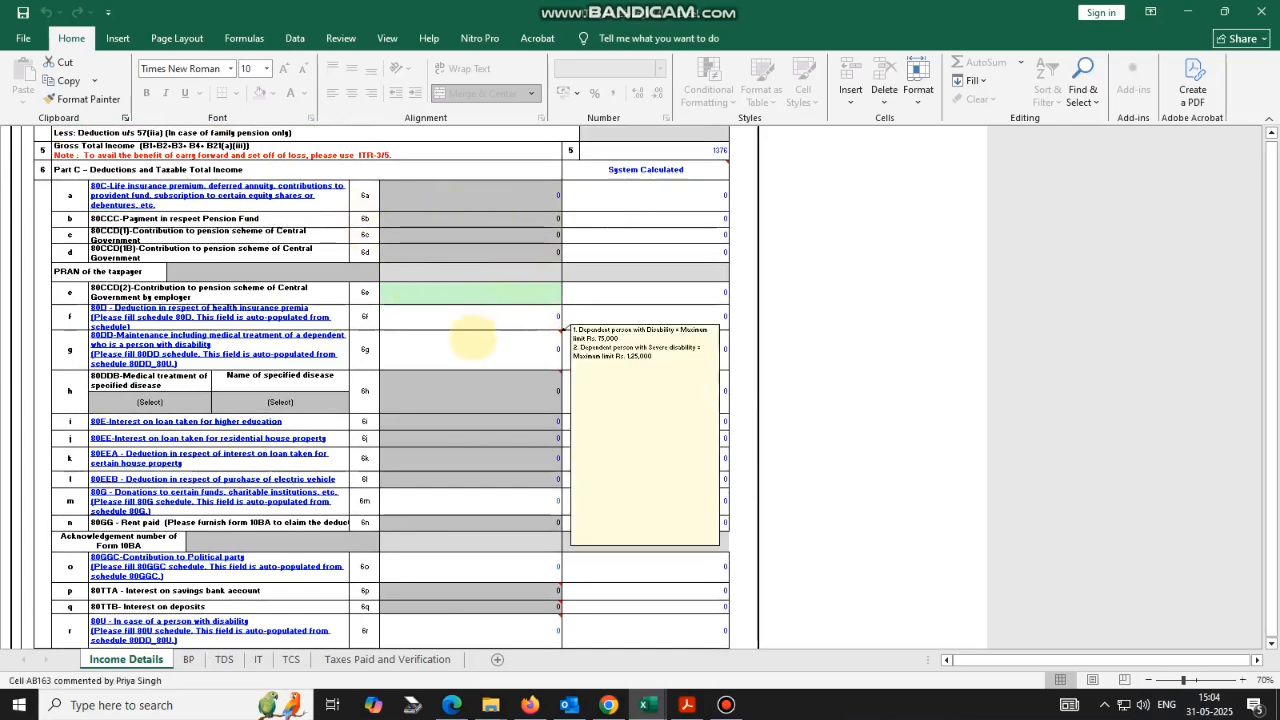
scroll(468, 352, down, 5)
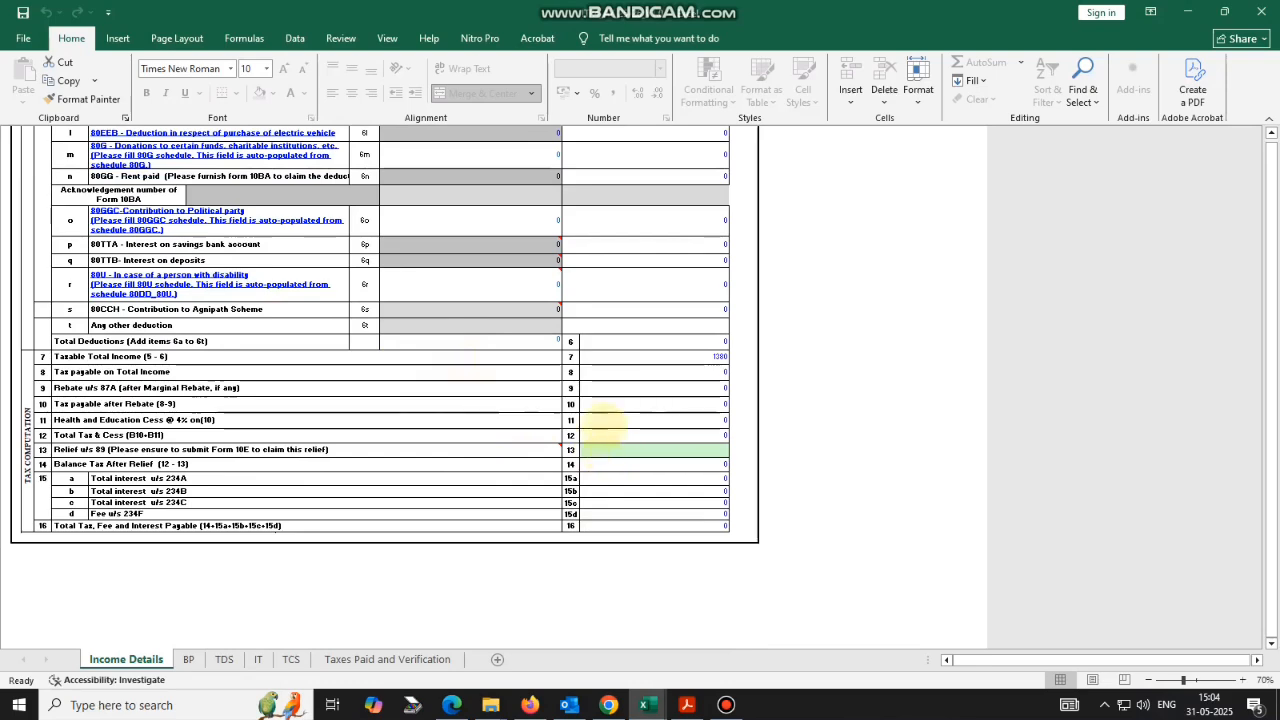
click(188, 658)
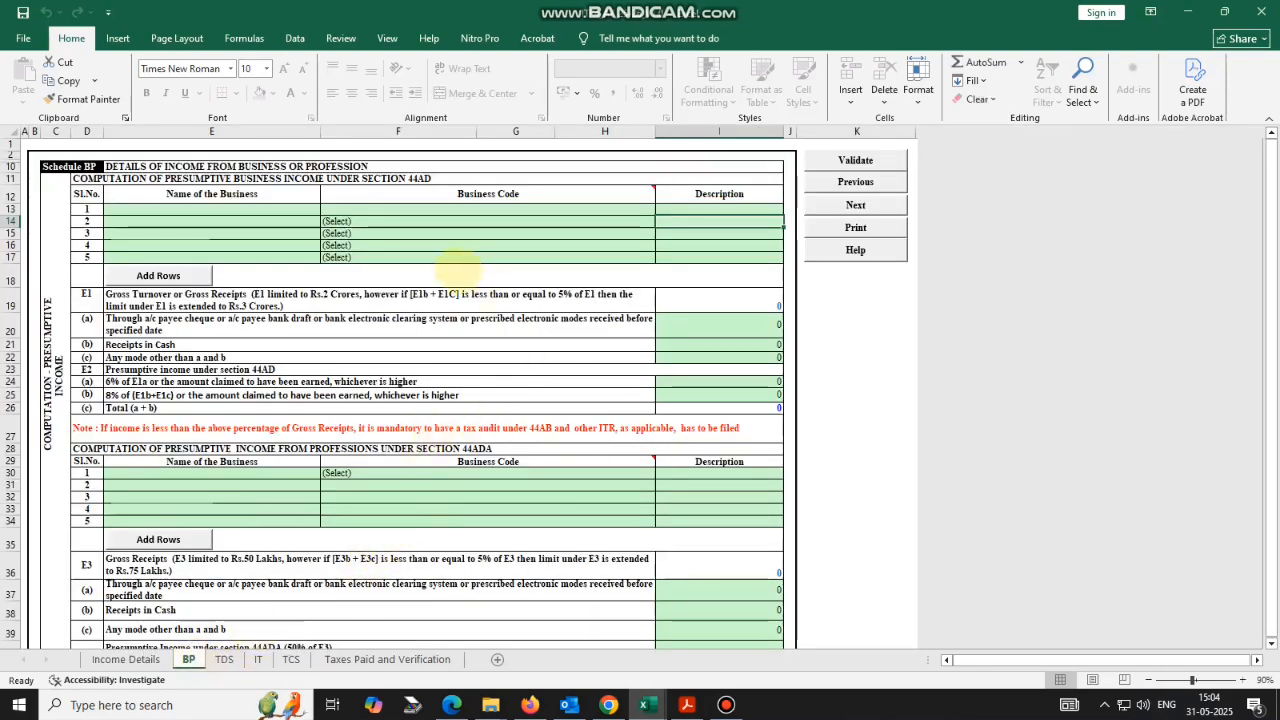
Enter the taxpayer's name as the business name in 44AD row 1.
click(232, 209)
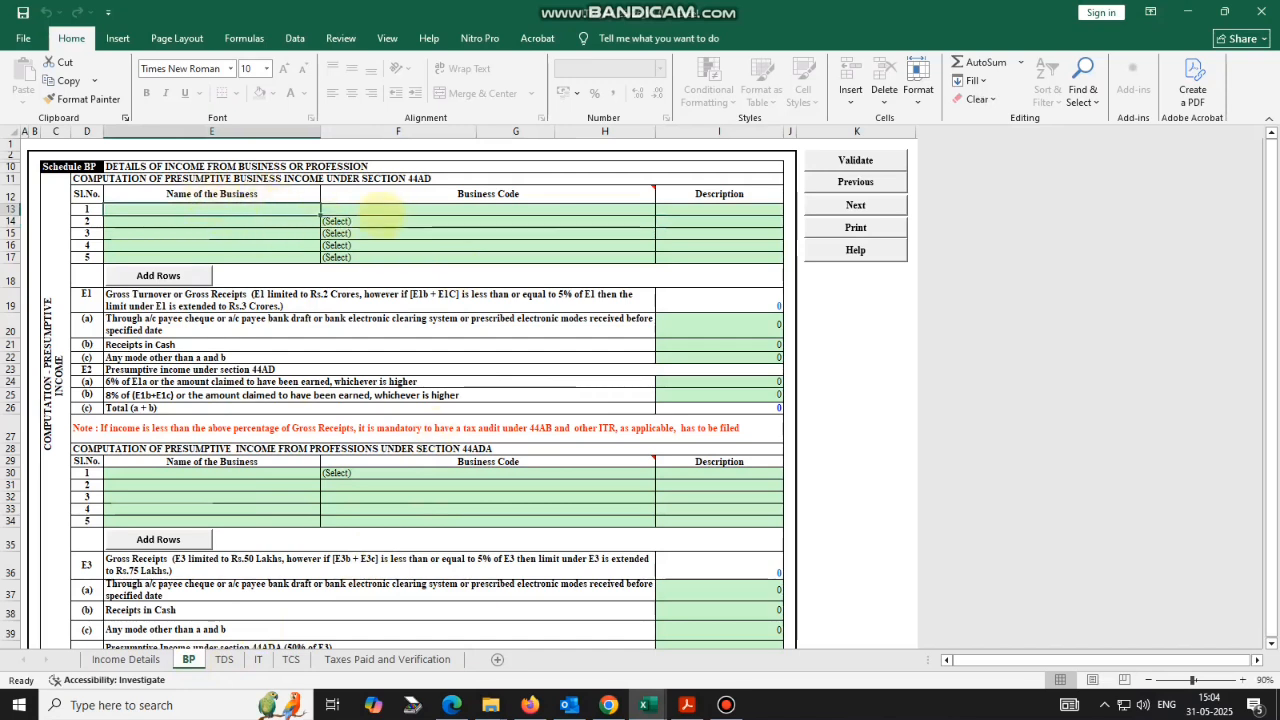
click(385, 210)
click(264, 210)
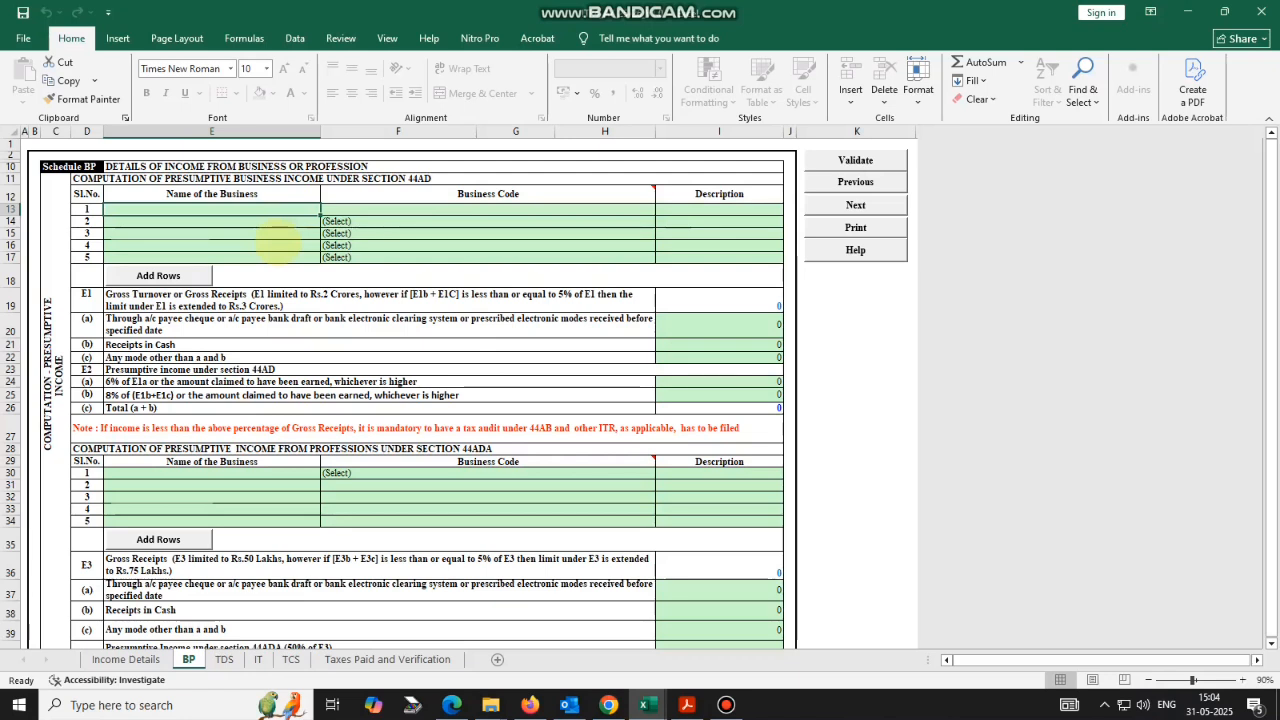
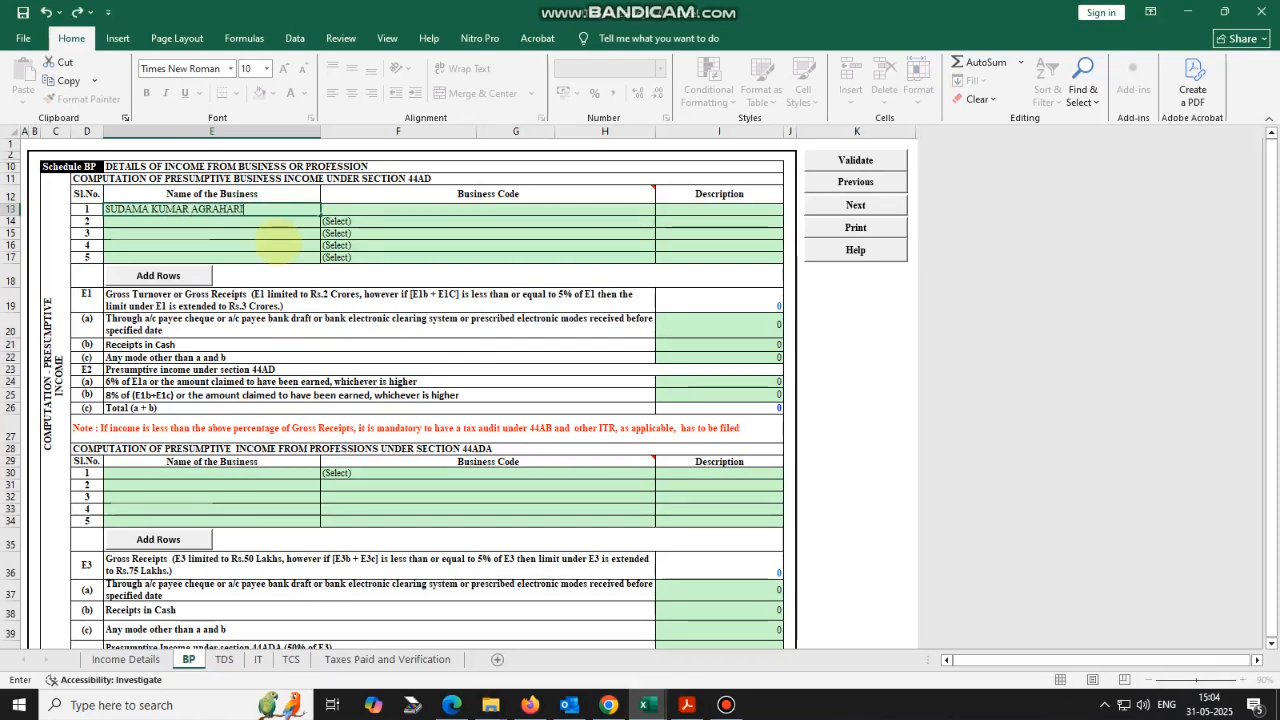
key(Tab)
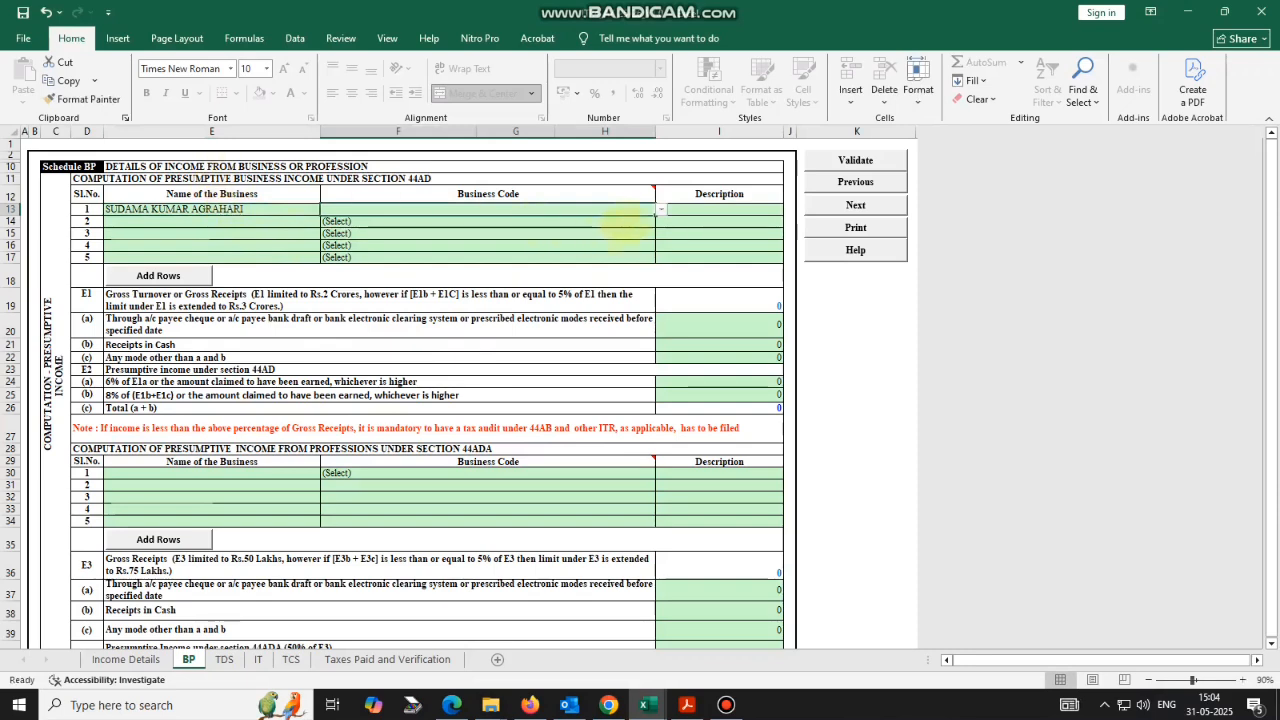
Move the name from the 44AD row into 44ADA professions row 1.
click(660, 210)
scroll(565, 320, down, 2)
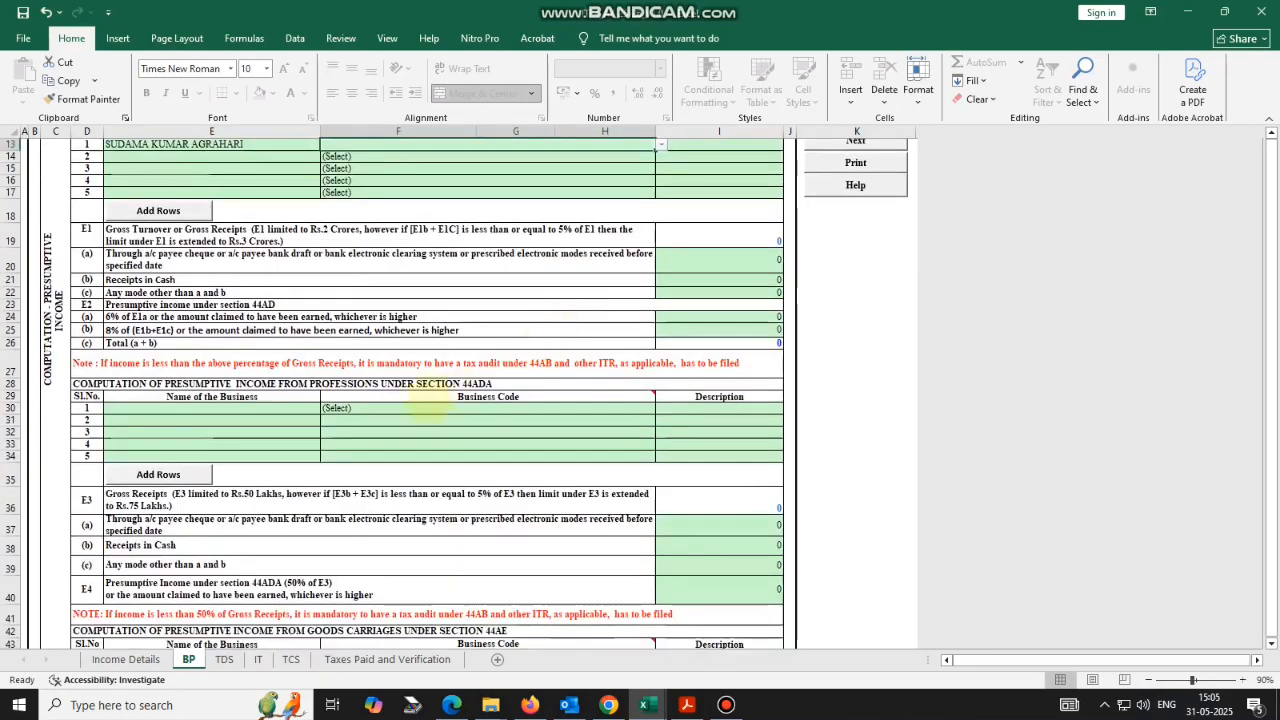
mouse_move(405, 400)
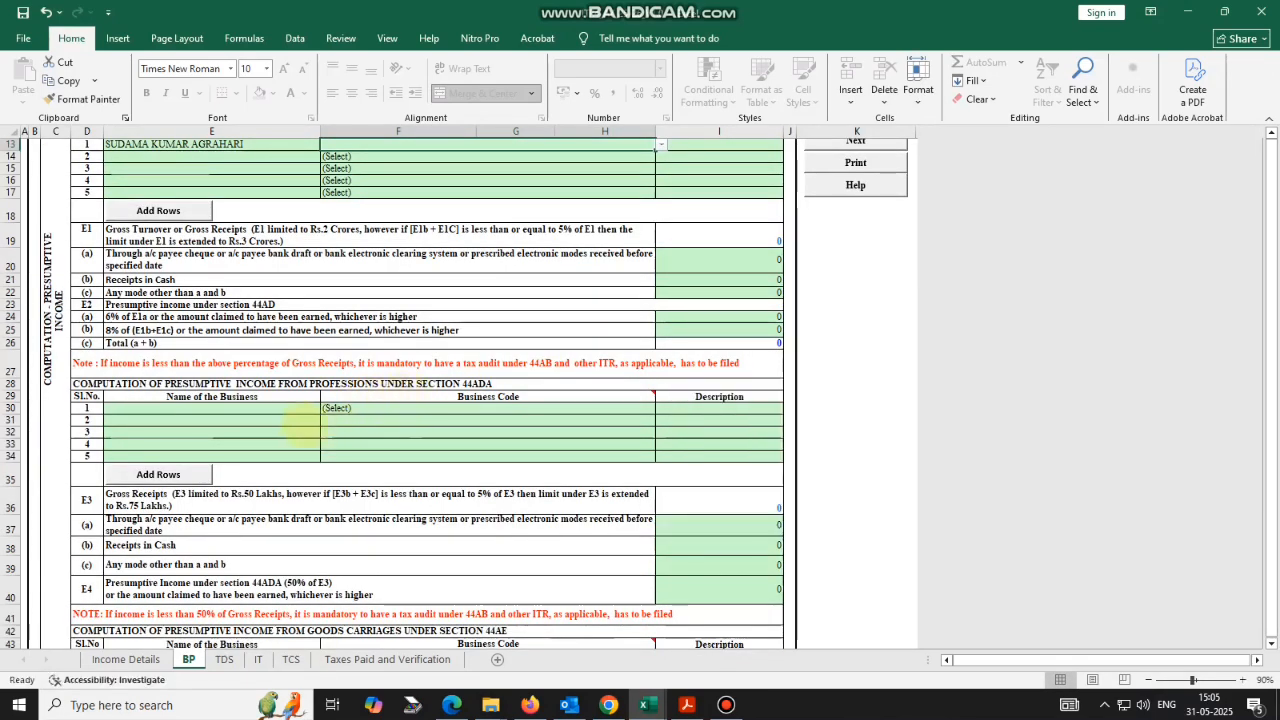
click(268, 410)
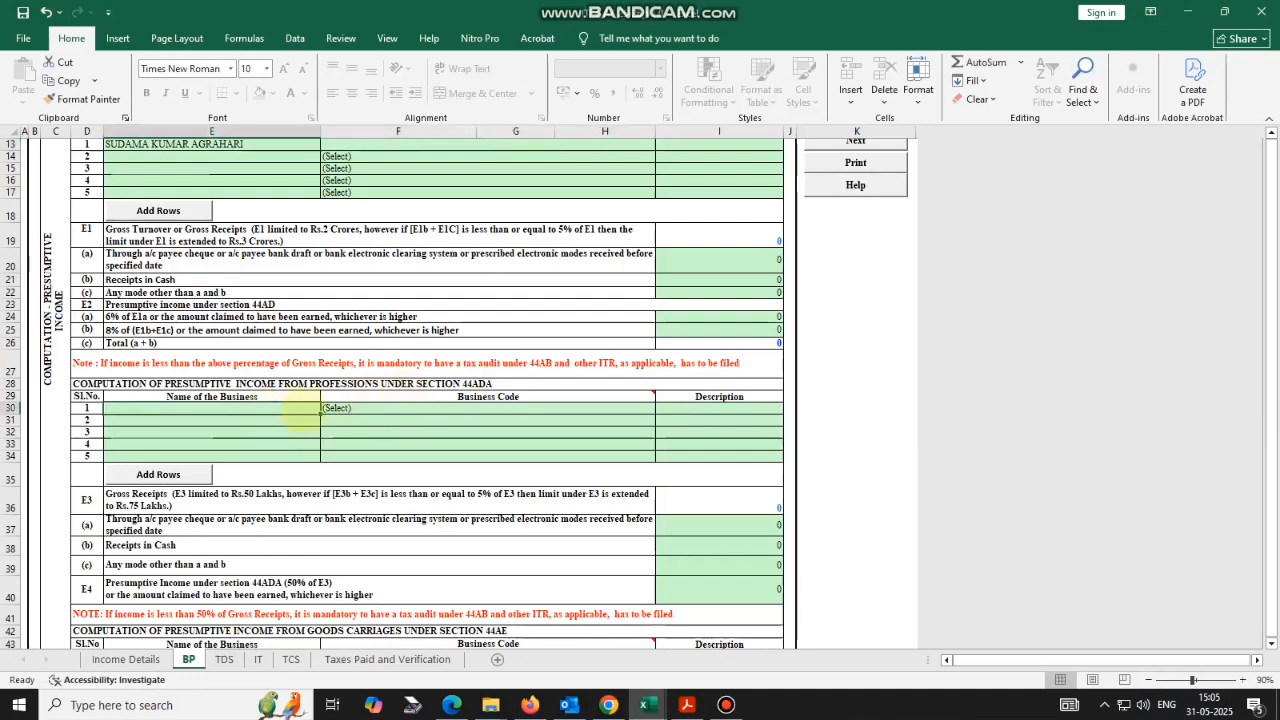
scroll(322, 410, up, 2)
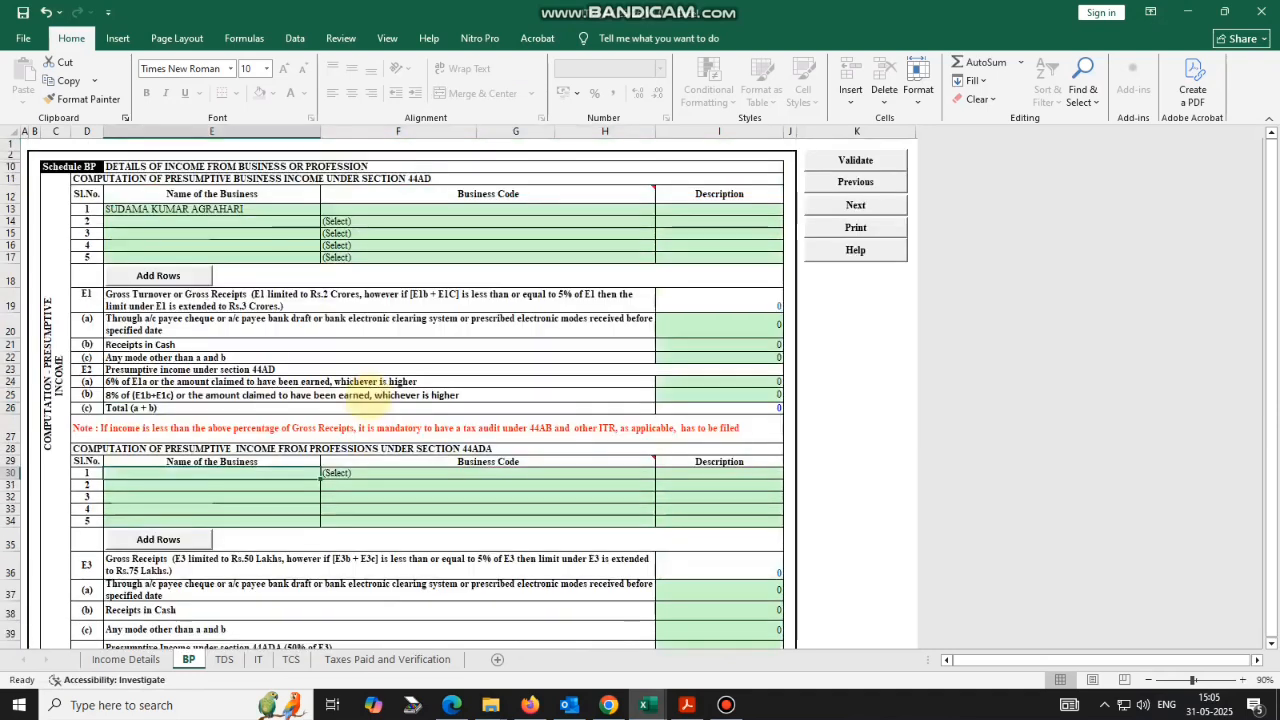
double_click(257, 209)
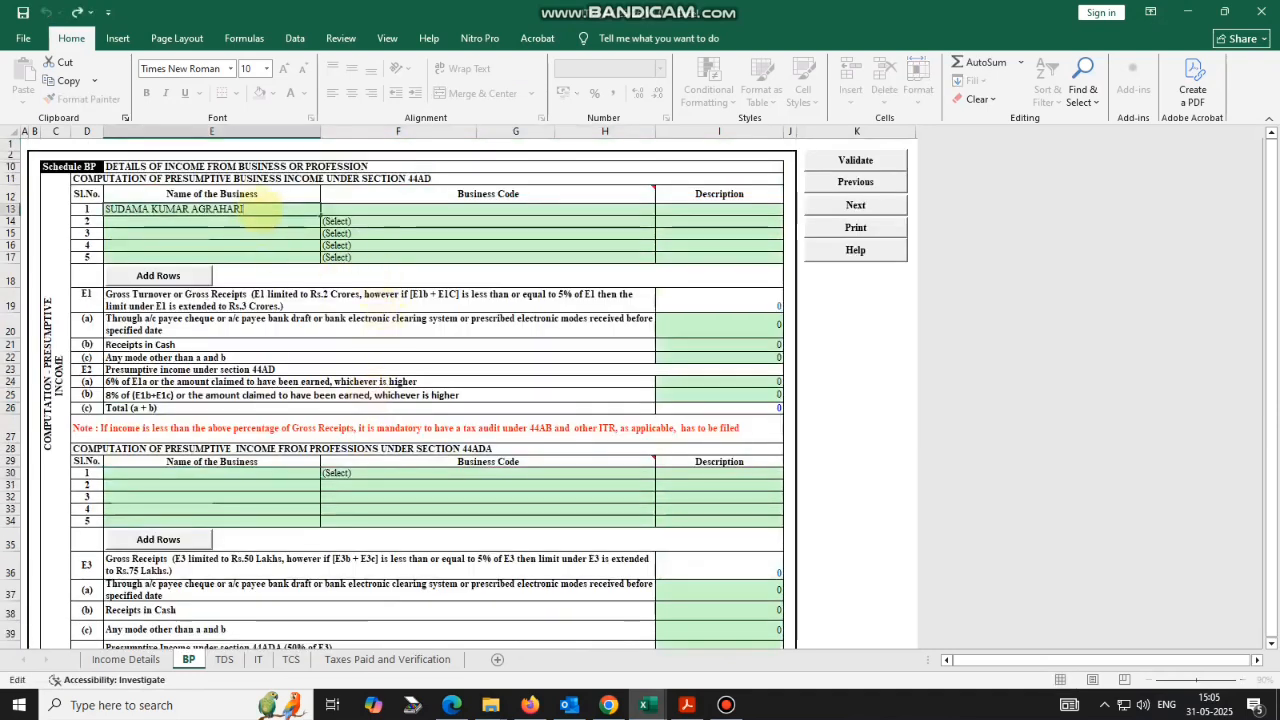
key(ctrl+a)
key(ctrl+x)
double_click(214, 474)
key(ctrl+v)
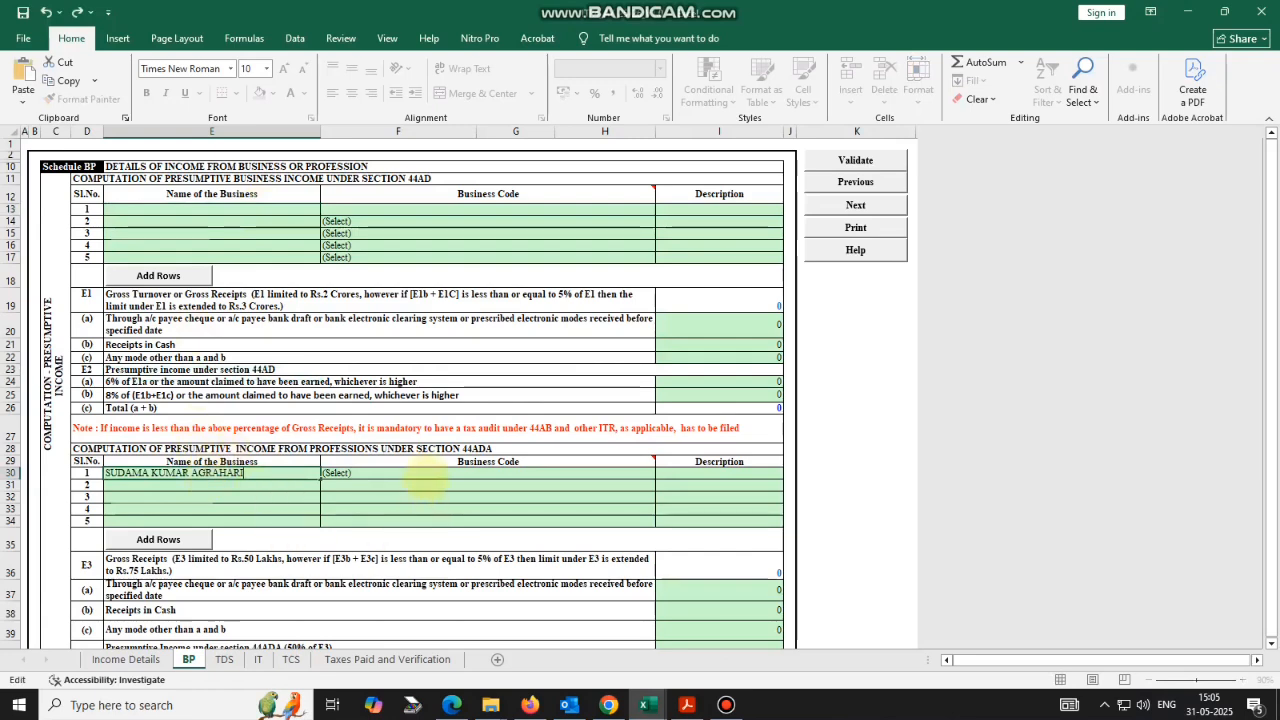
Set the 44ADA row 1 business code to 20012-Other cultural activities n.e.c.
click(425, 476)
scroll(425, 480, down, 1)
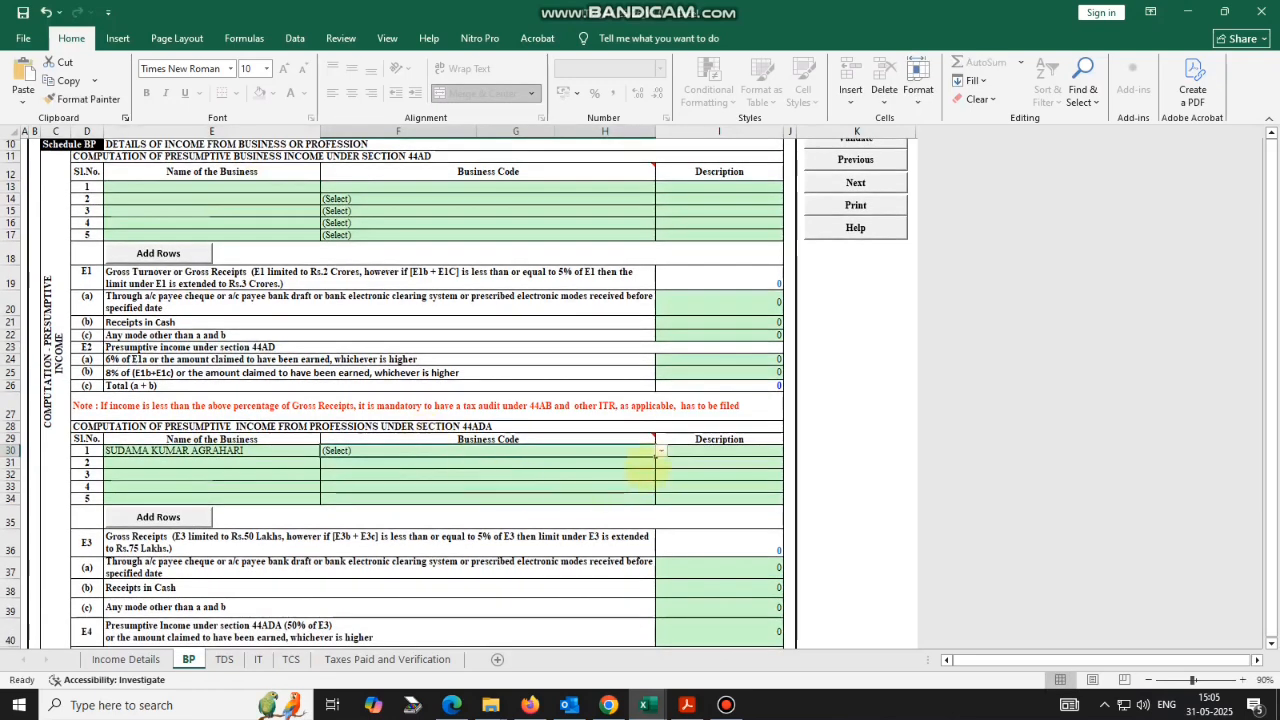
click(660, 451)
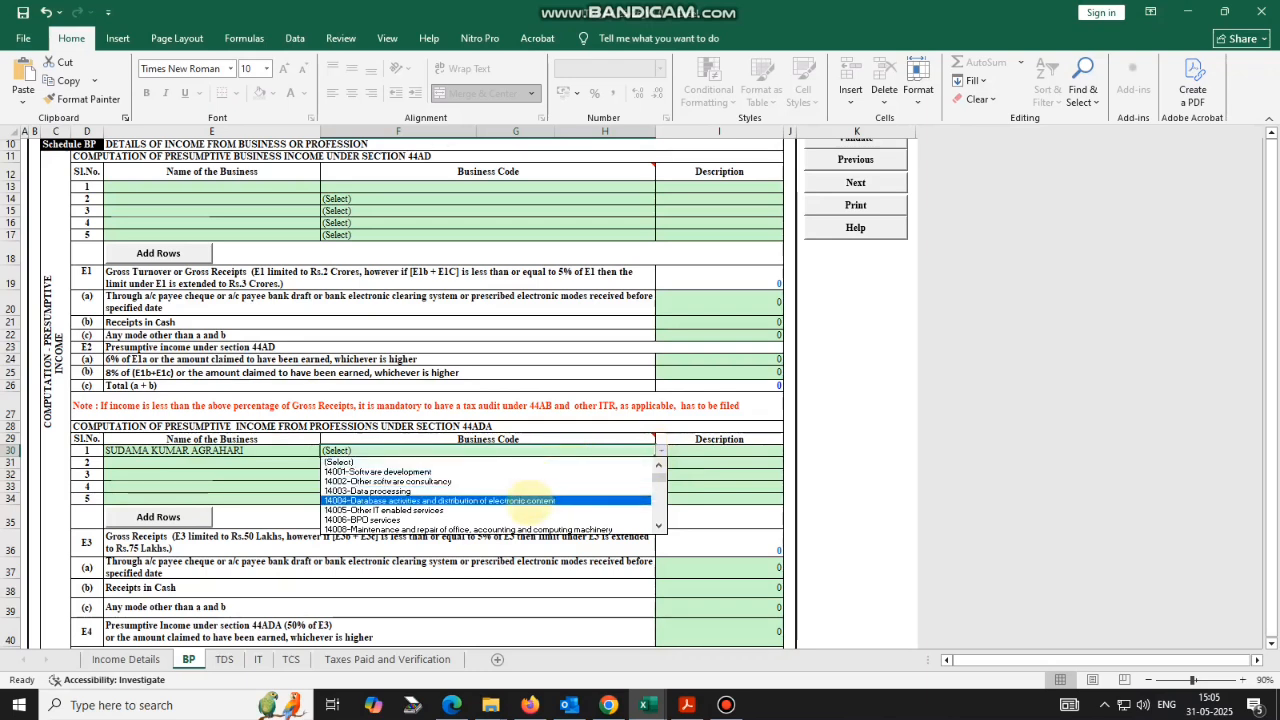
click(658, 525)
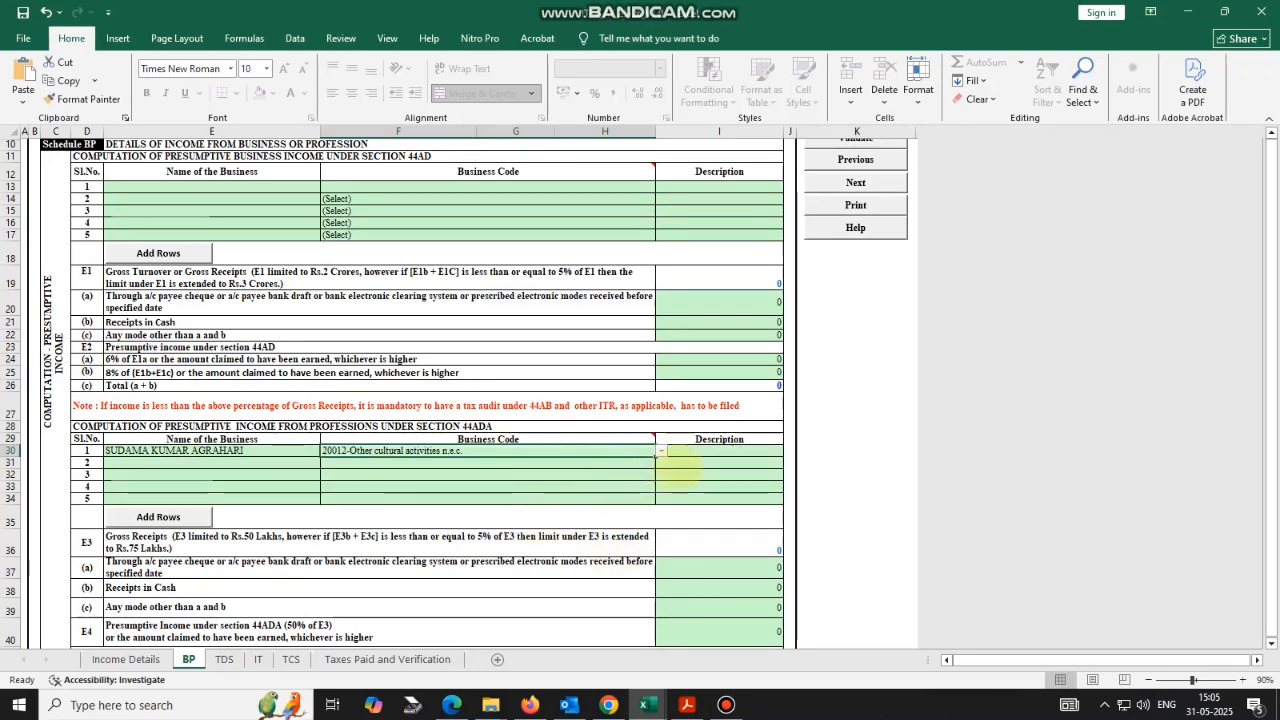
Enter the description CONDIDATE SUPPLY IN FILM INDUSTRIES, clearing the protected-cell warning.
click(692, 452)
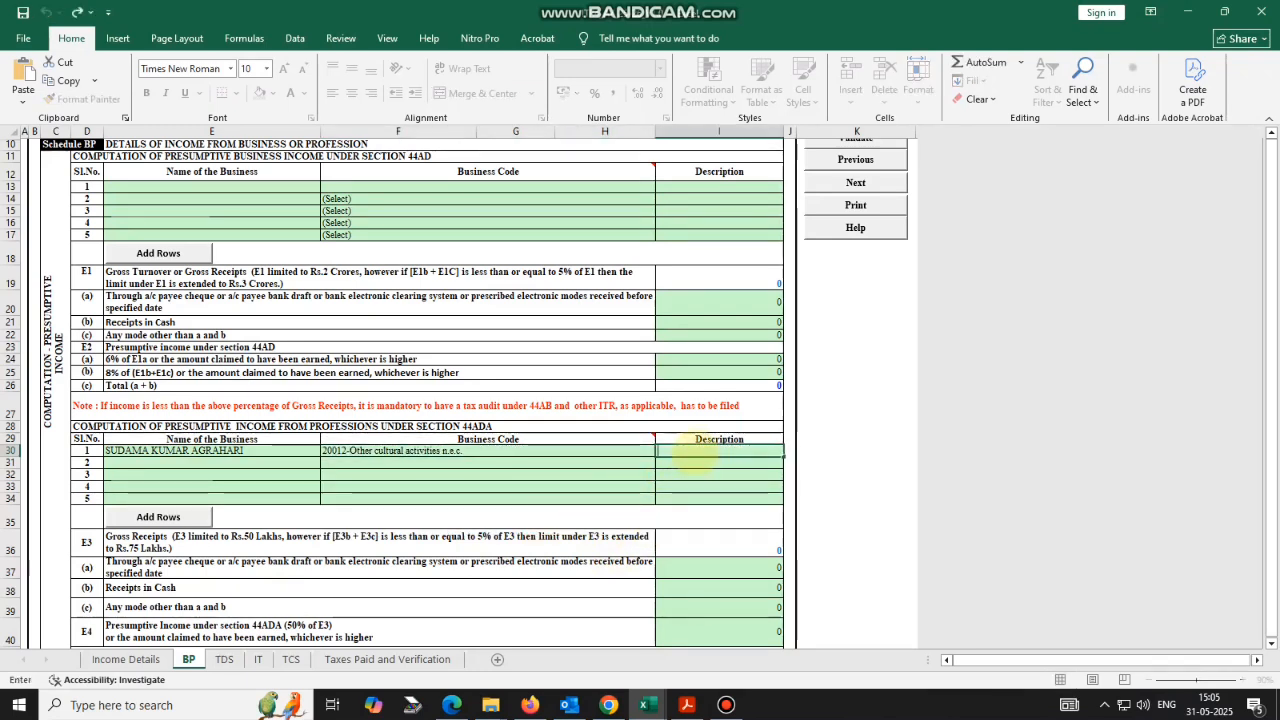
click(680, 474)
click(679, 453)
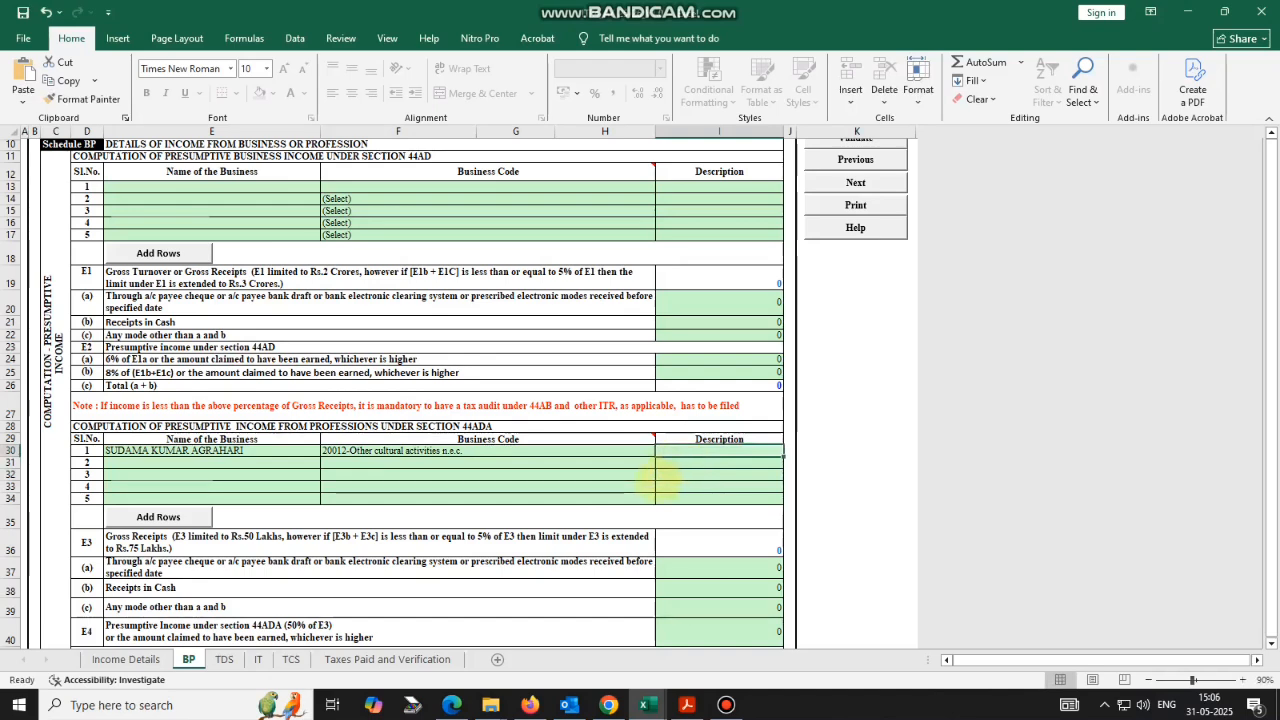
scroll(645, 485, down, 2)
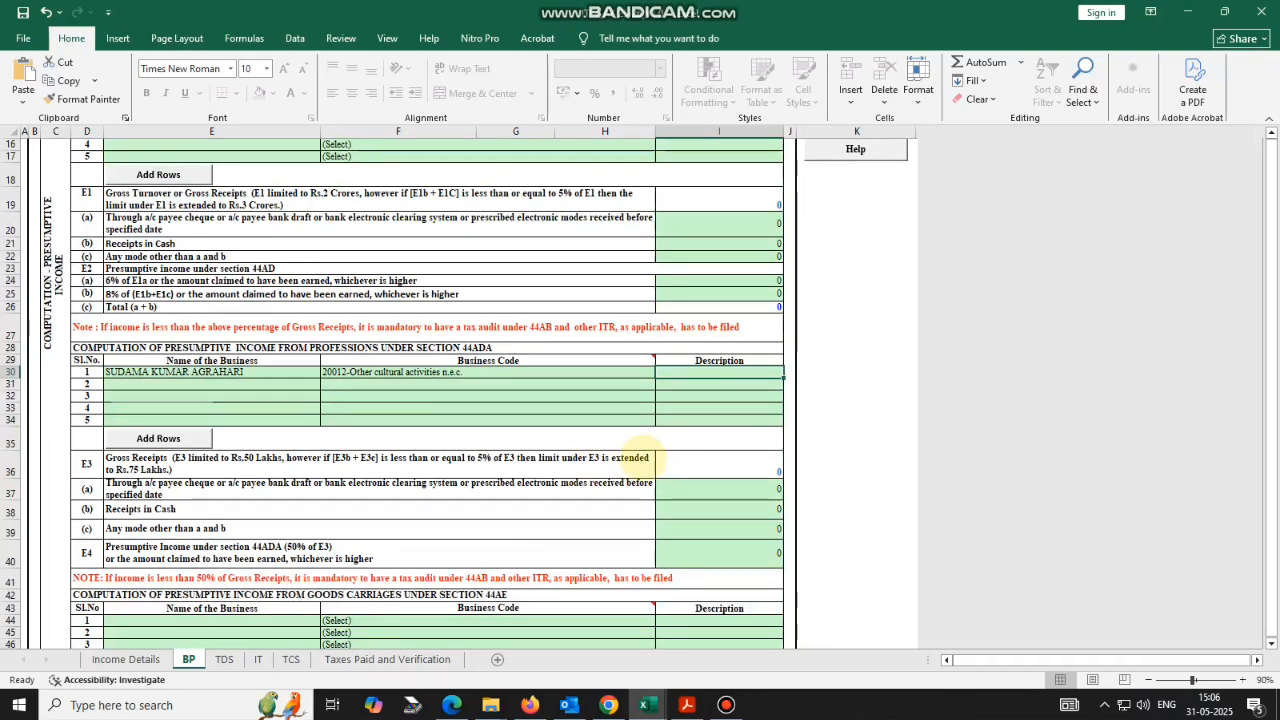
text(CONDID)
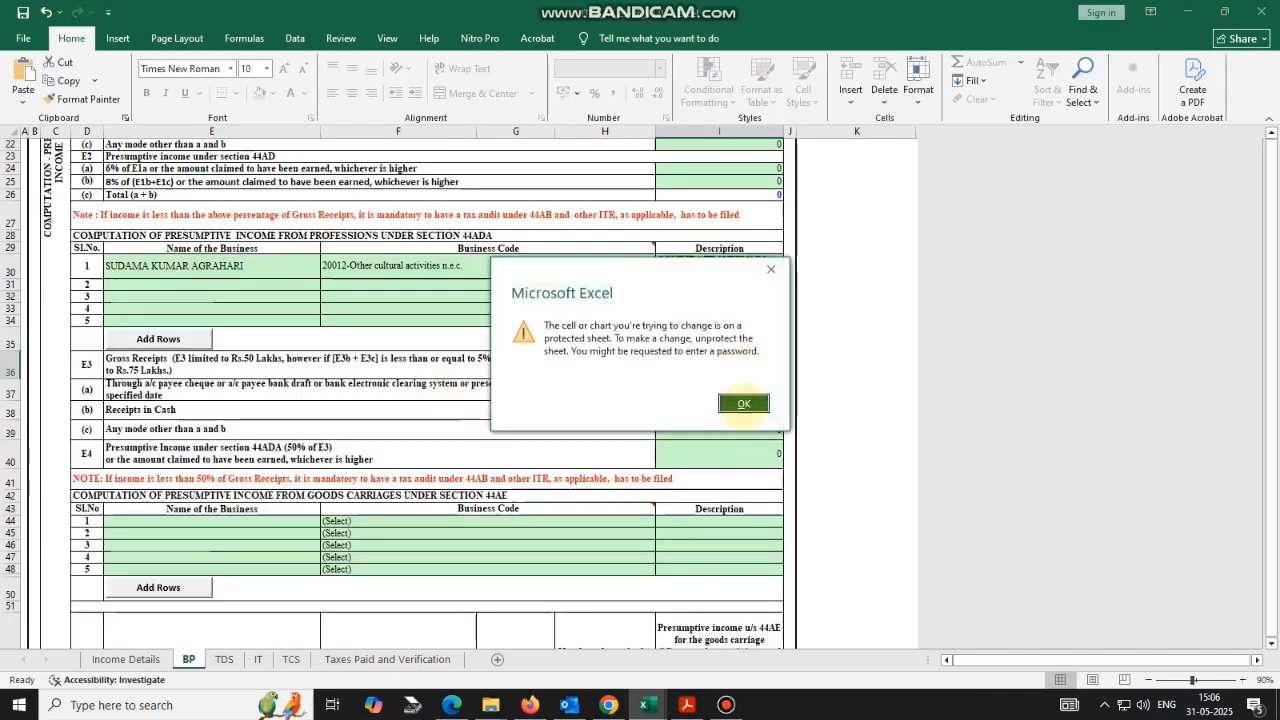
click(743, 403)
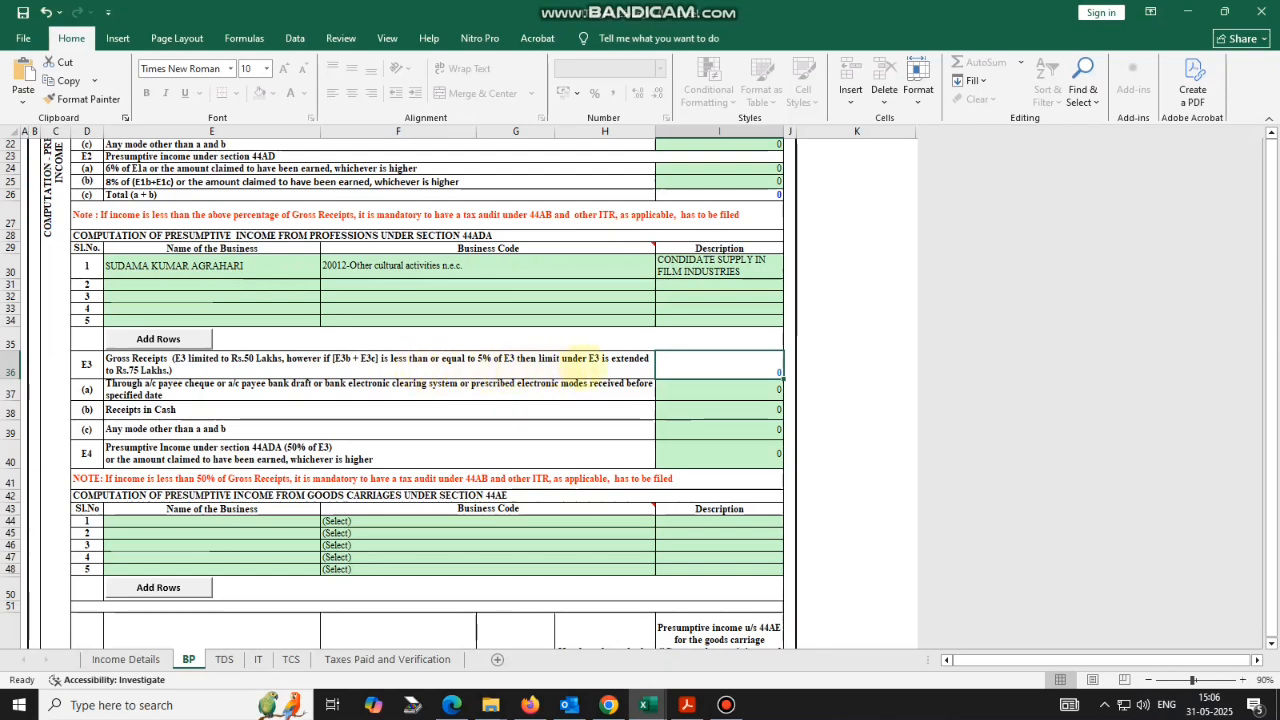
Enter 24000 as gross receipts through bank and check the computation workbook.
key(Return)
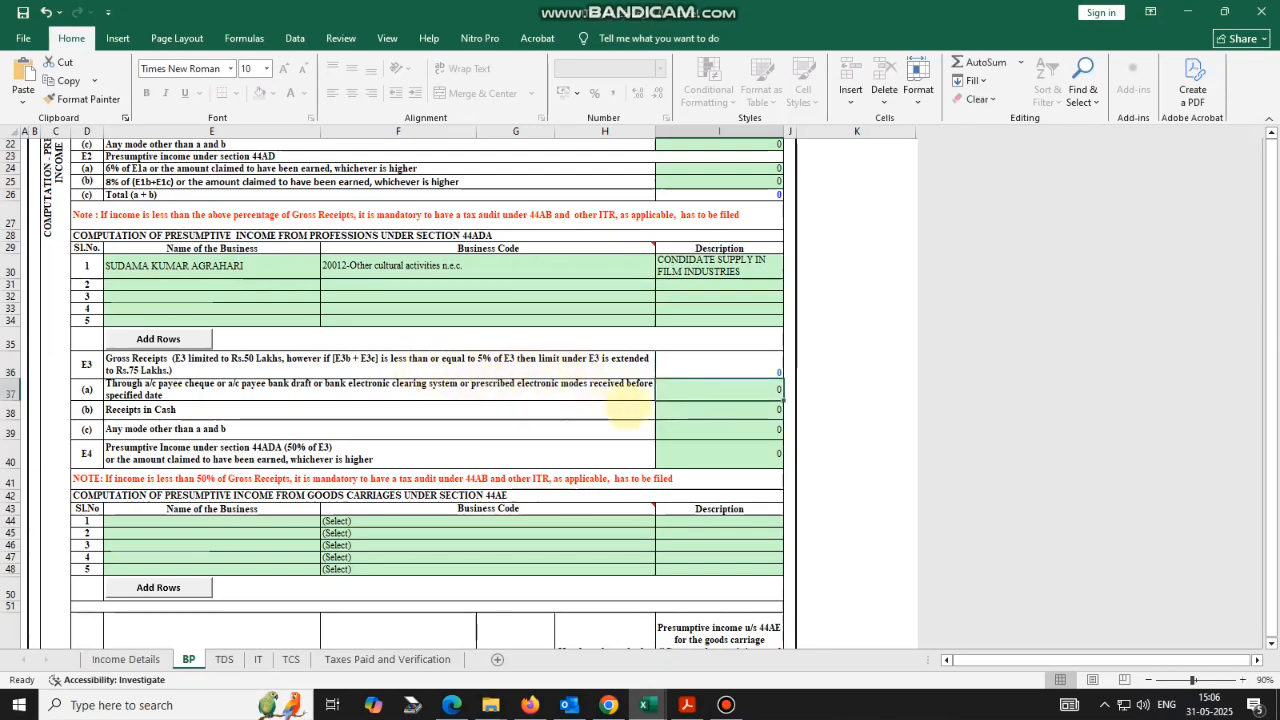
text(2400)
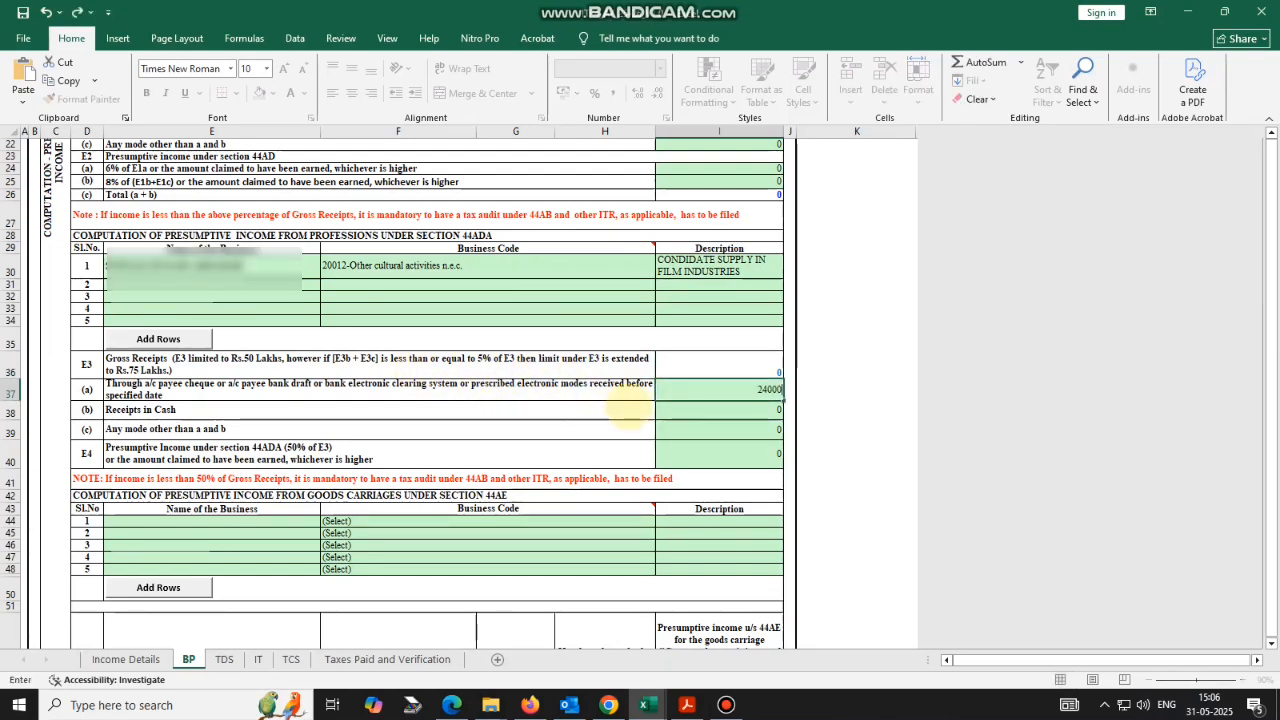
text(0)
key(Return)
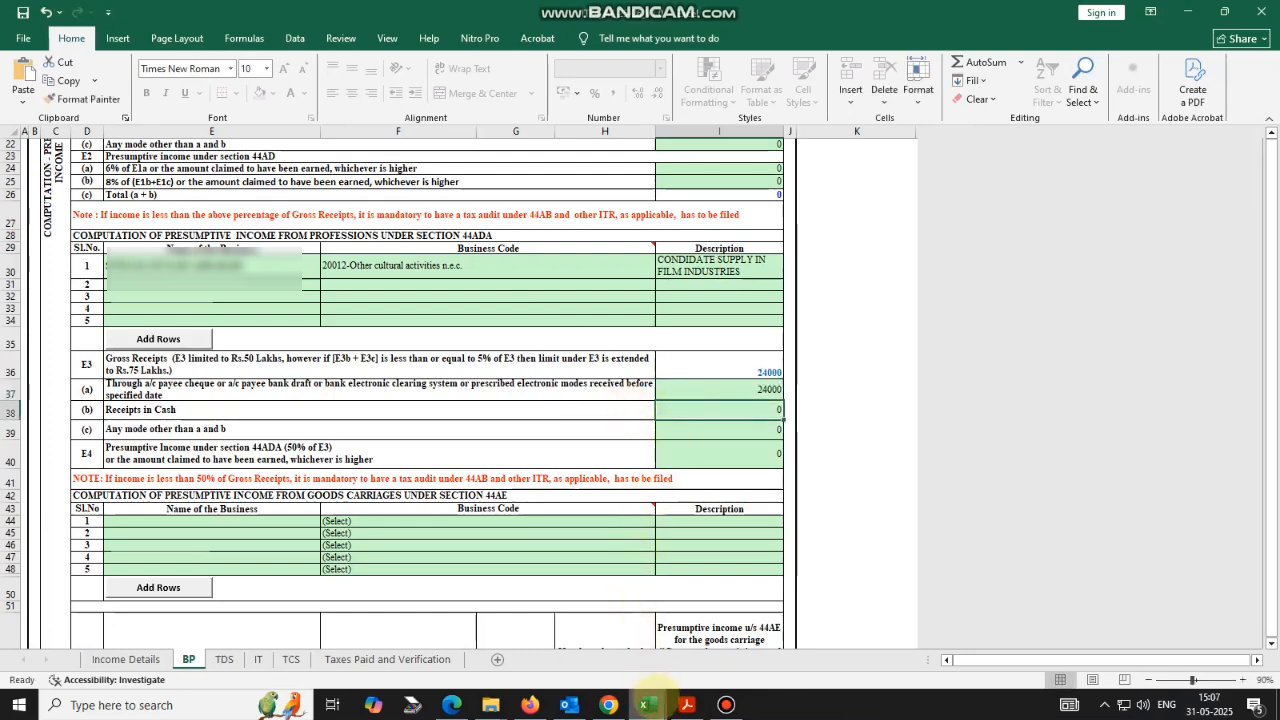
mouse_move(650, 703)
click(760, 640)
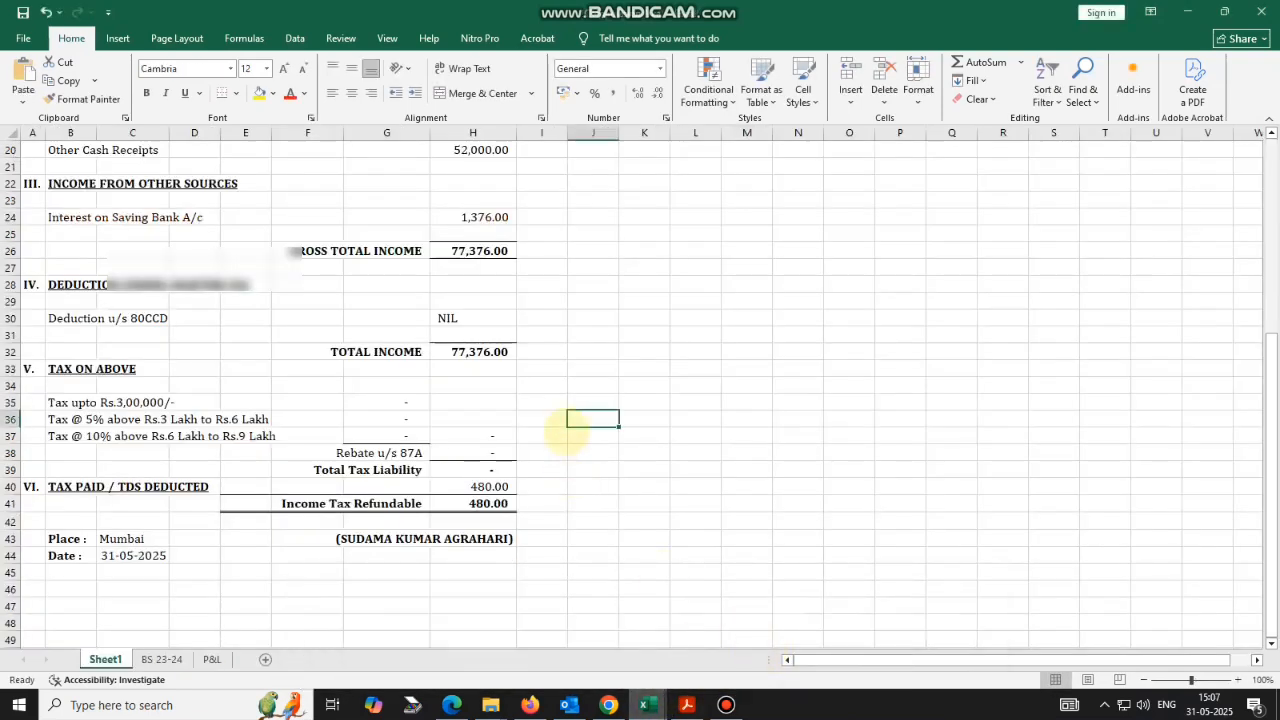
scroll(565, 432, up, 3)
Enter 52000 cash receipts and start typing 75000 as presumptive income.
key(alt+Tab)
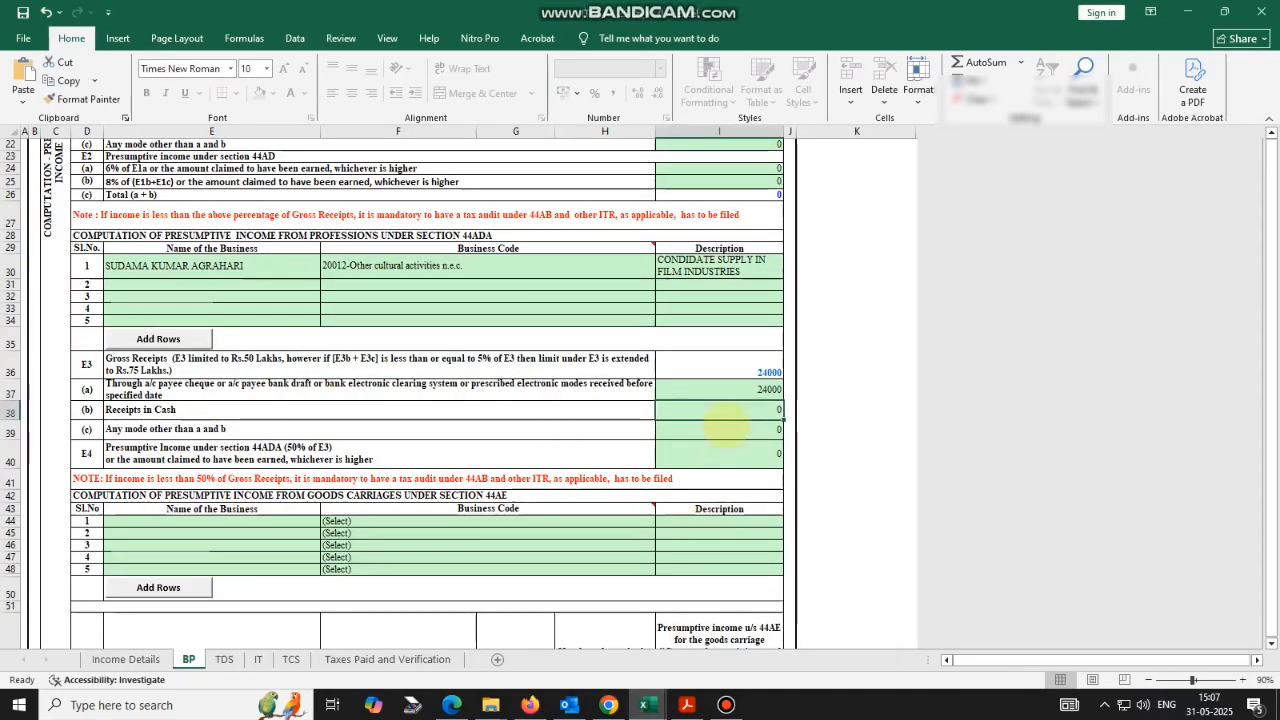
text(520)
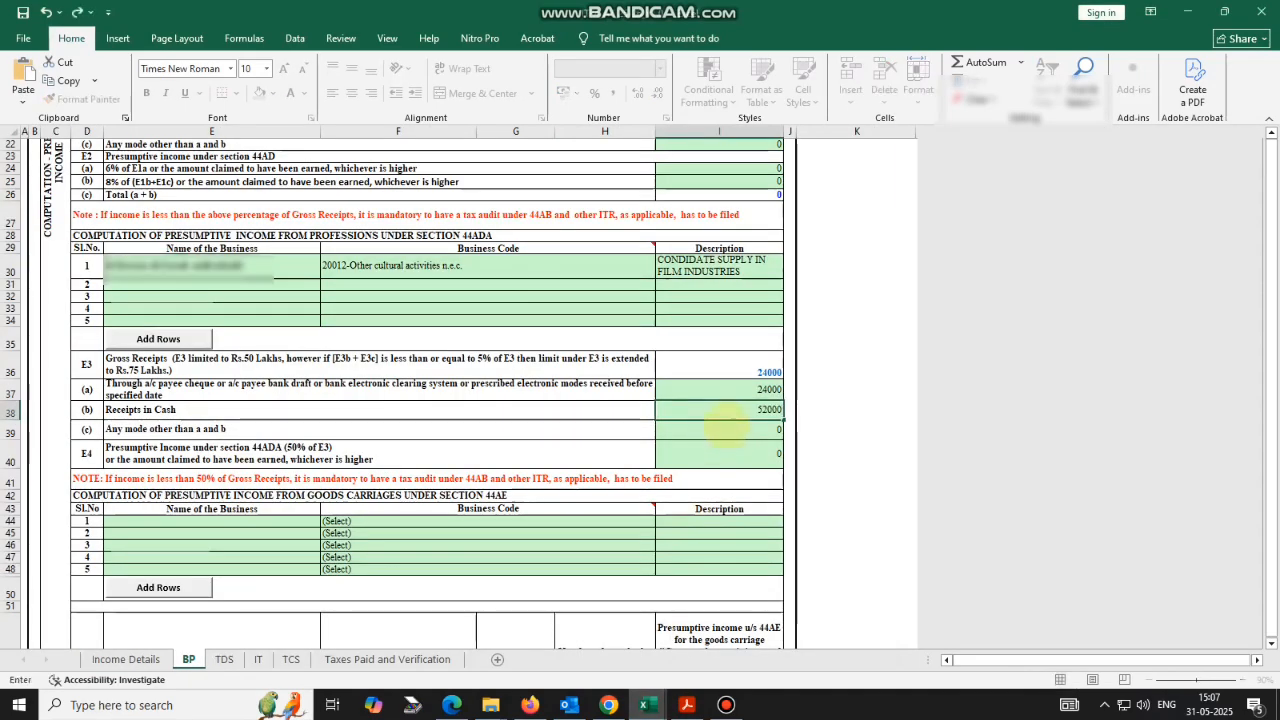
text(00)
key(Return)
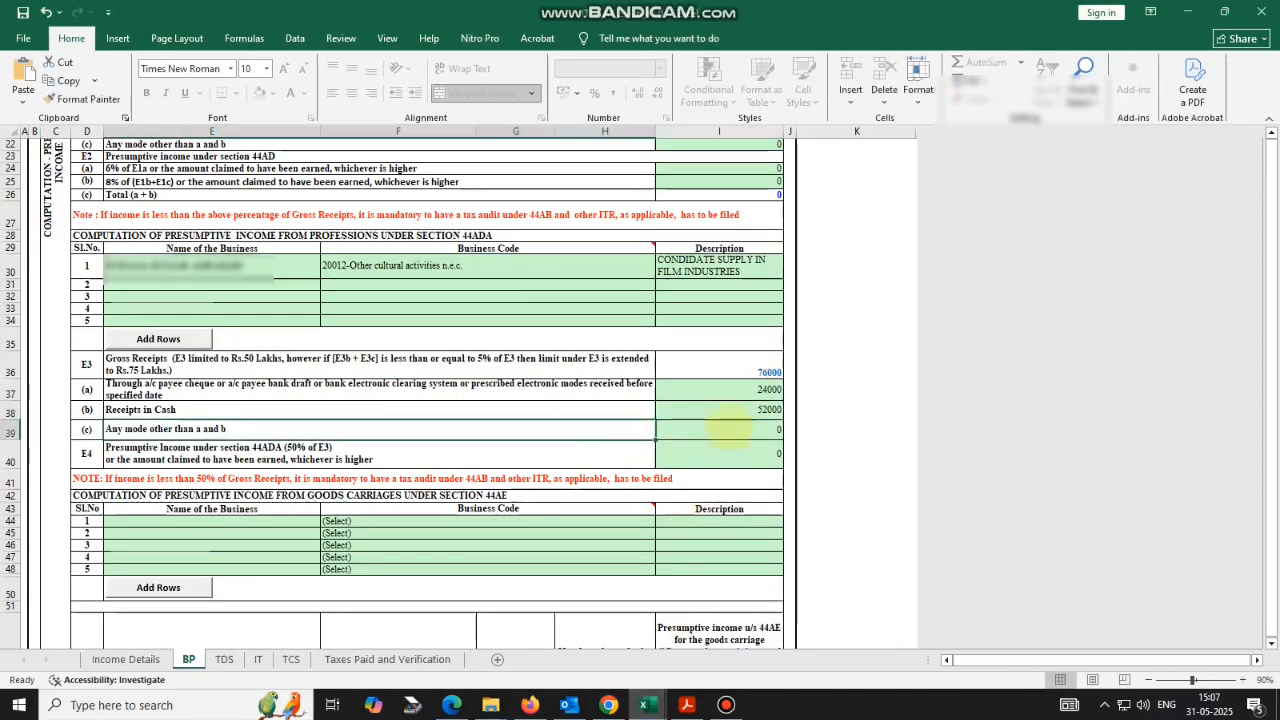
click(700, 455)
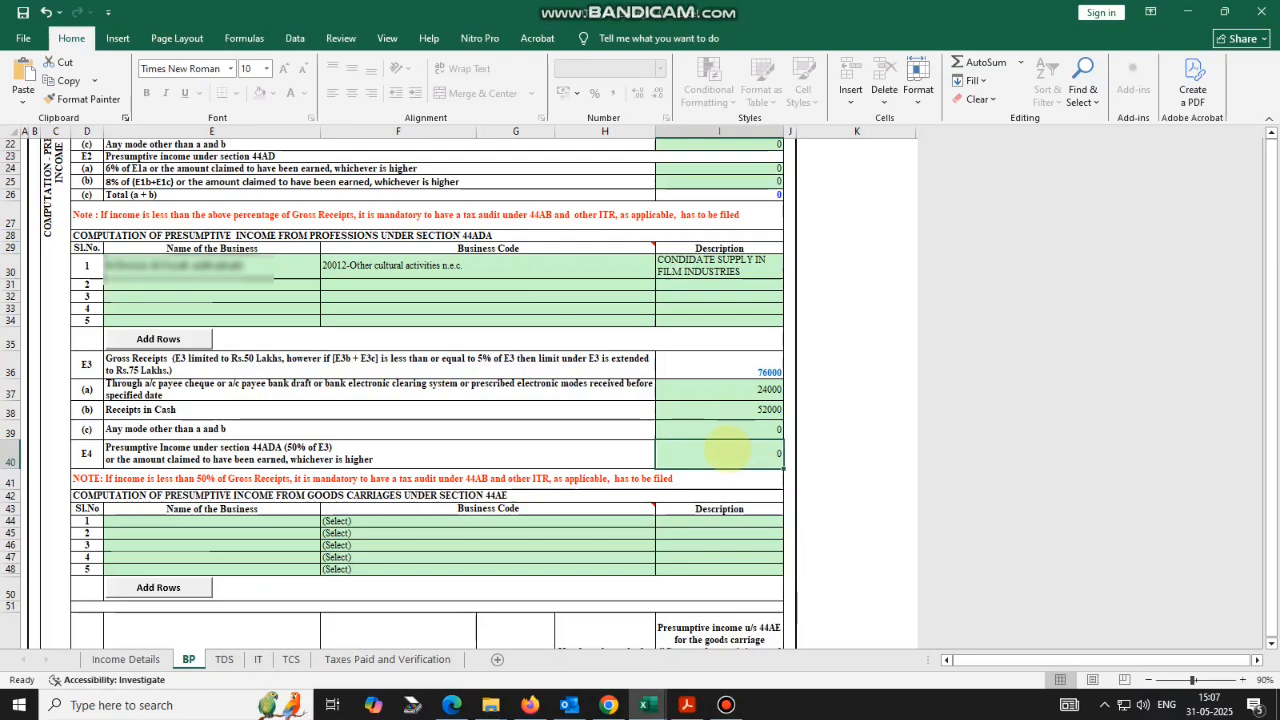
text(75000)
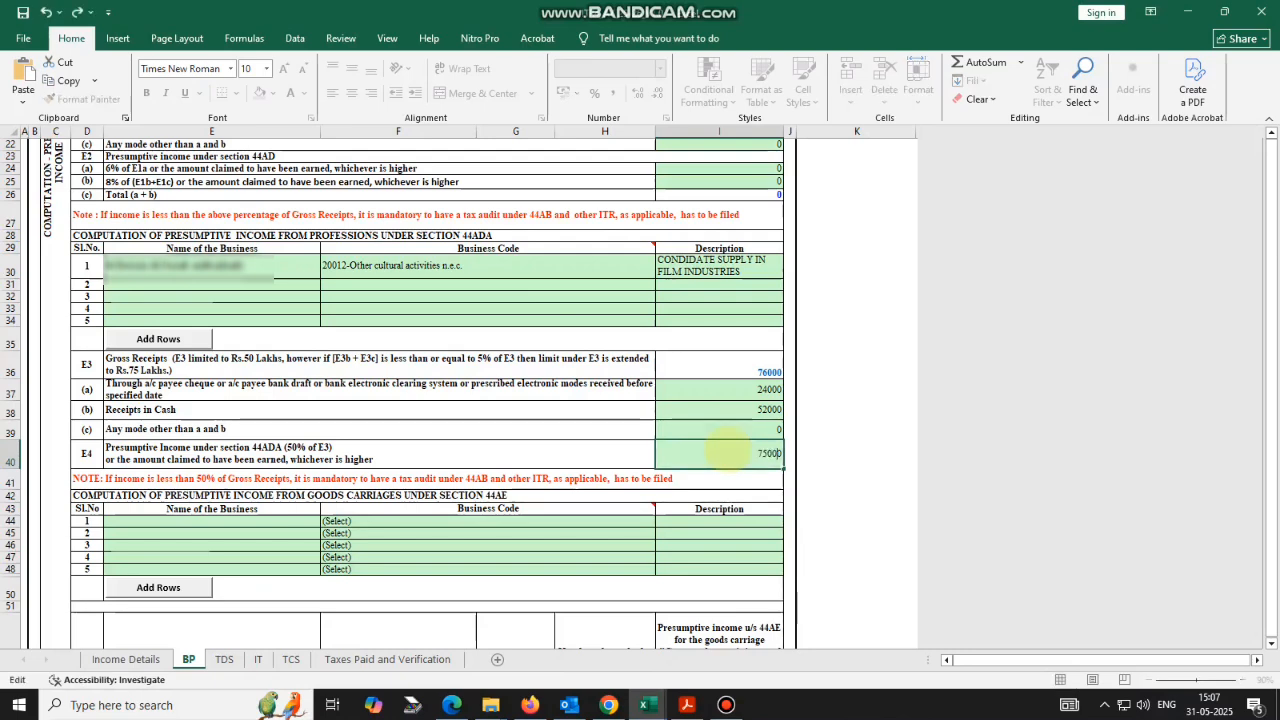
Validate the BP sheet, dismiss the Sundry creditors warning, and scroll down to the financial particulars.
scroll(549, 453, down, 1)
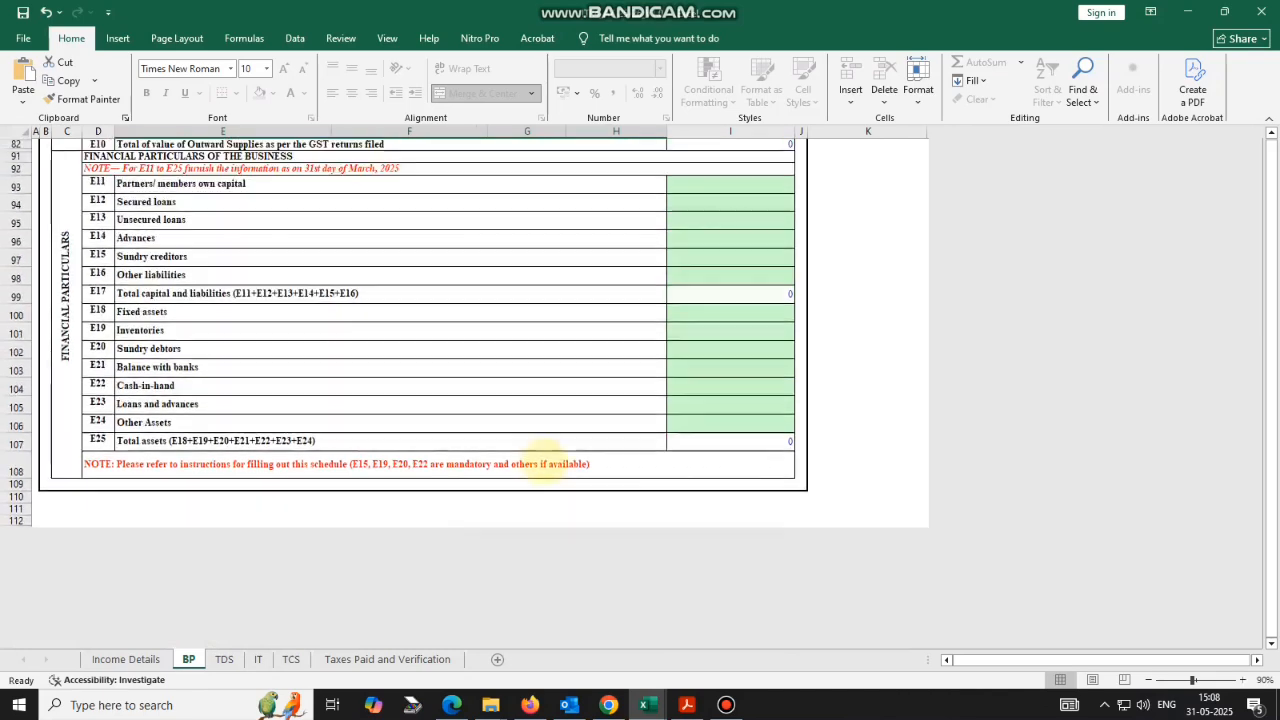
scroll(545, 463, up, 20)
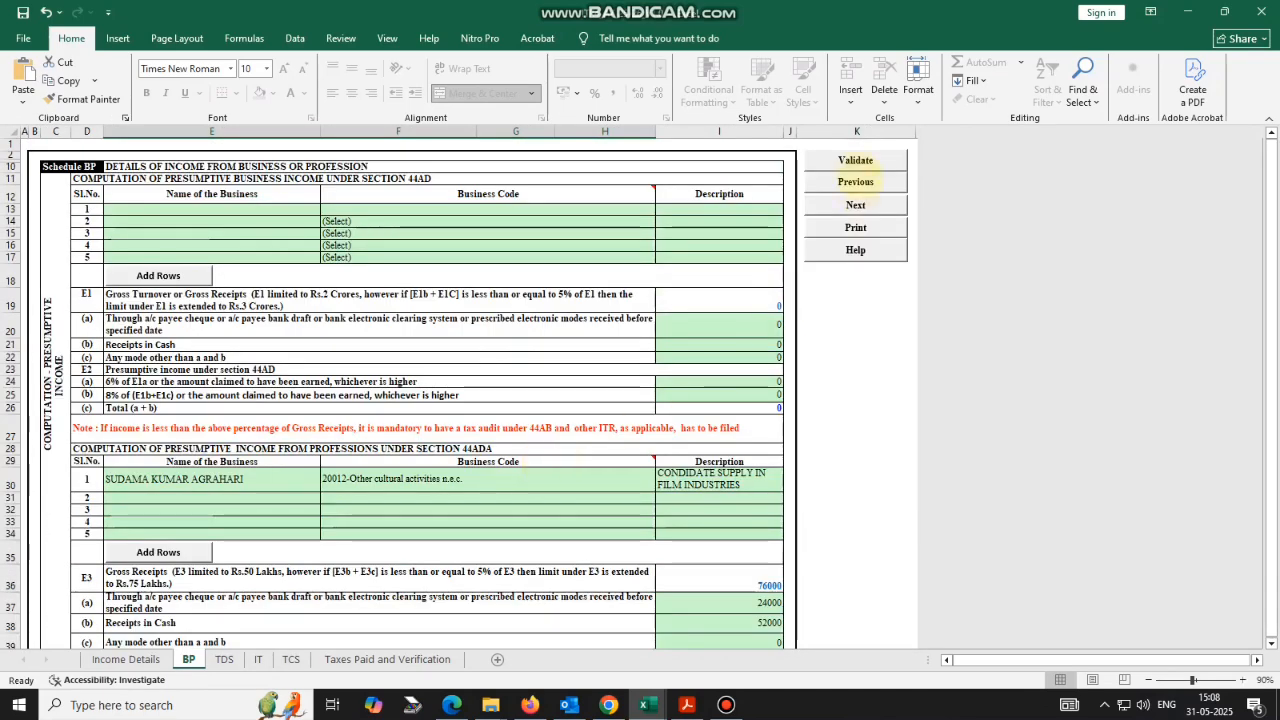
click(852, 162)
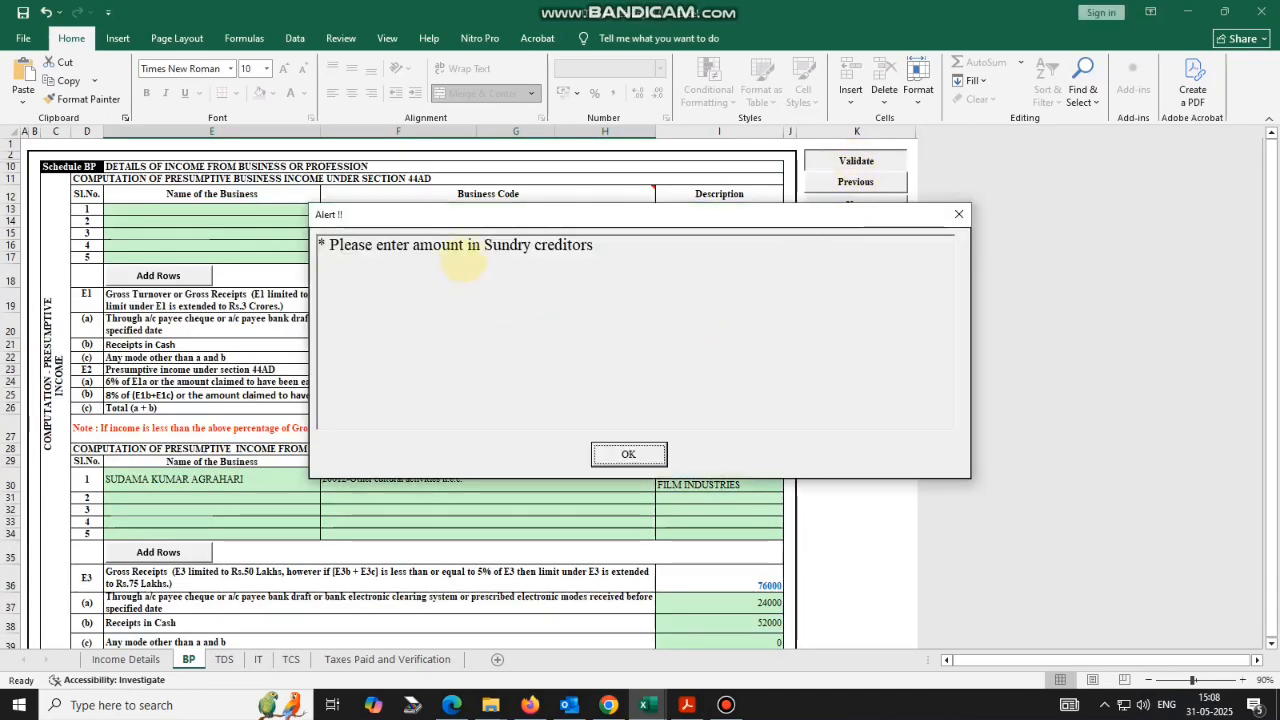
click(610, 452)
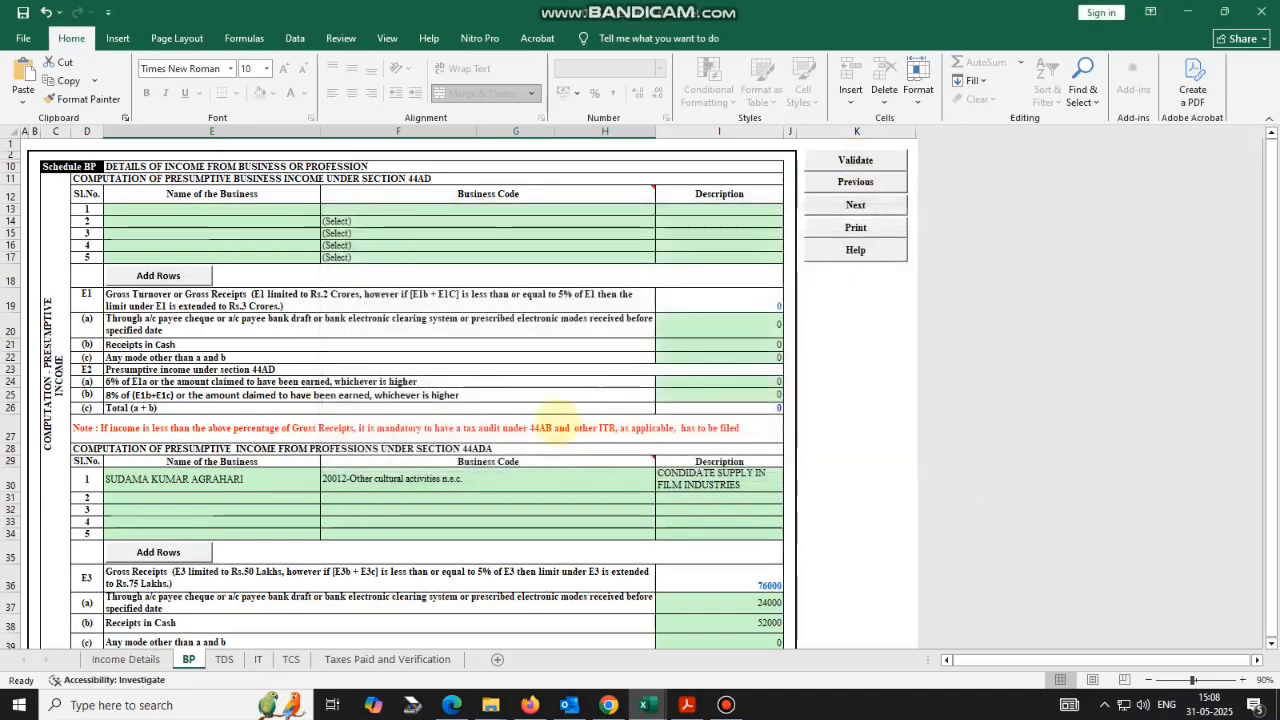
scroll(555, 418, down, 5)
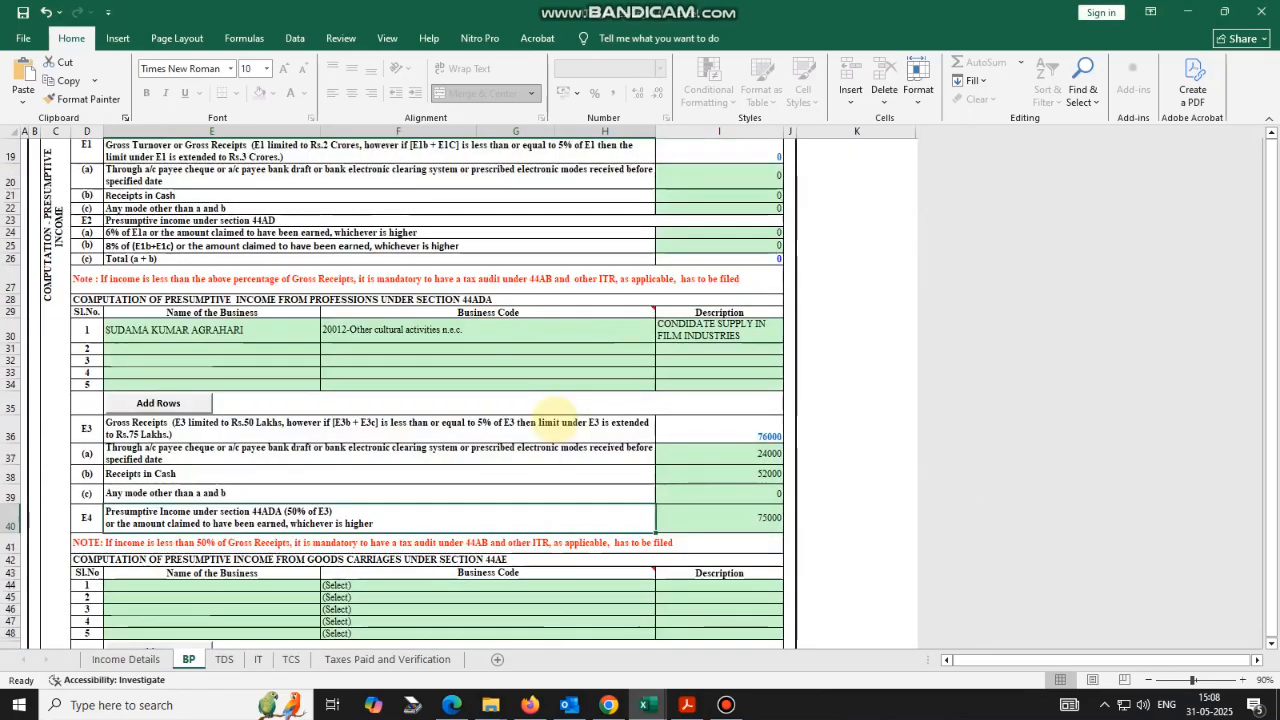
scroll(555, 418, down, 8)
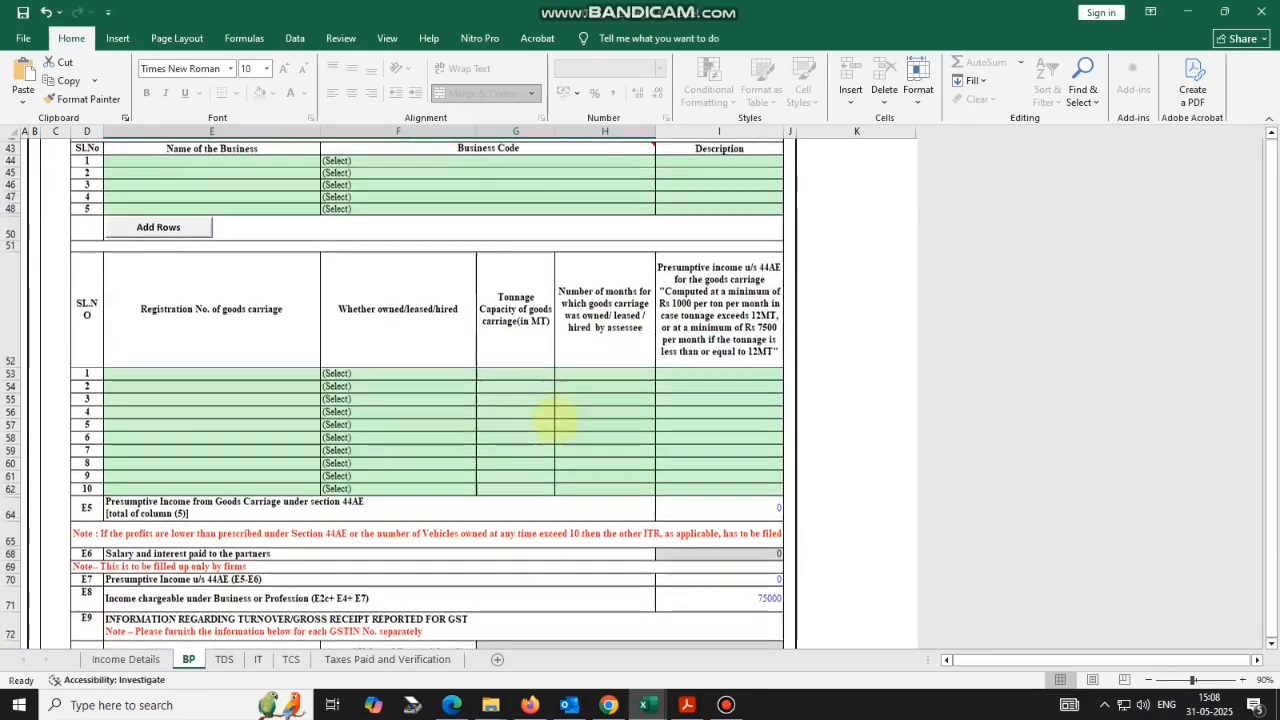
scroll(555, 418, down, 5)
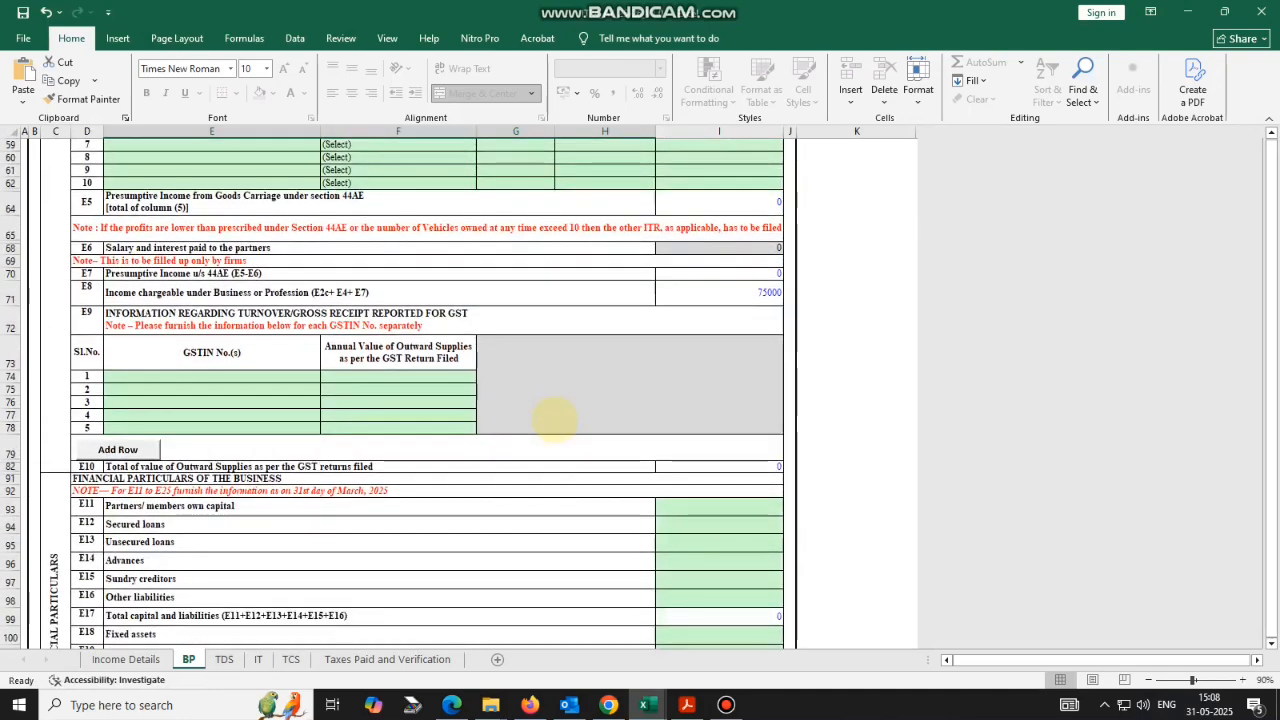
scroll(555, 418, down, 5)
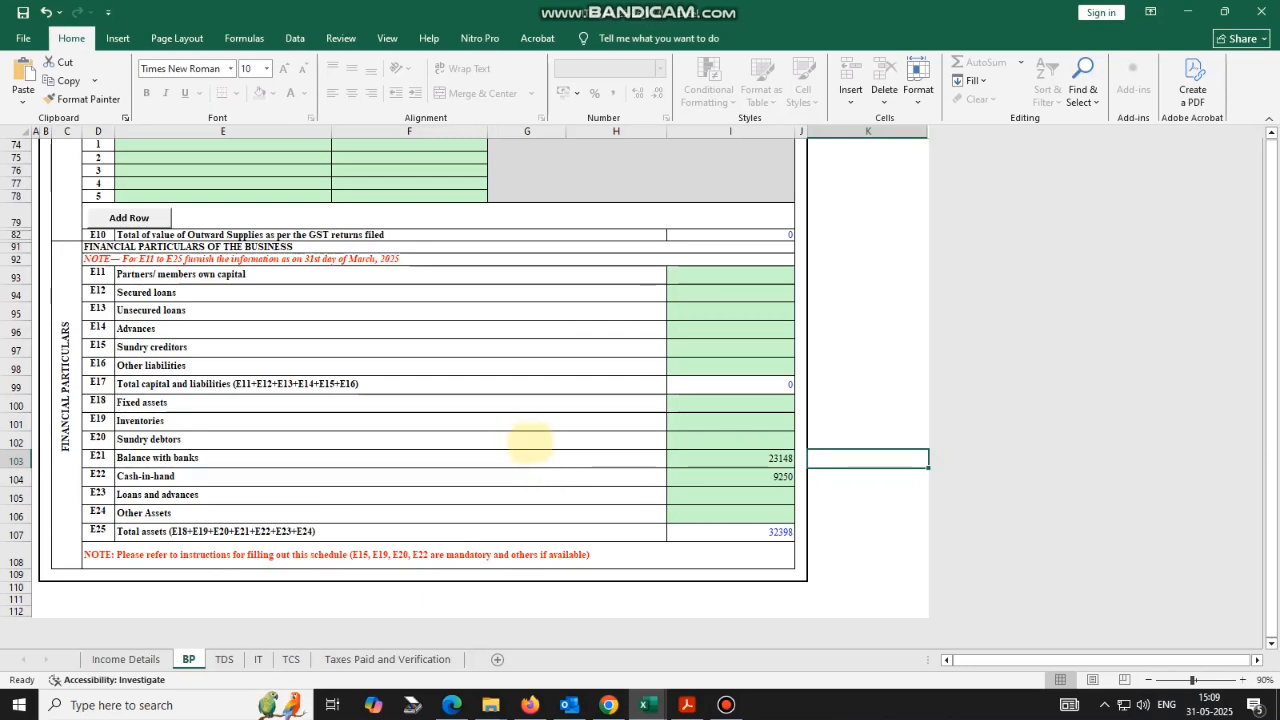
Enter 0 for Inventories and Sundry debtors and 5000 for Loans and advances.
click(697, 430)
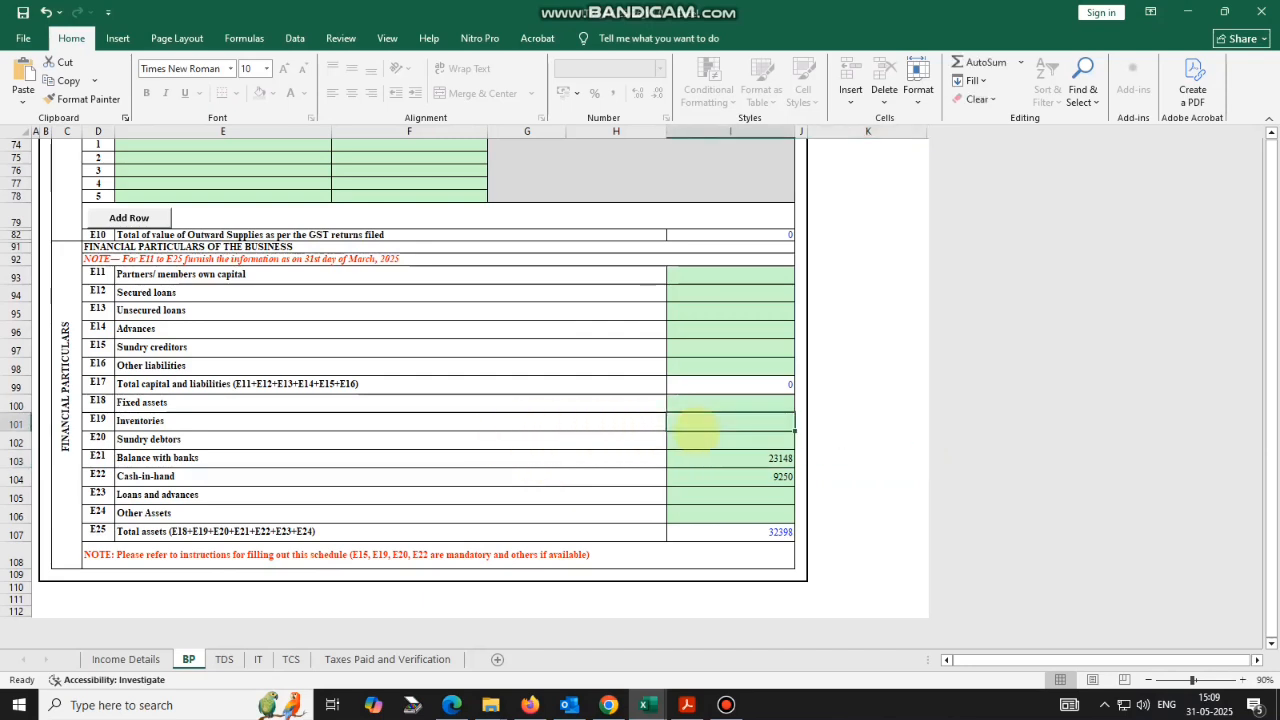
text(0)
key(Return)
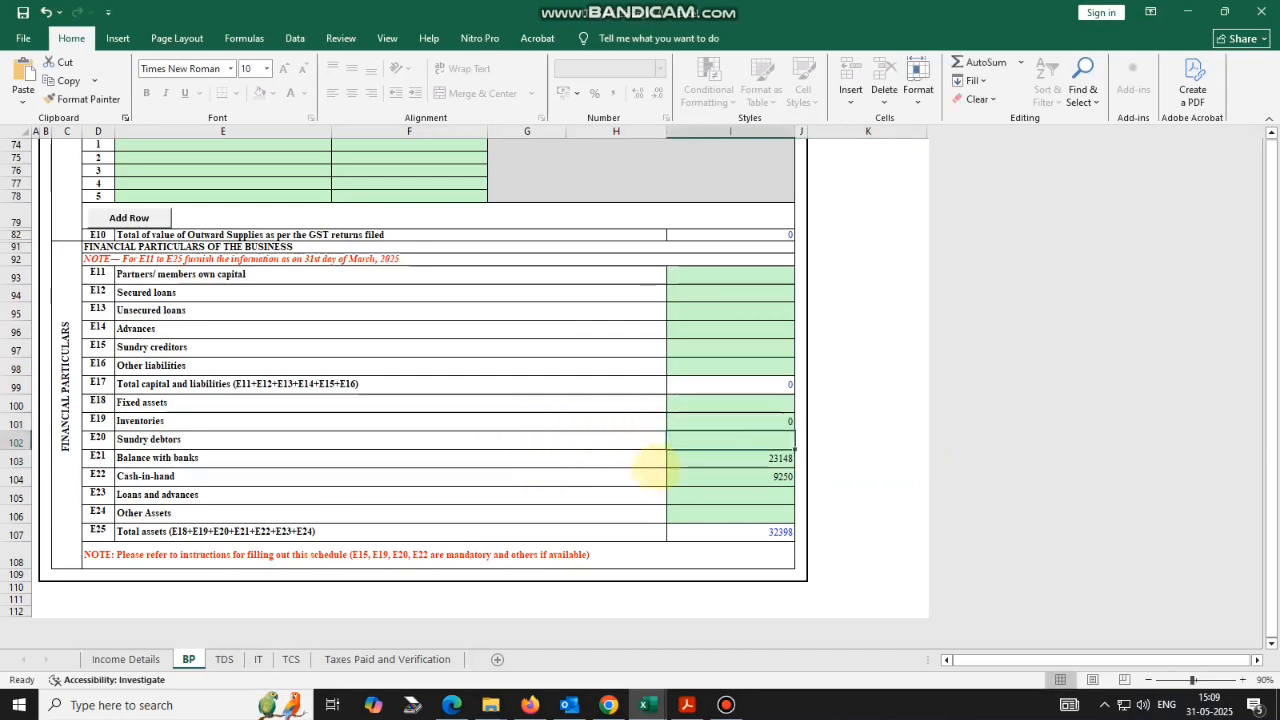
text(0)
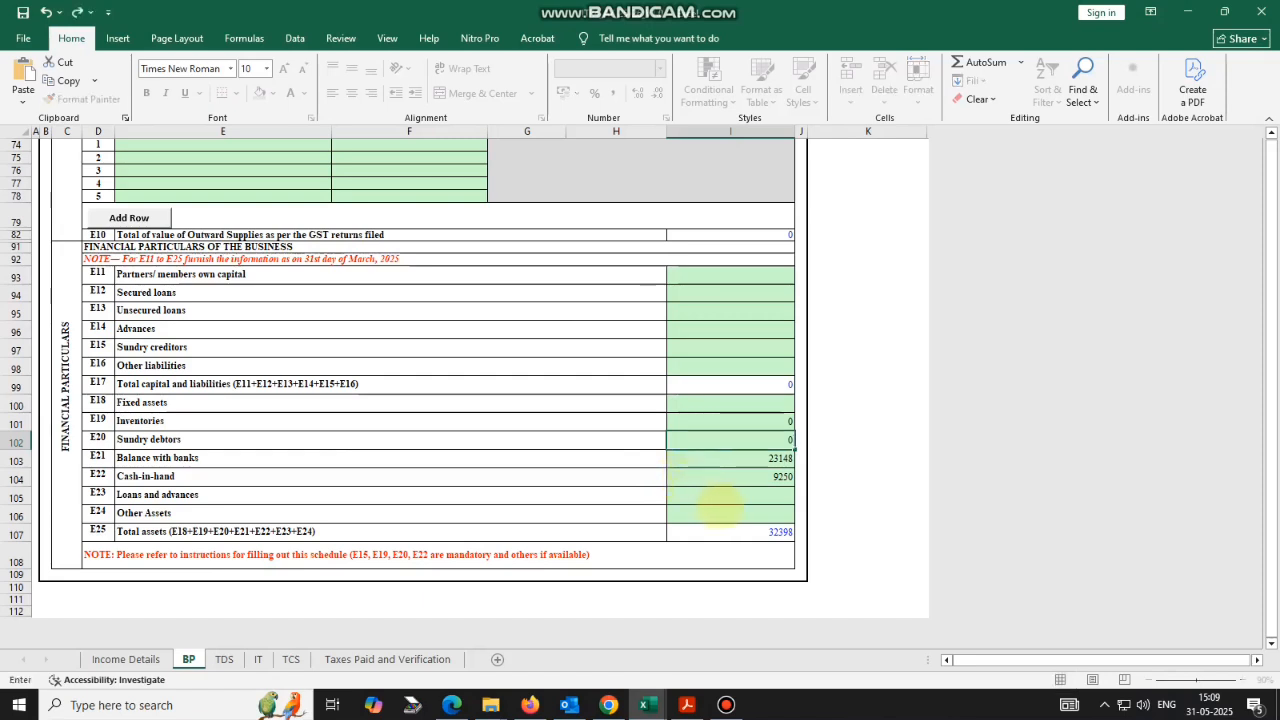
click(729, 499)
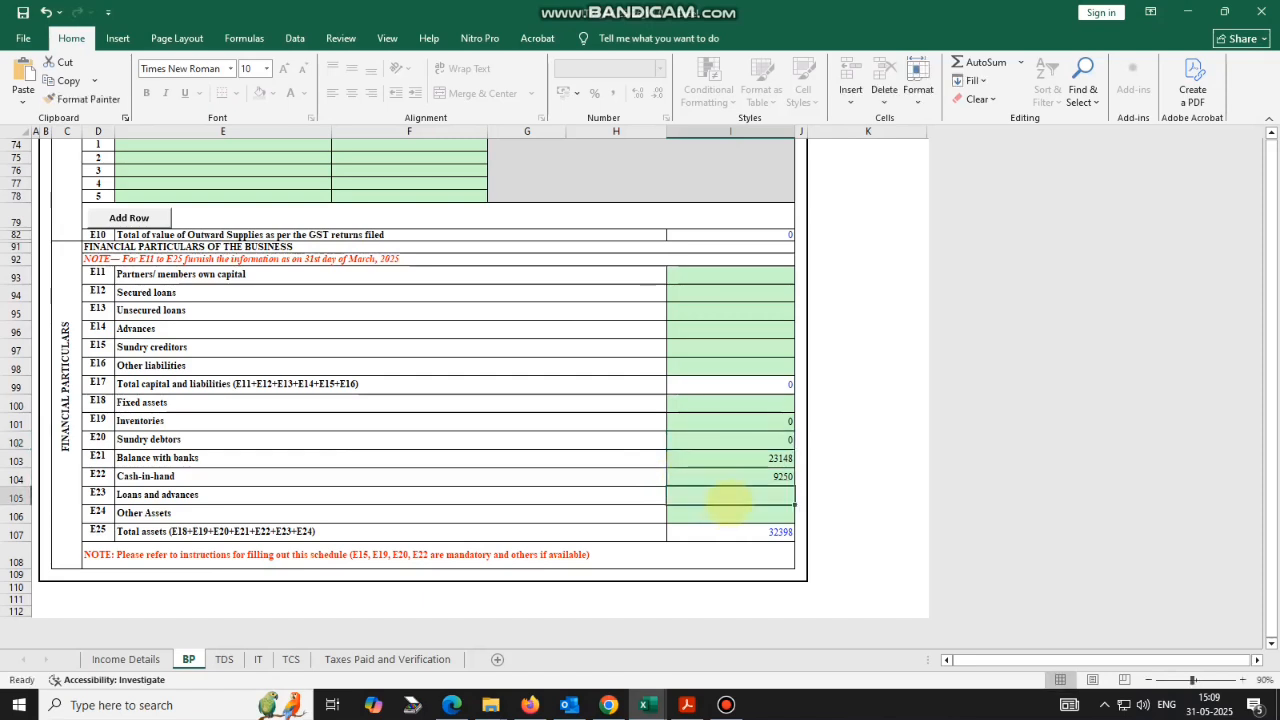
text(50)
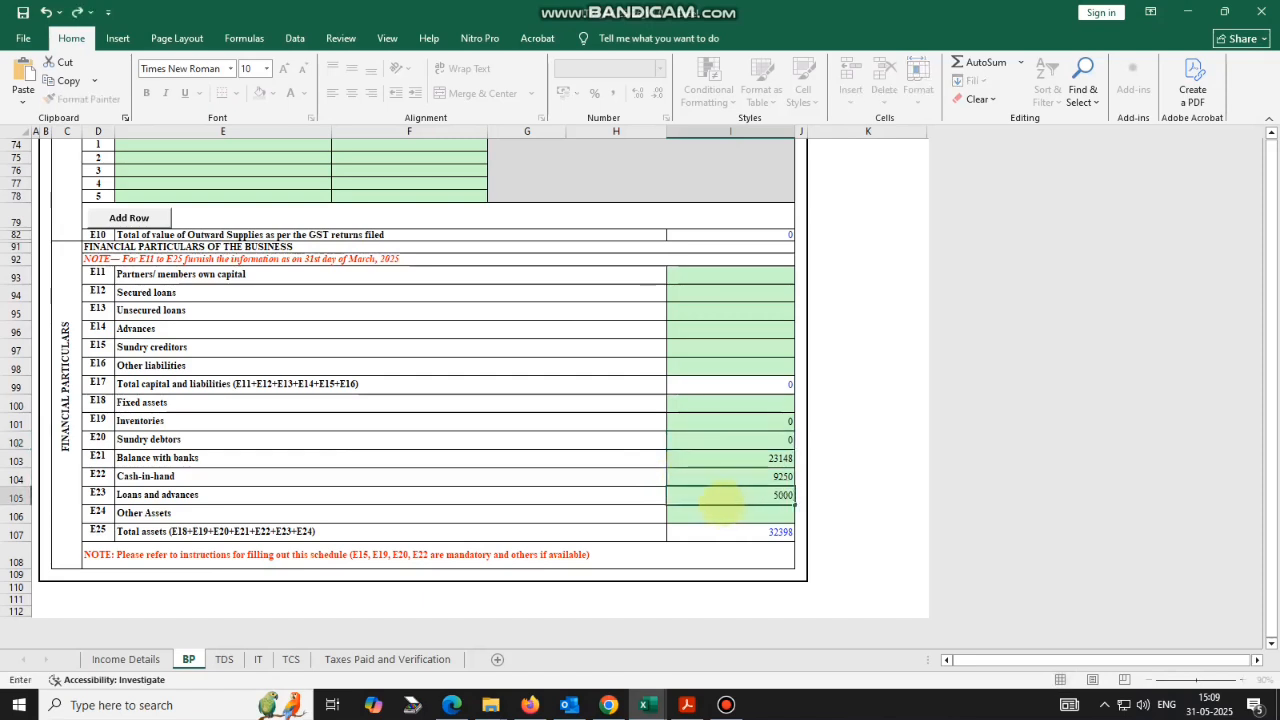
text(00)
key(Return)
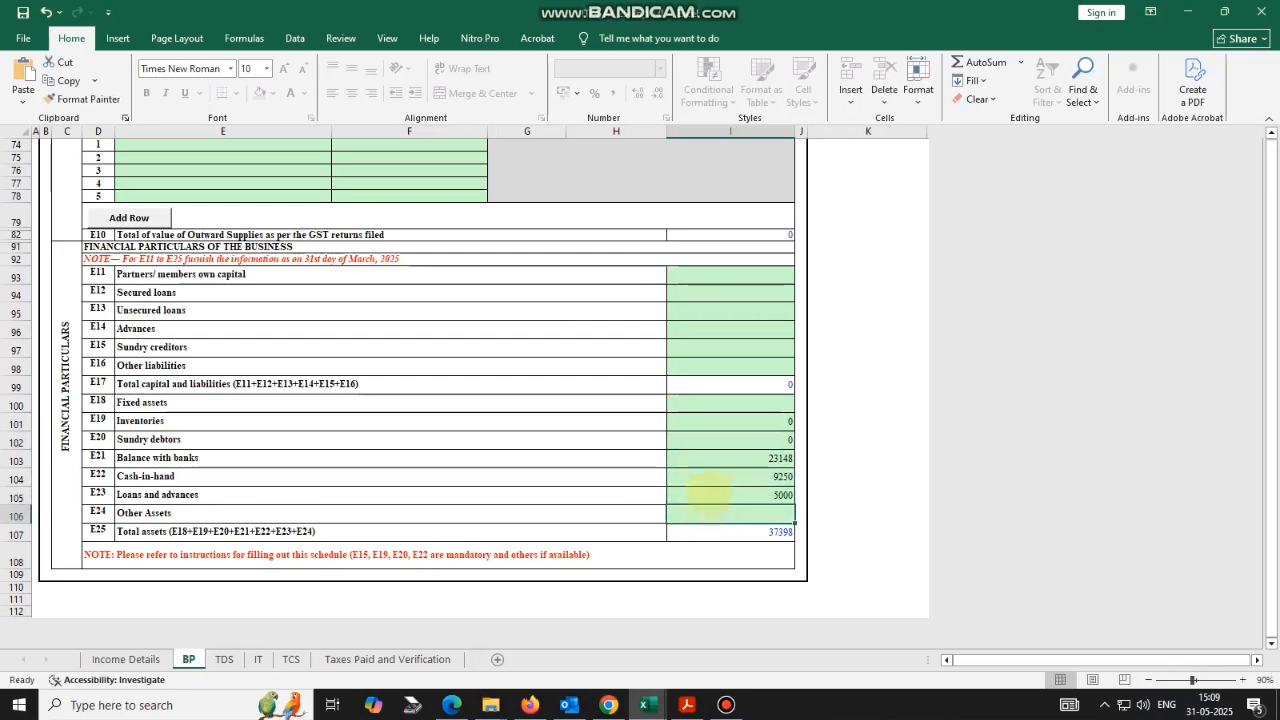
Set own capital to 37398 and acknowledge the 'Sheet BP is Ok' message.
click(703, 279)
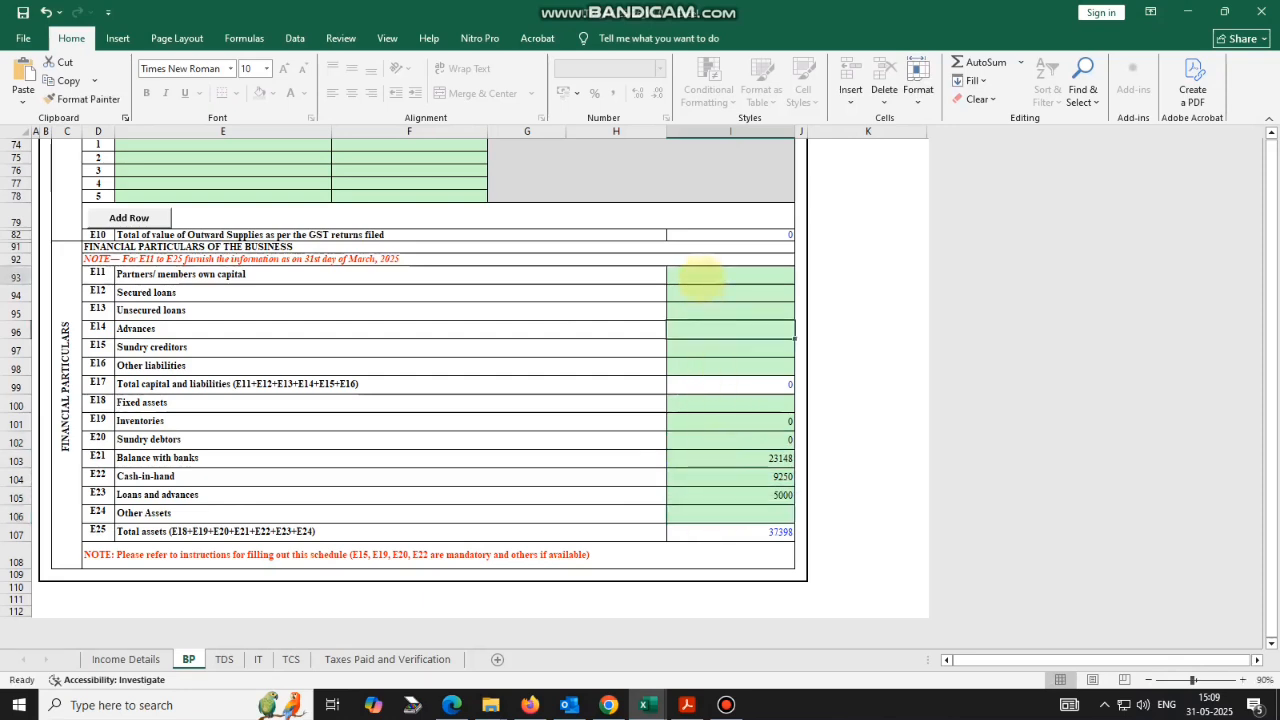
text(3)
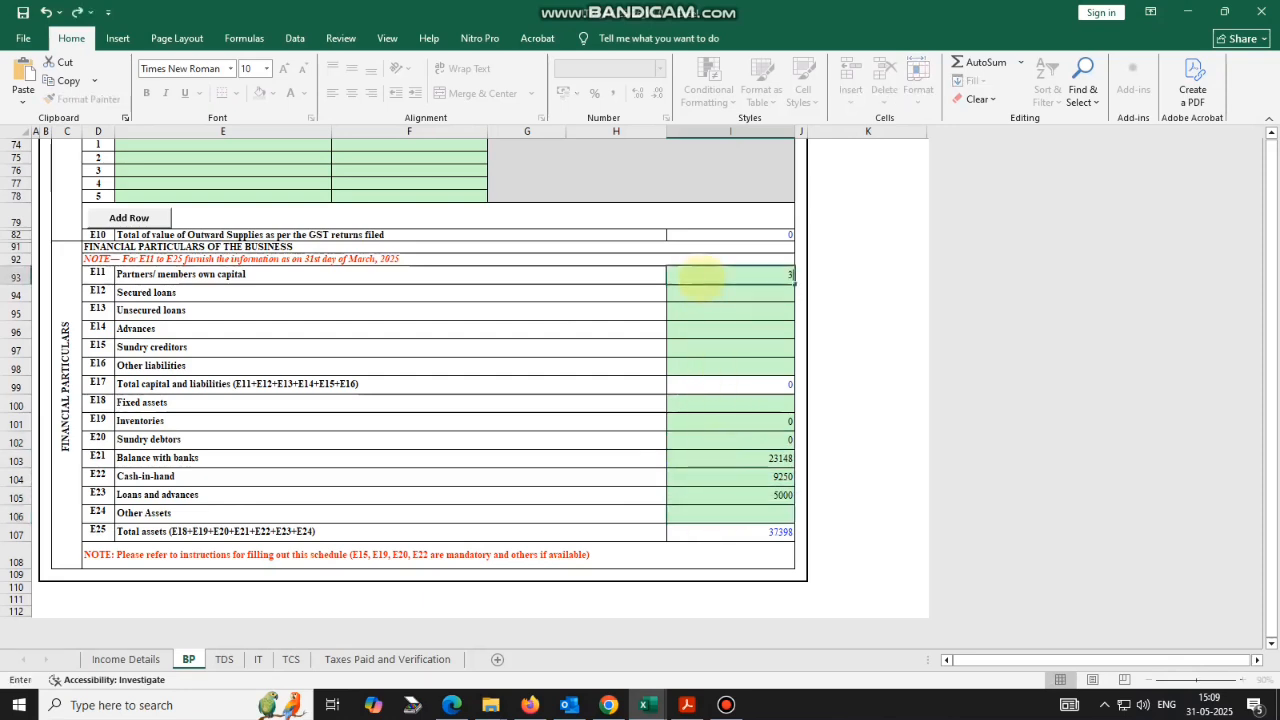
text(7398)
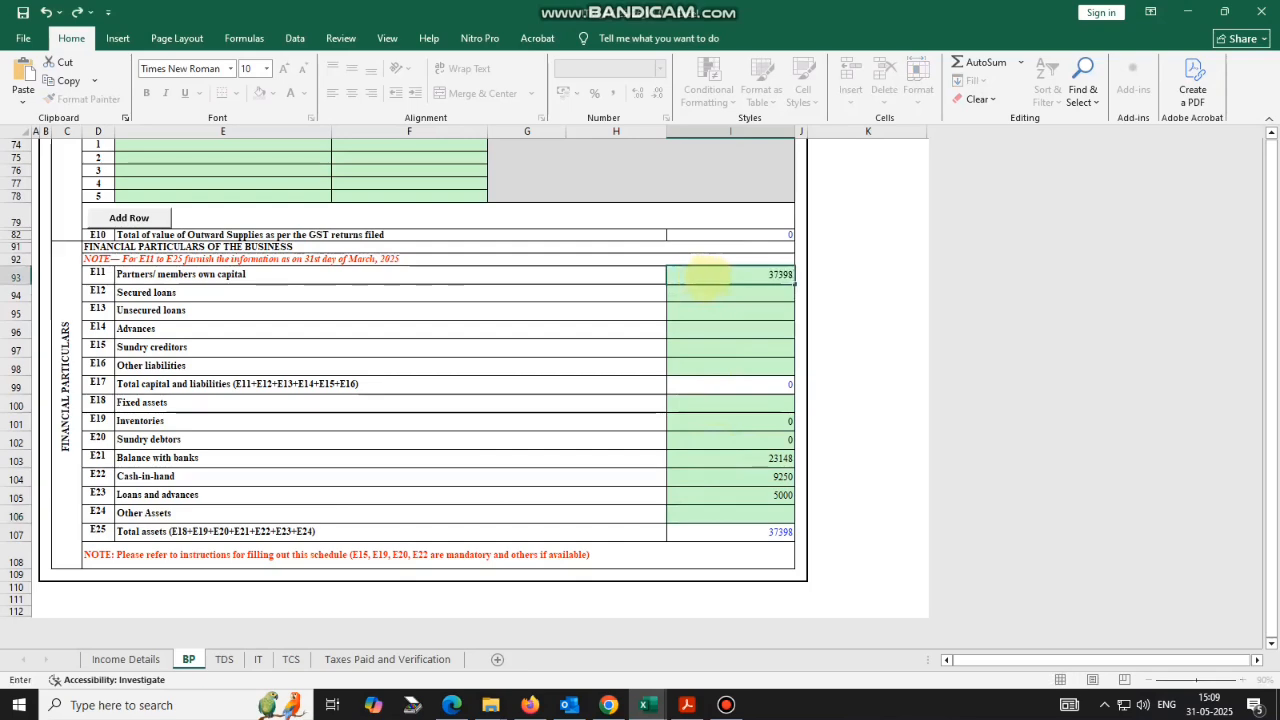
key(Return)
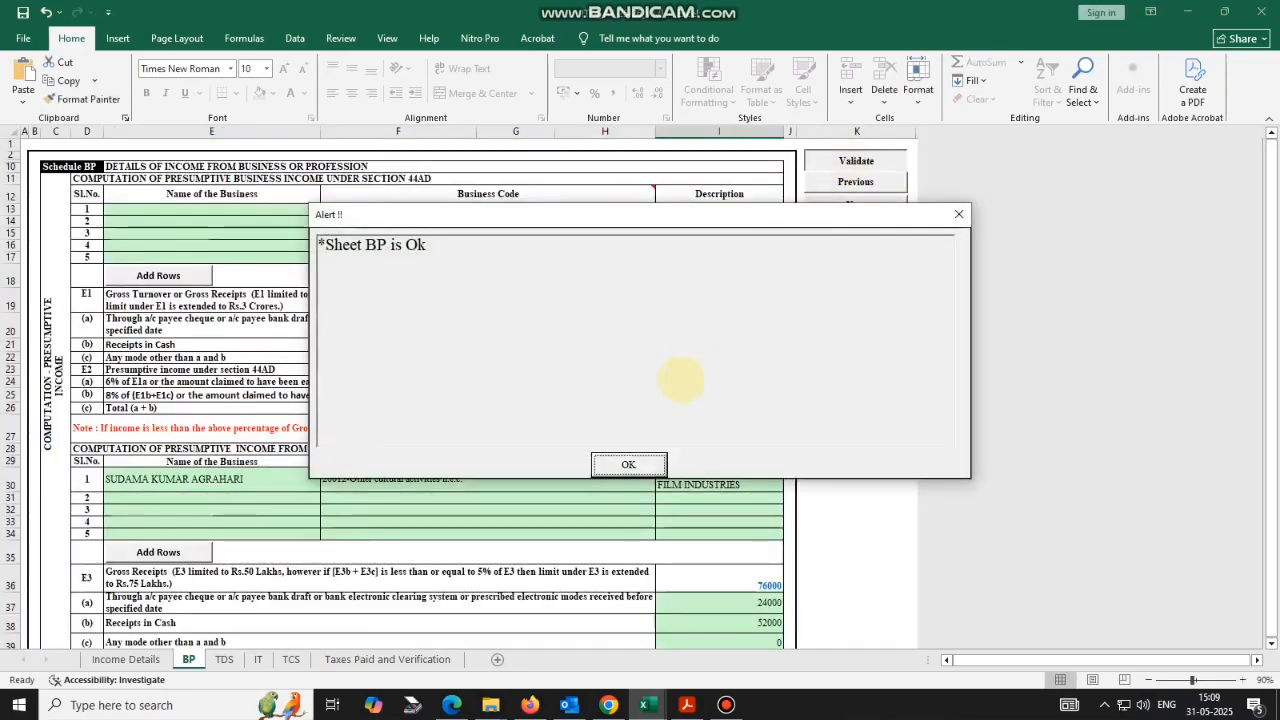
click(628, 464)
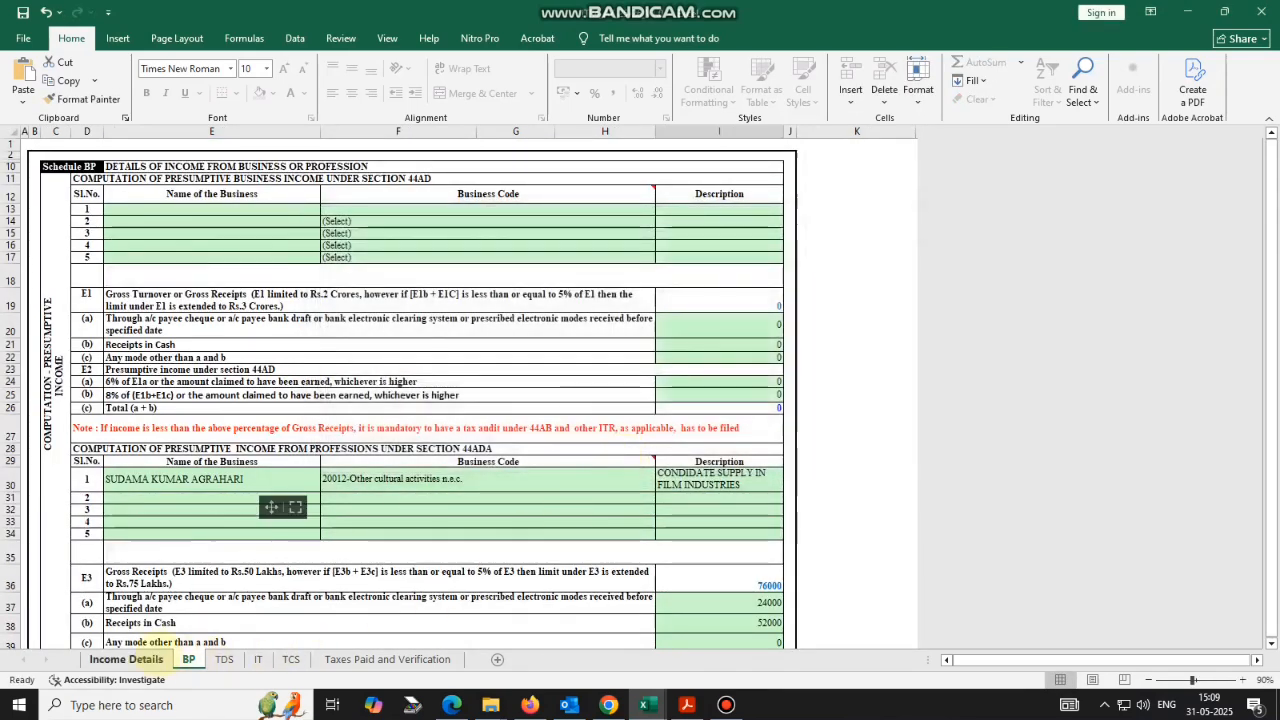
On Income Details, replace the premises/building/village name with pasted text under 50 characters.
click(140, 659)
scroll(840, 380, up, 8)
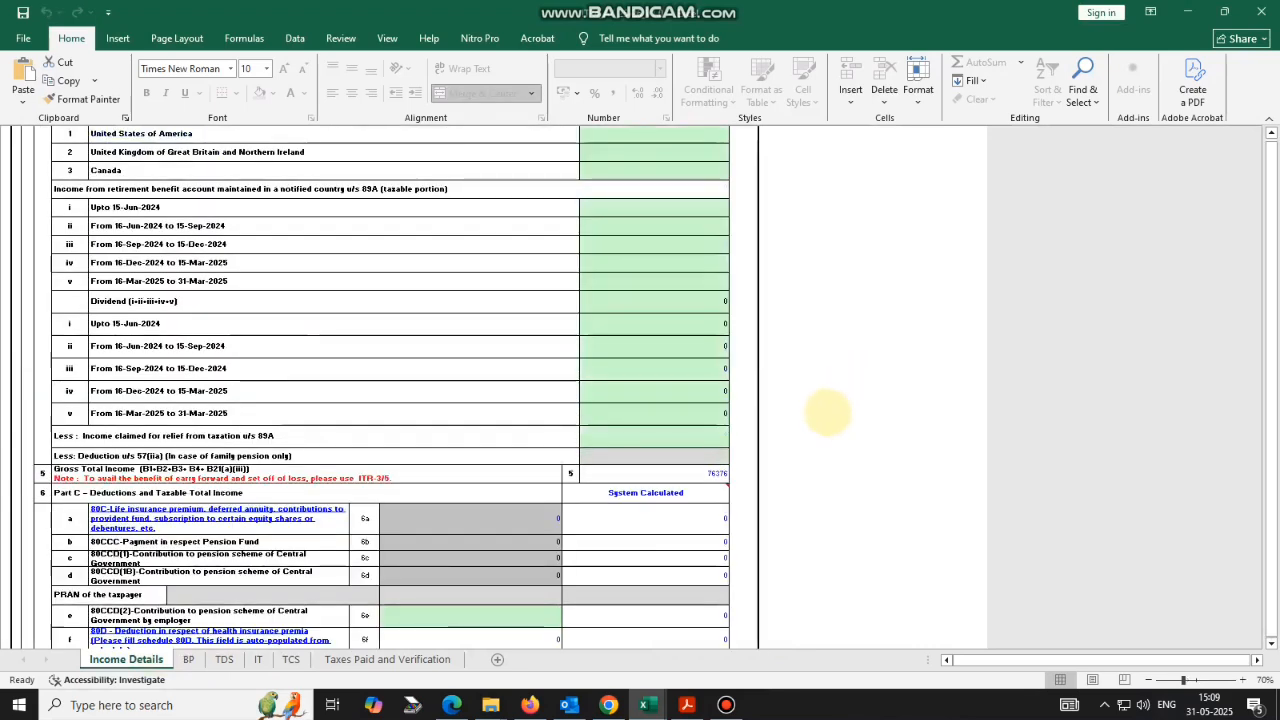
scroll(828, 412, down, 10)
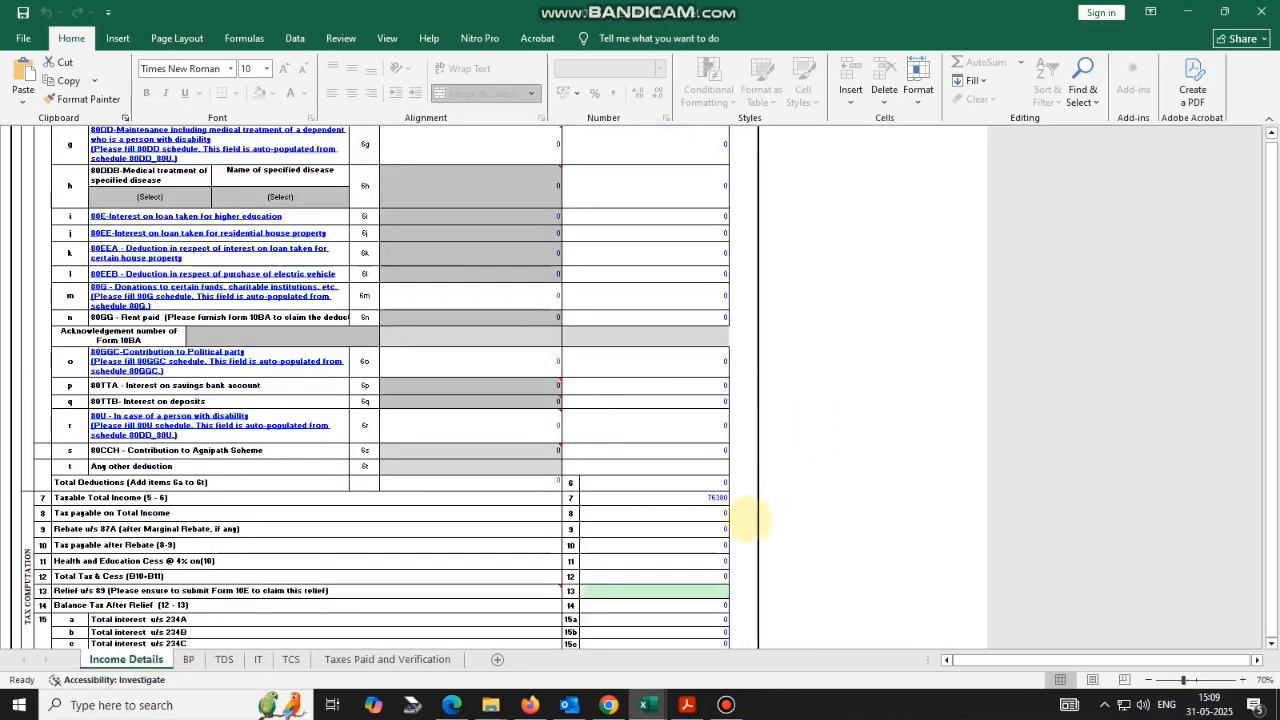
scroll(775, 443, up, 9)
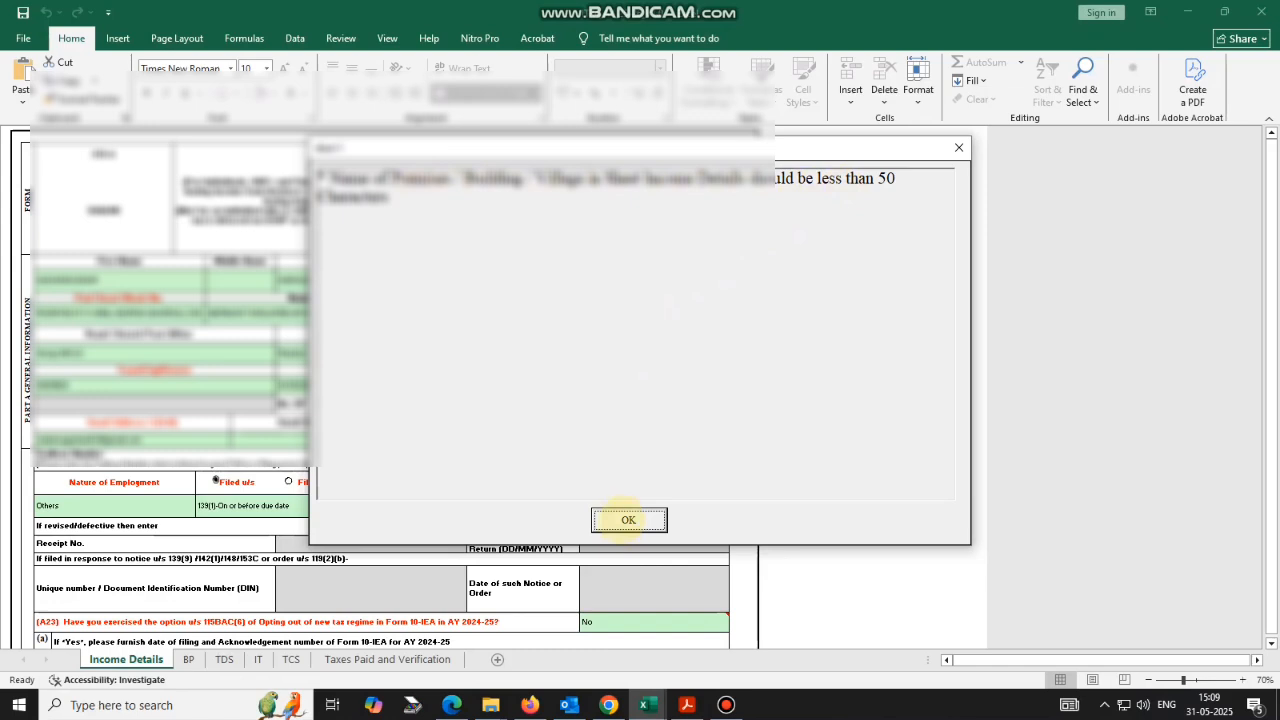
click(628, 519)
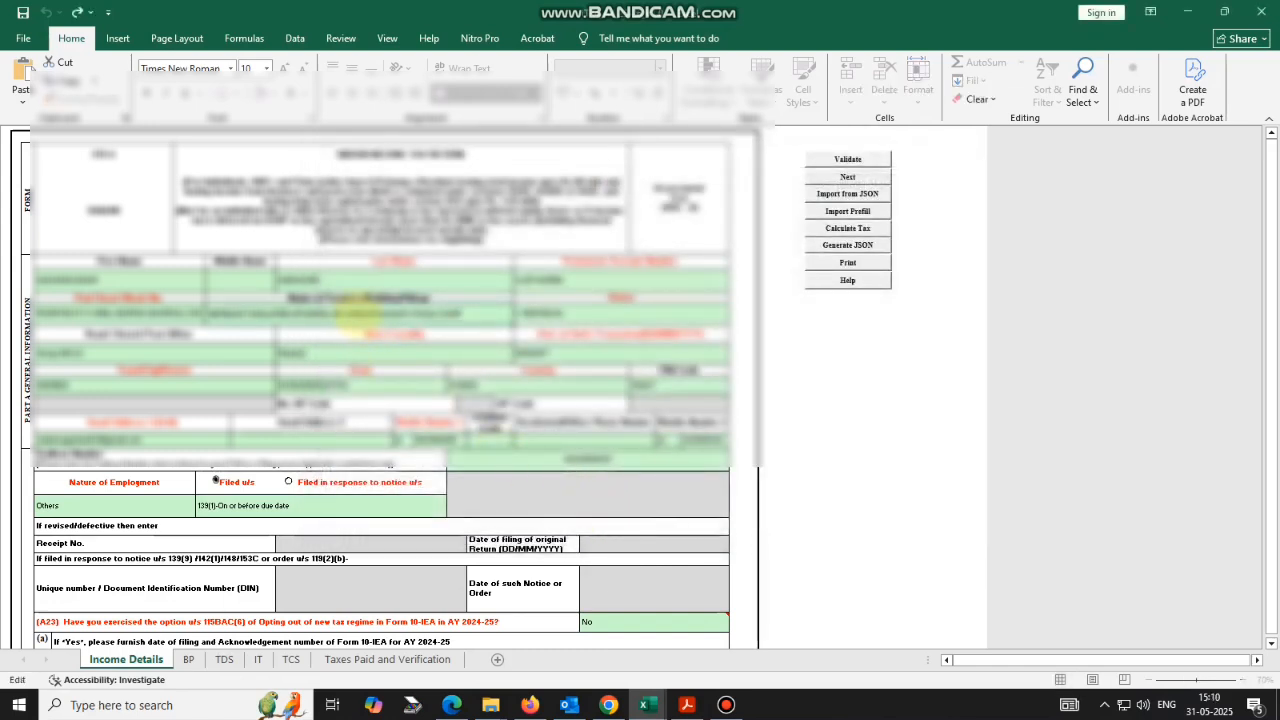
double_click(122, 397)
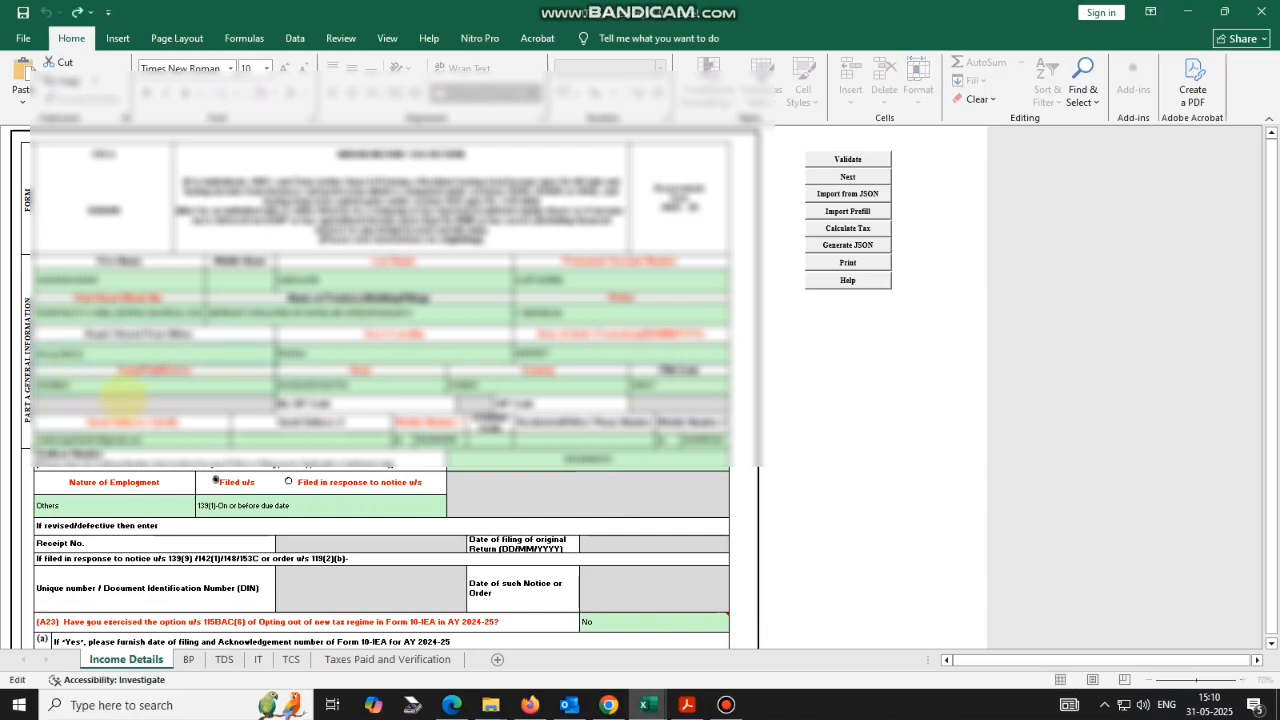
key(ctrl+v)
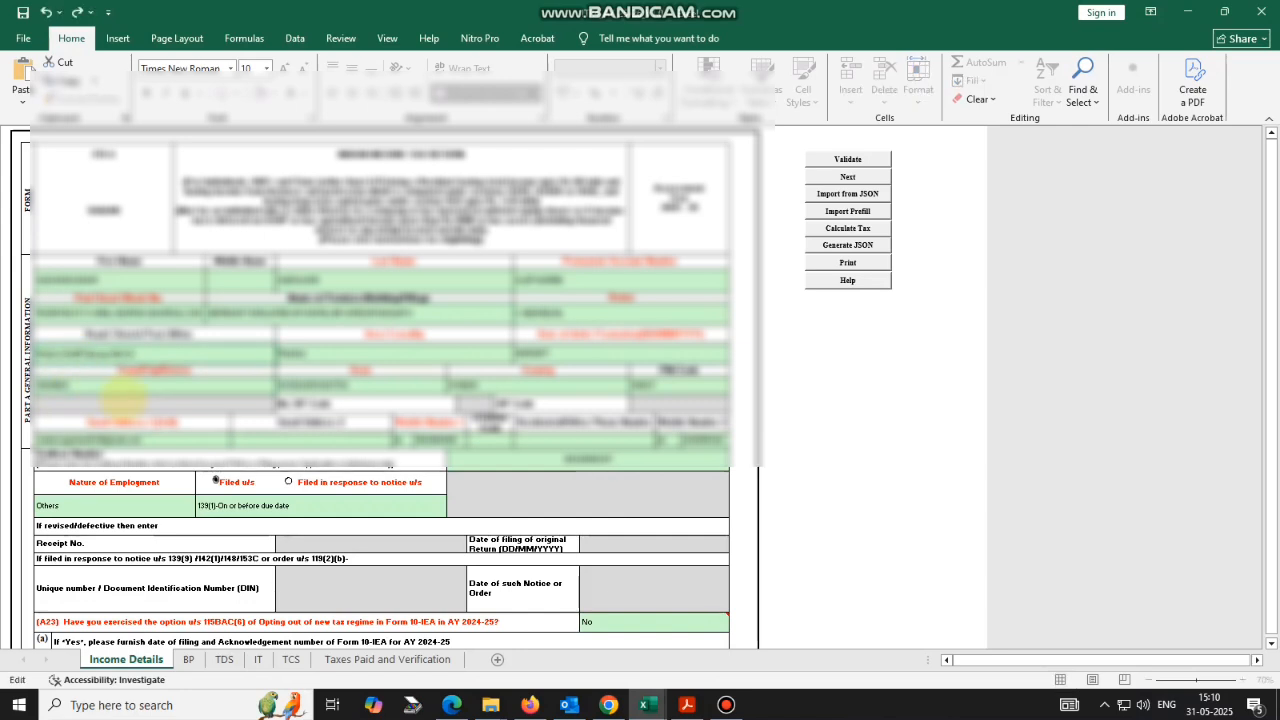
key(Return)
key(Return)
click(829, 371)
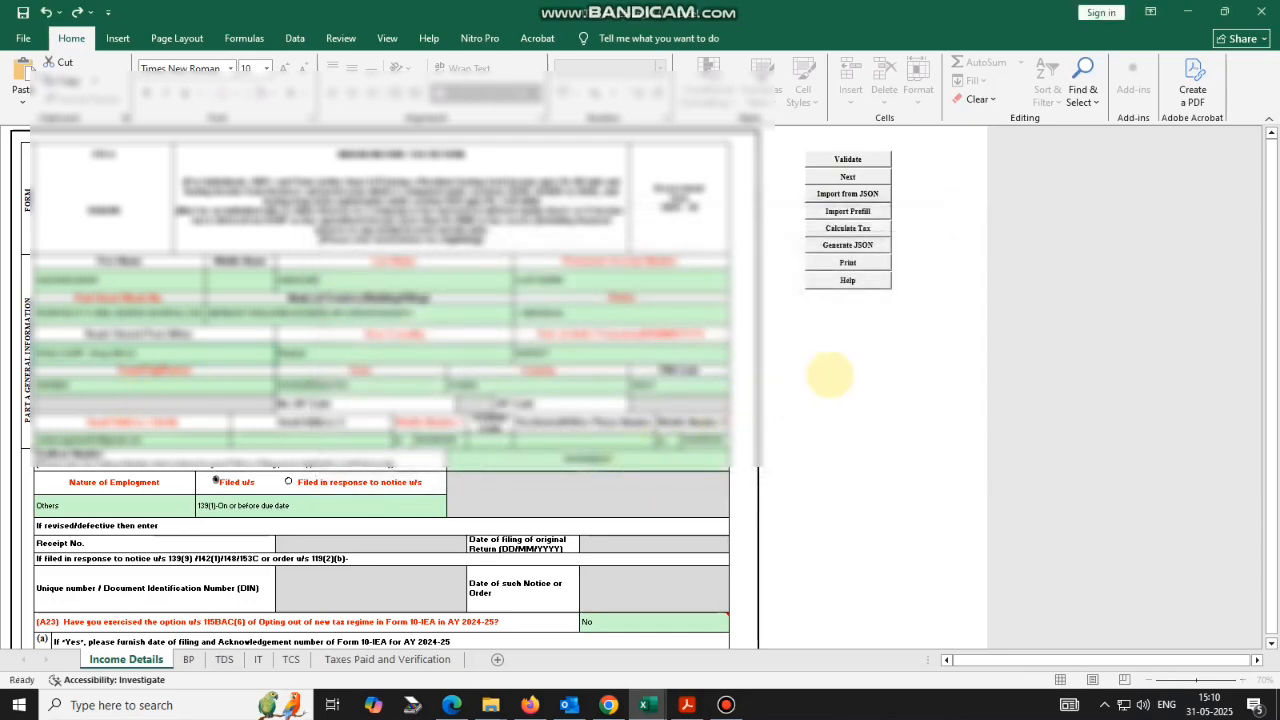
Validate the TDS sheet, dismissing the TAN reminder and the 'Sheet TDS is Ok' message.
click(224, 659)
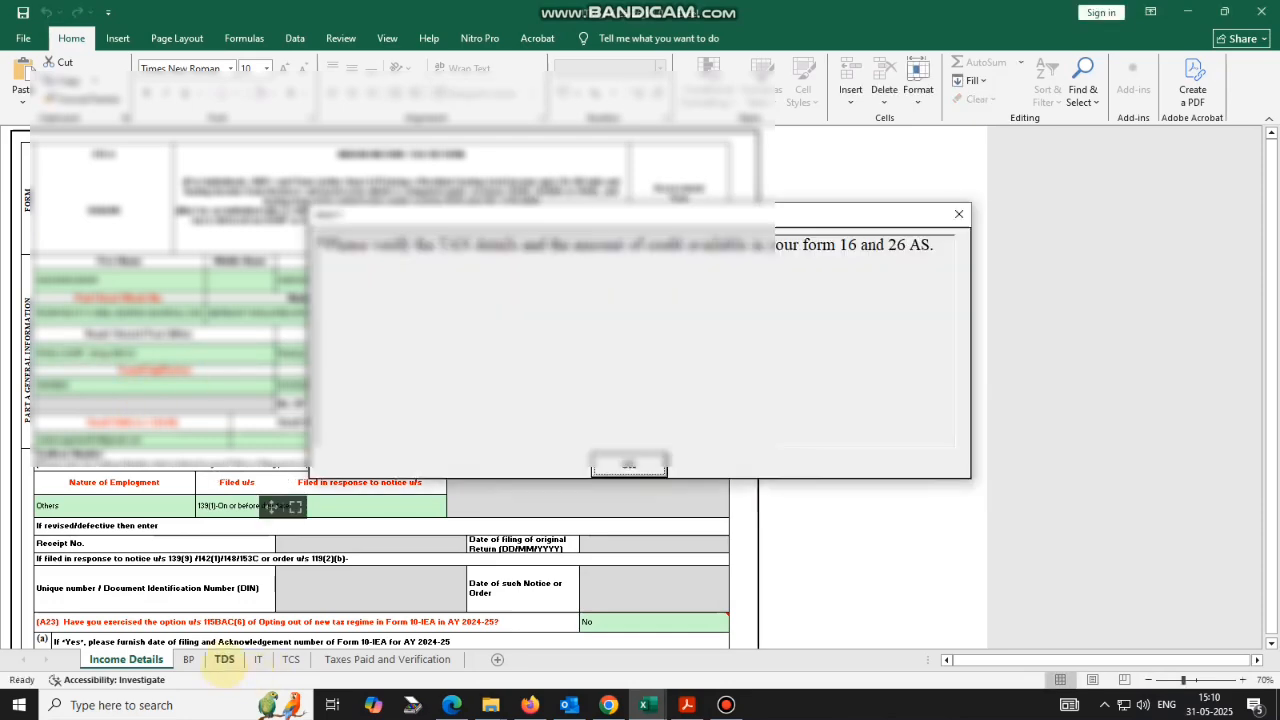
click(629, 463)
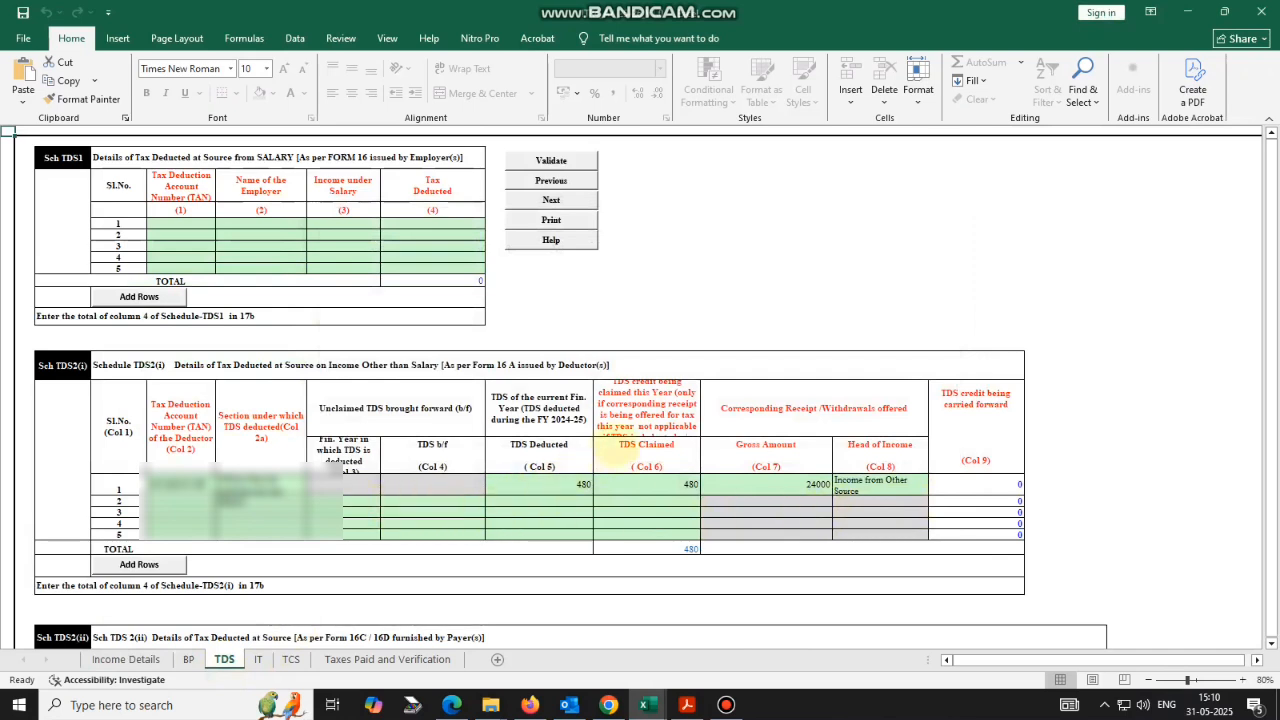
click(558, 158)
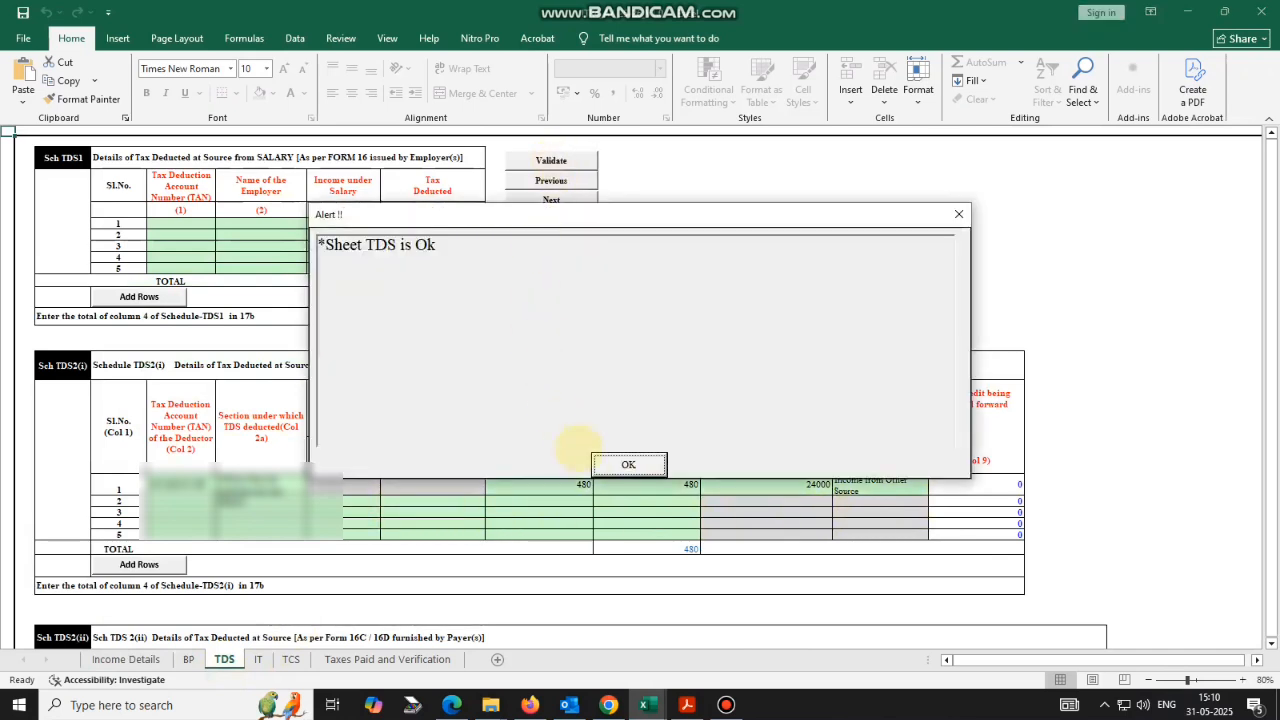
click(628, 464)
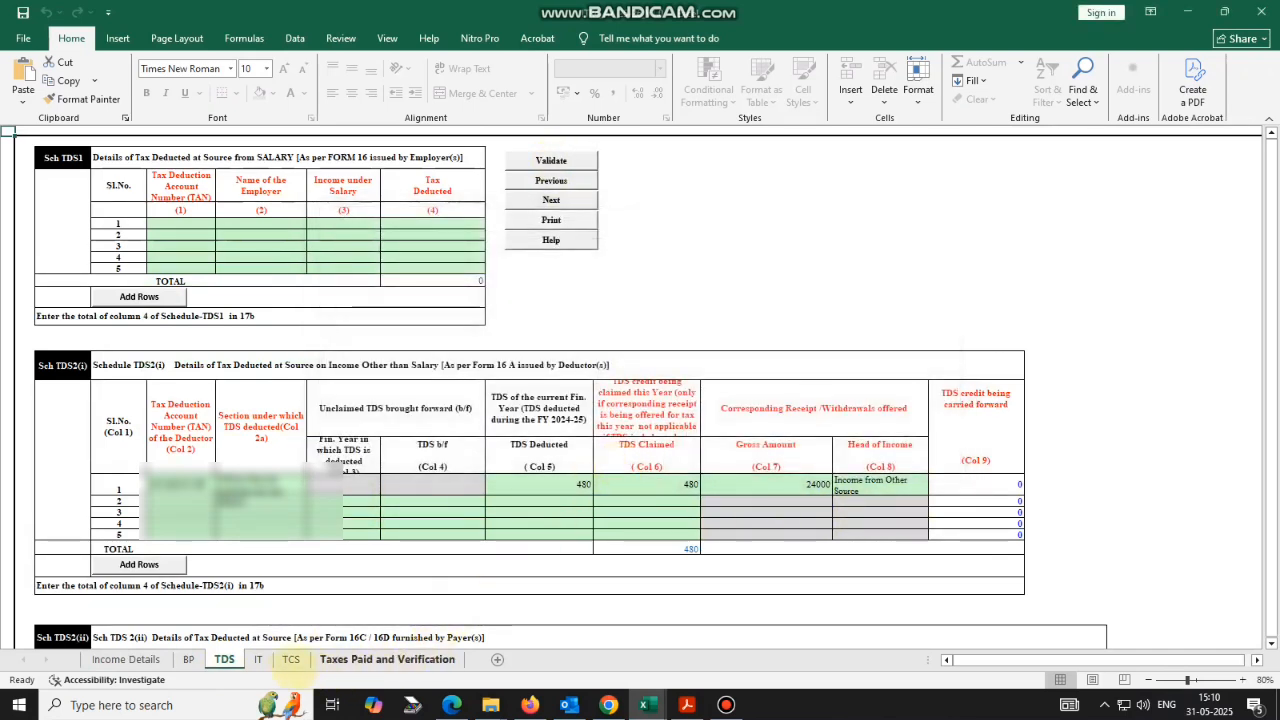
Validate the IT sheet, dismissing the tax payment reminder and the 'Sheet IT is Ok' message.
click(257, 660)
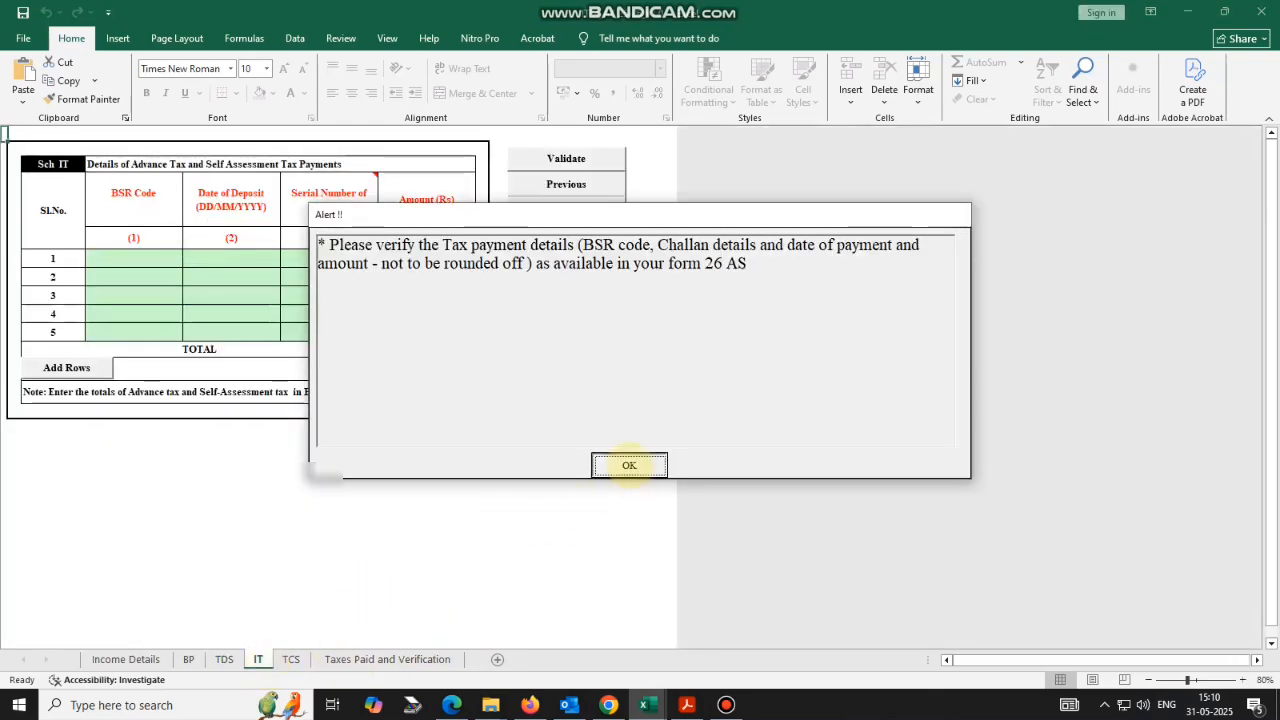
click(628, 463)
click(459, 506)
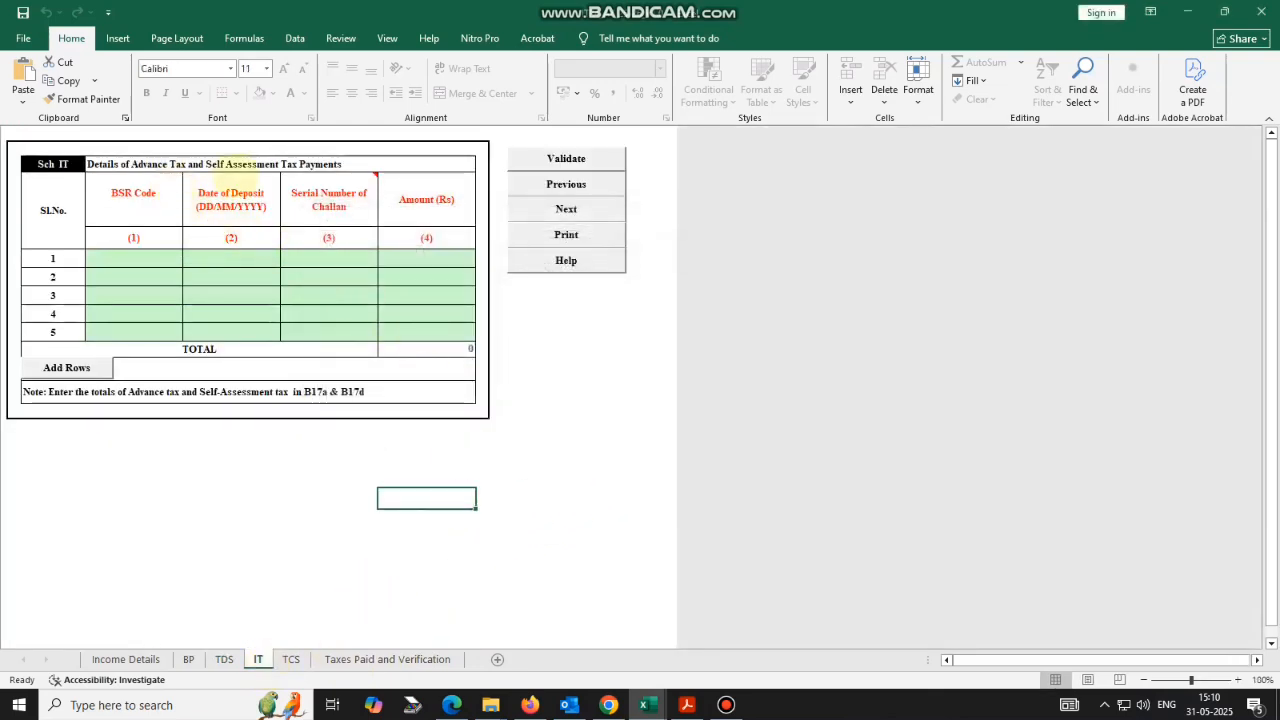
click(552, 158)
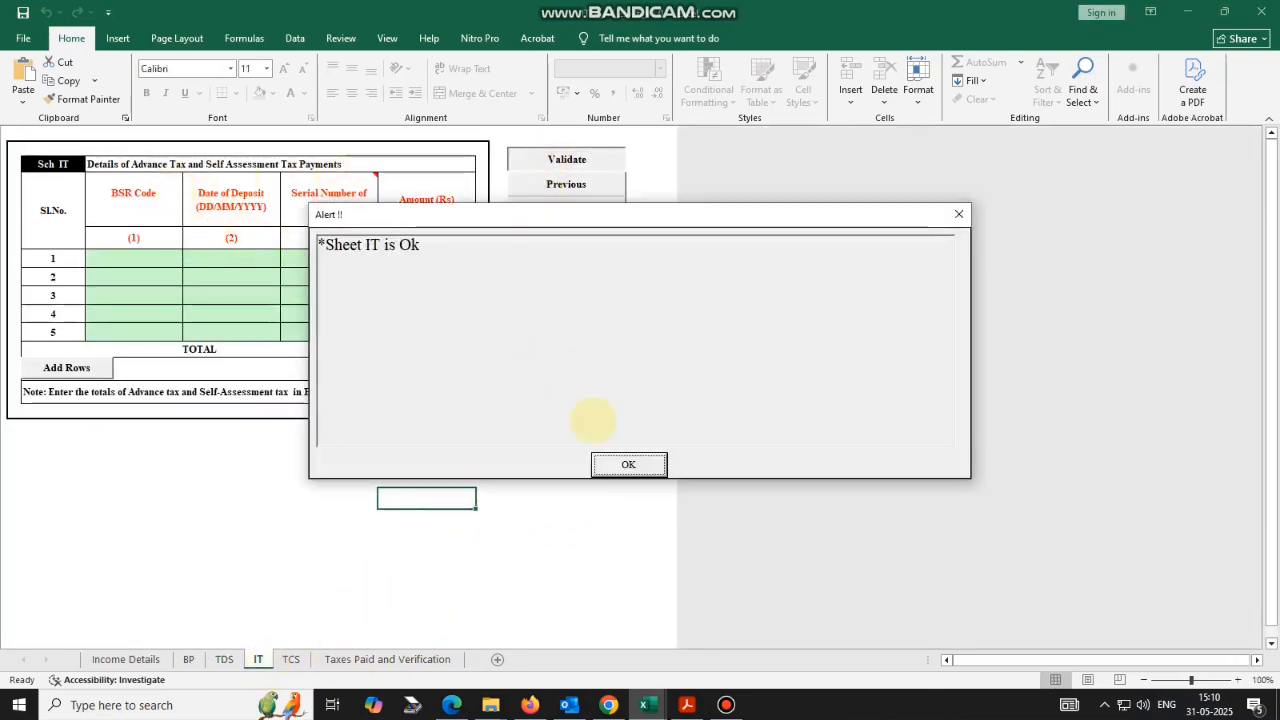
click(626, 464)
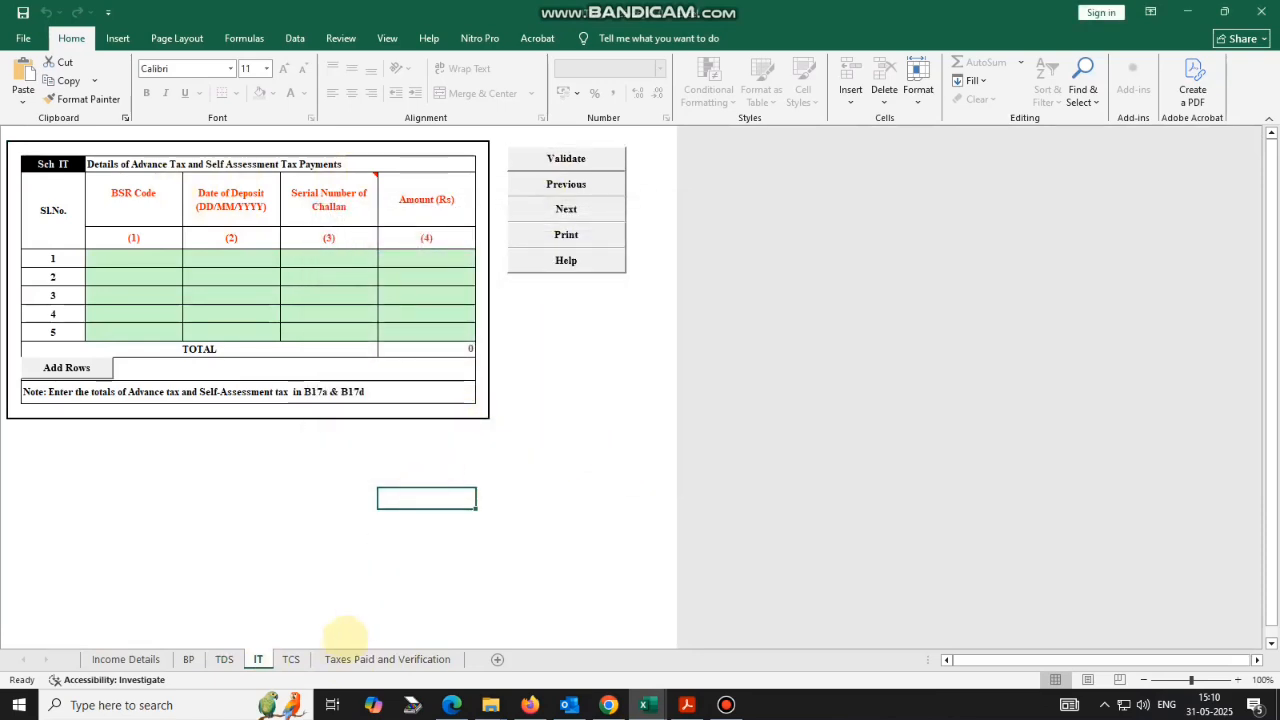
Validate the TCS sheet, then go to the Taxes Paid and Verification sheet.
click(291, 659)
click(614, 465)
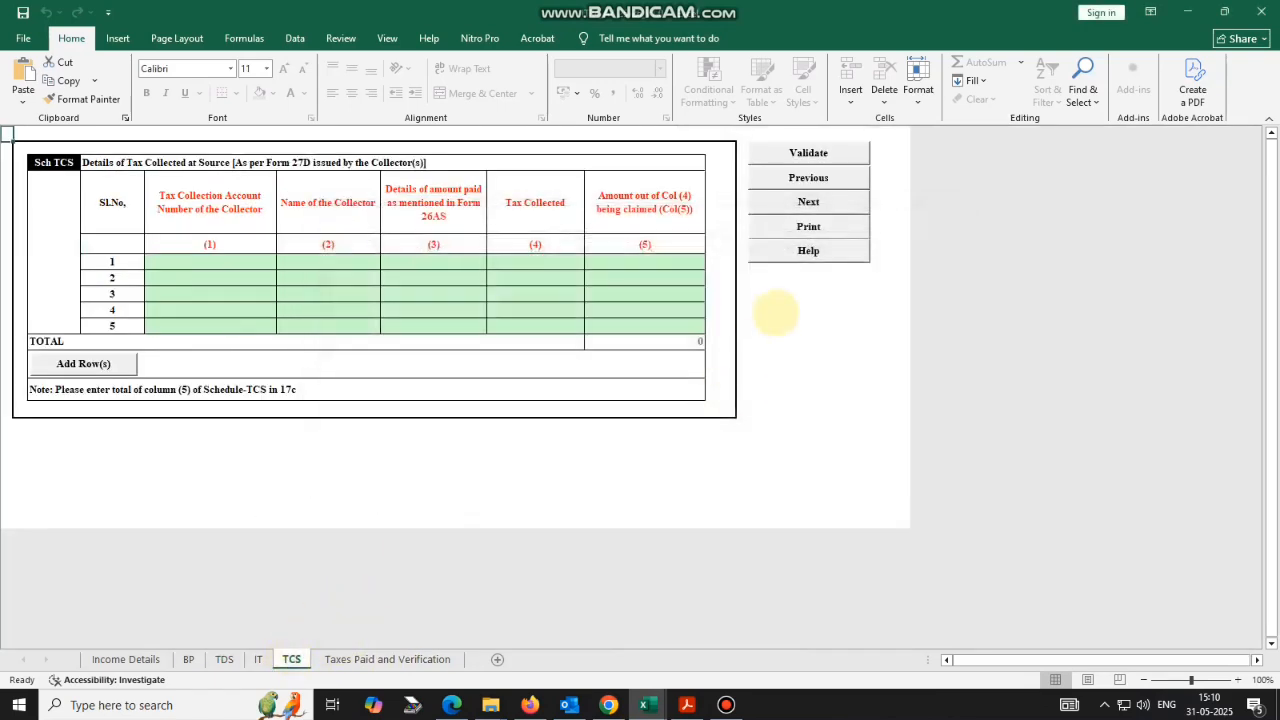
click(808, 152)
click(604, 464)
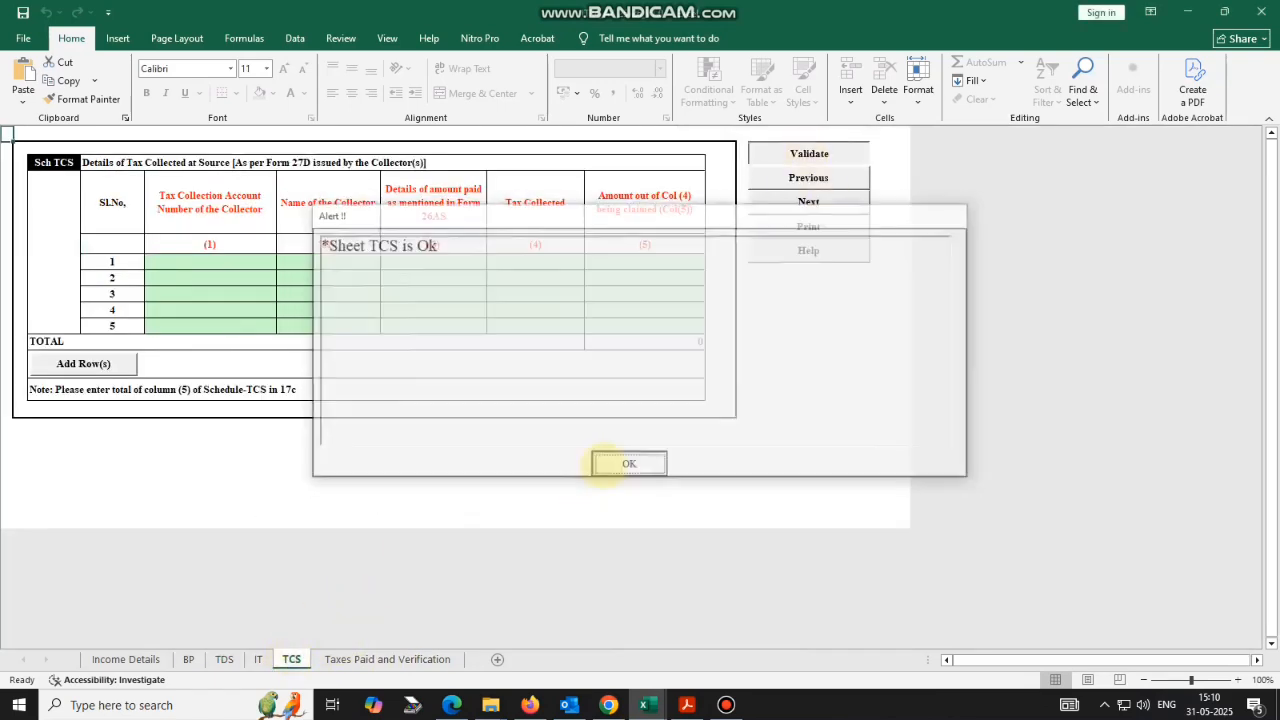
click(387, 659)
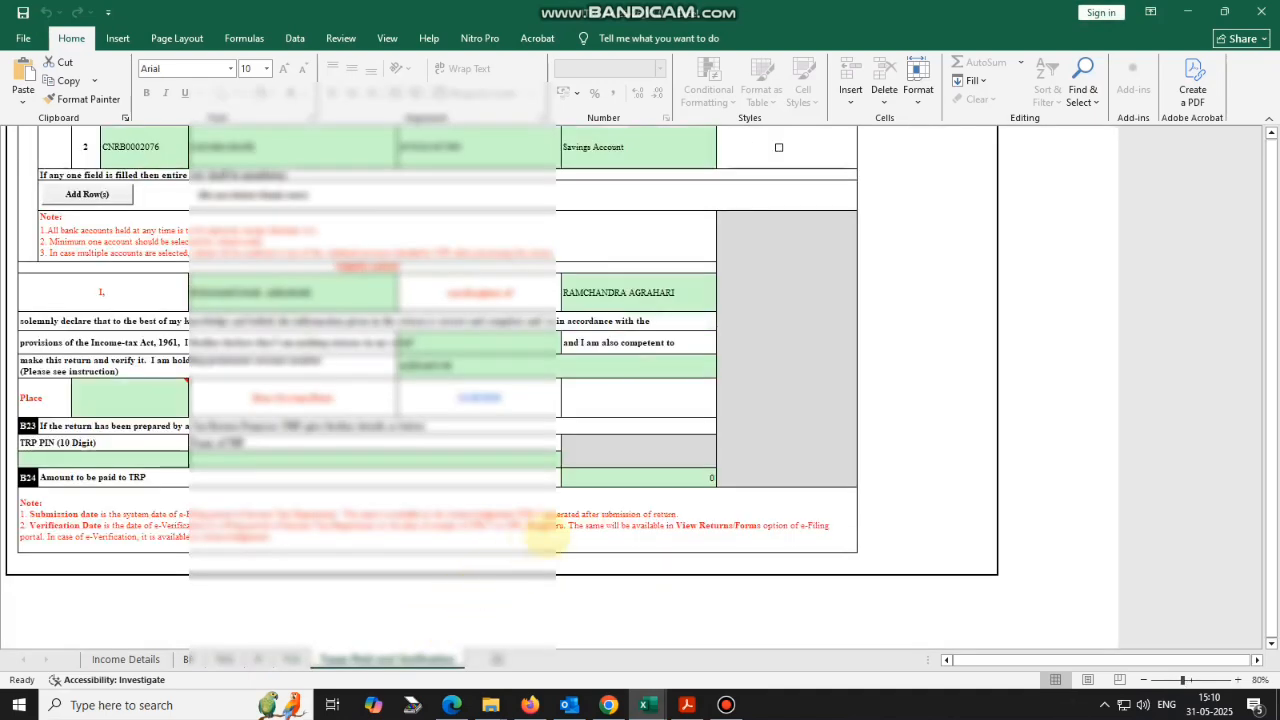
Enter 'mum' as the verification Place and validate the Taxes Paid and Verification sheet.
scroll(820, 430, up, 10)
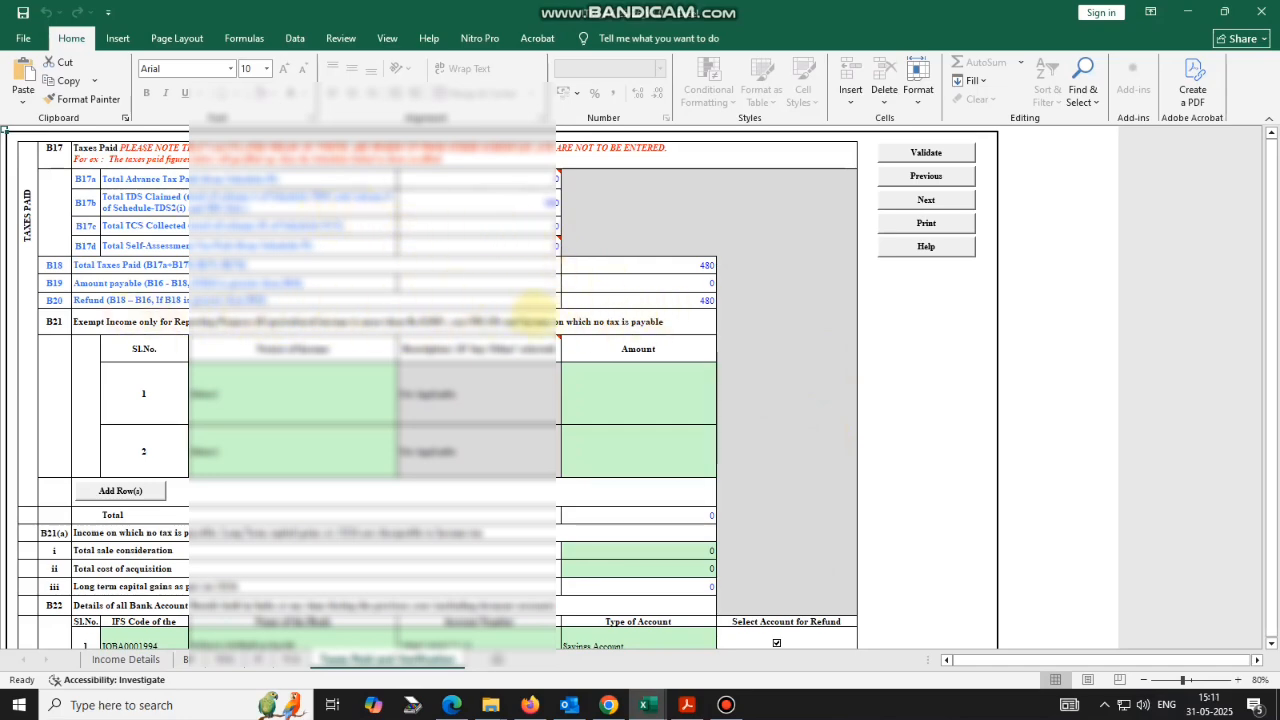
scroll(600, 410, down, 5)
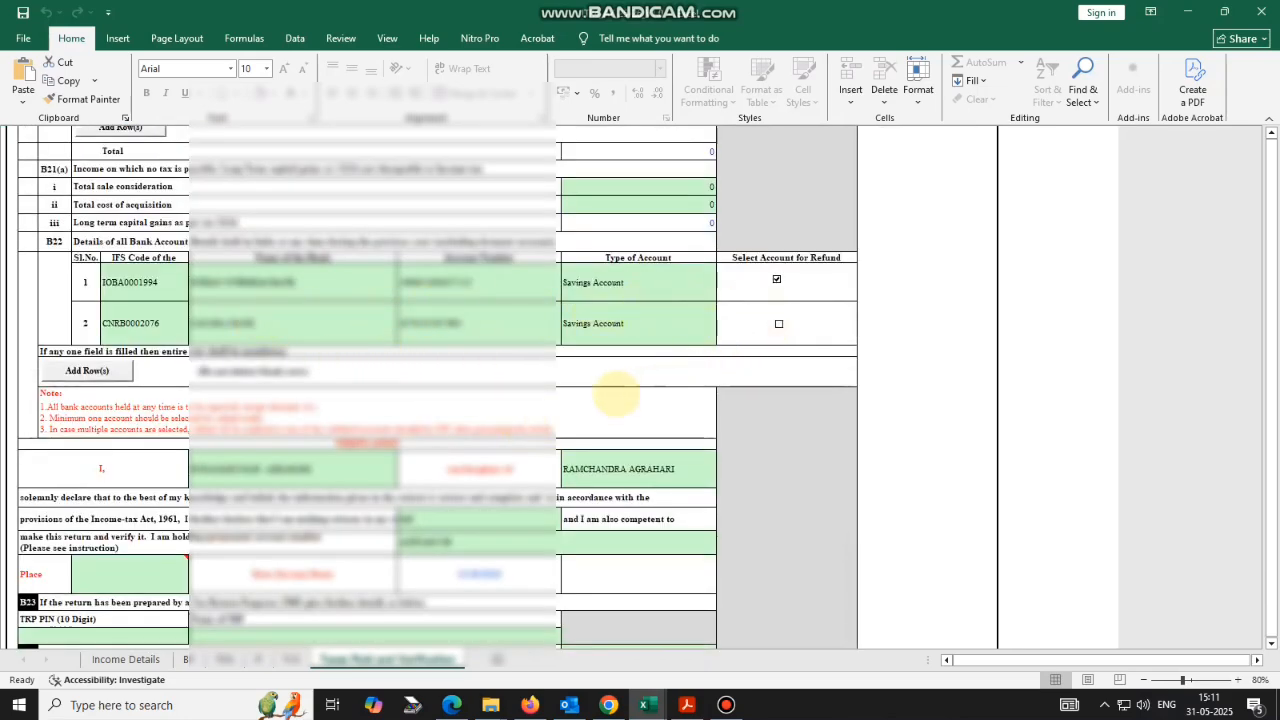
scroll(615, 395, down, 1)
scroll(590, 408, down, 1)
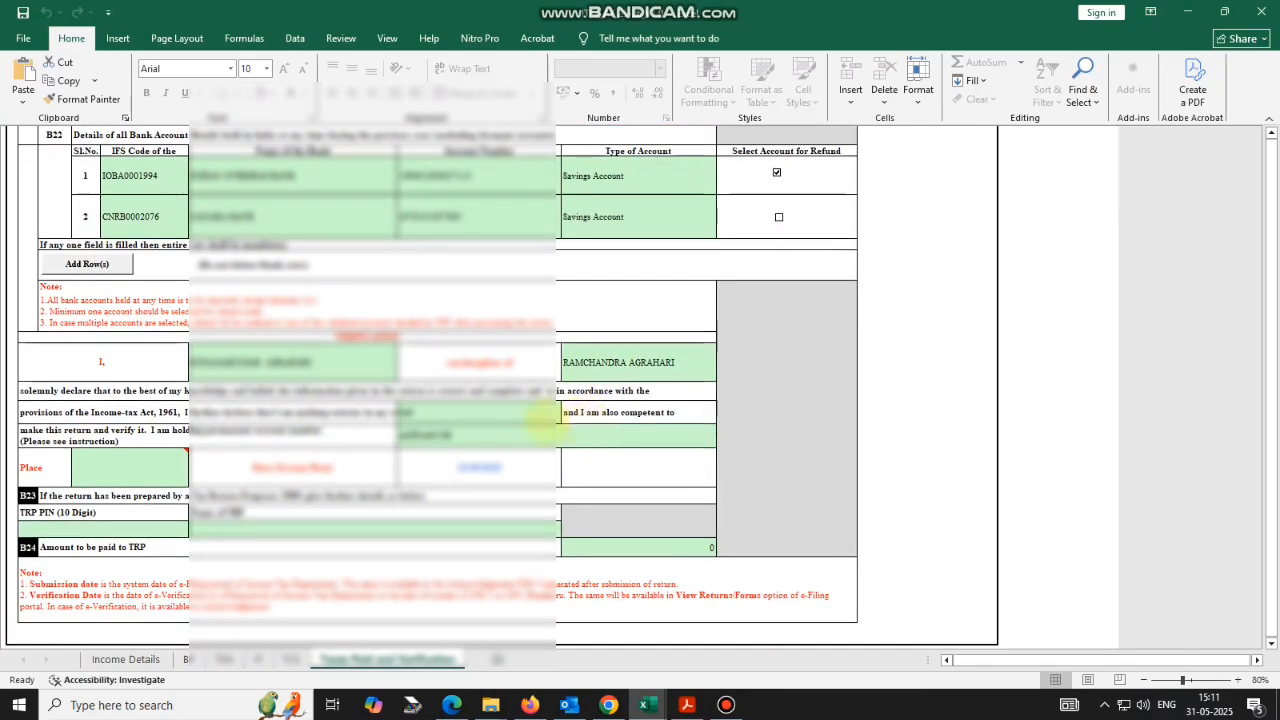
scroll(500, 435, down, 1)
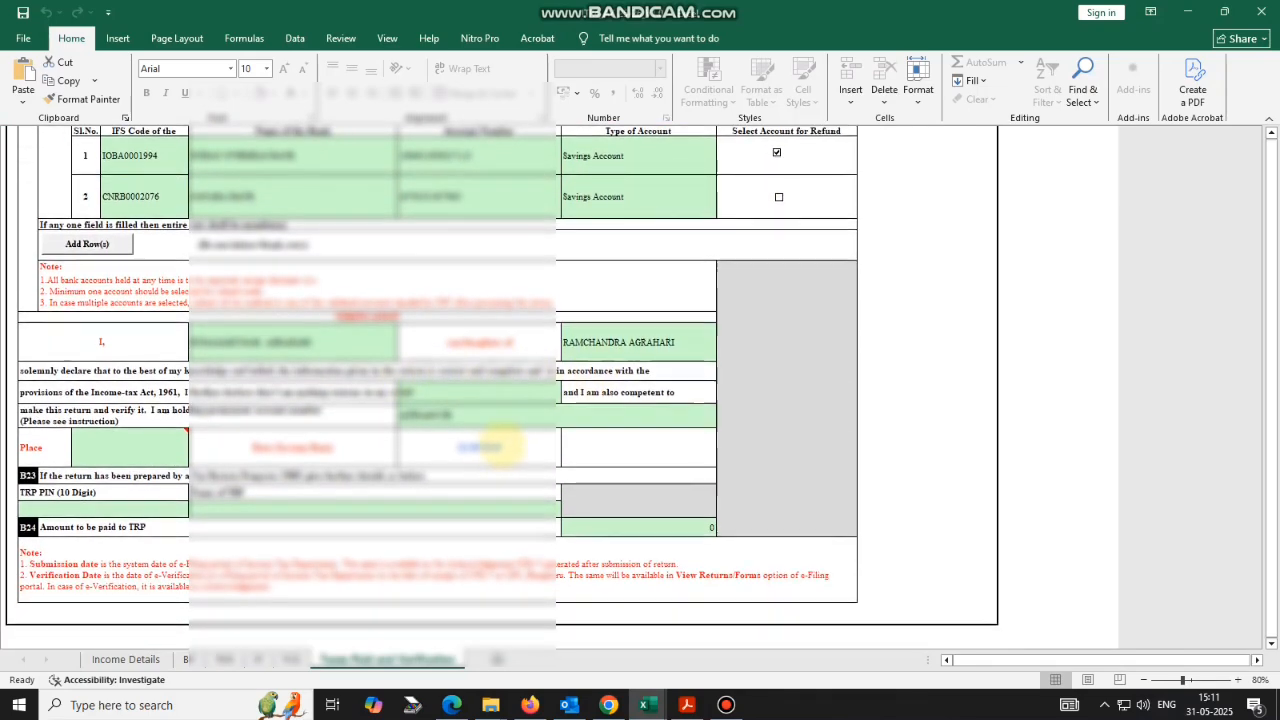
double_click(158, 447)
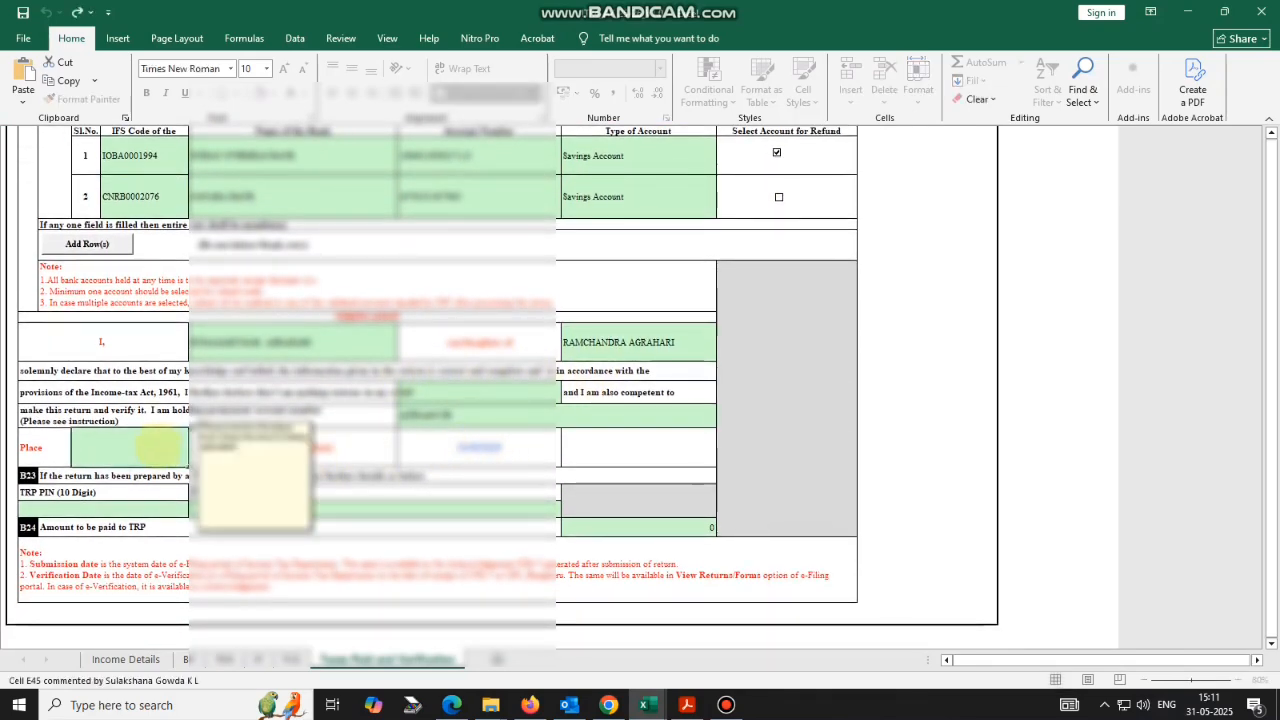
text(mum)
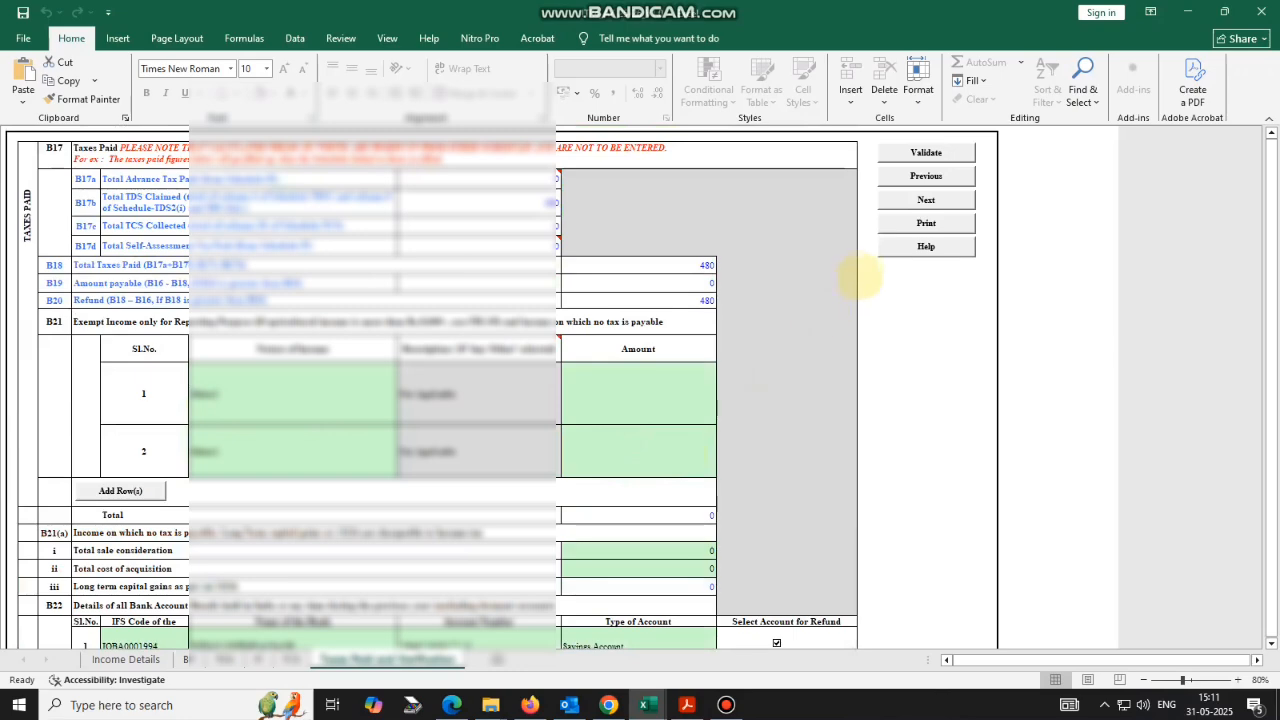
click(926, 152)
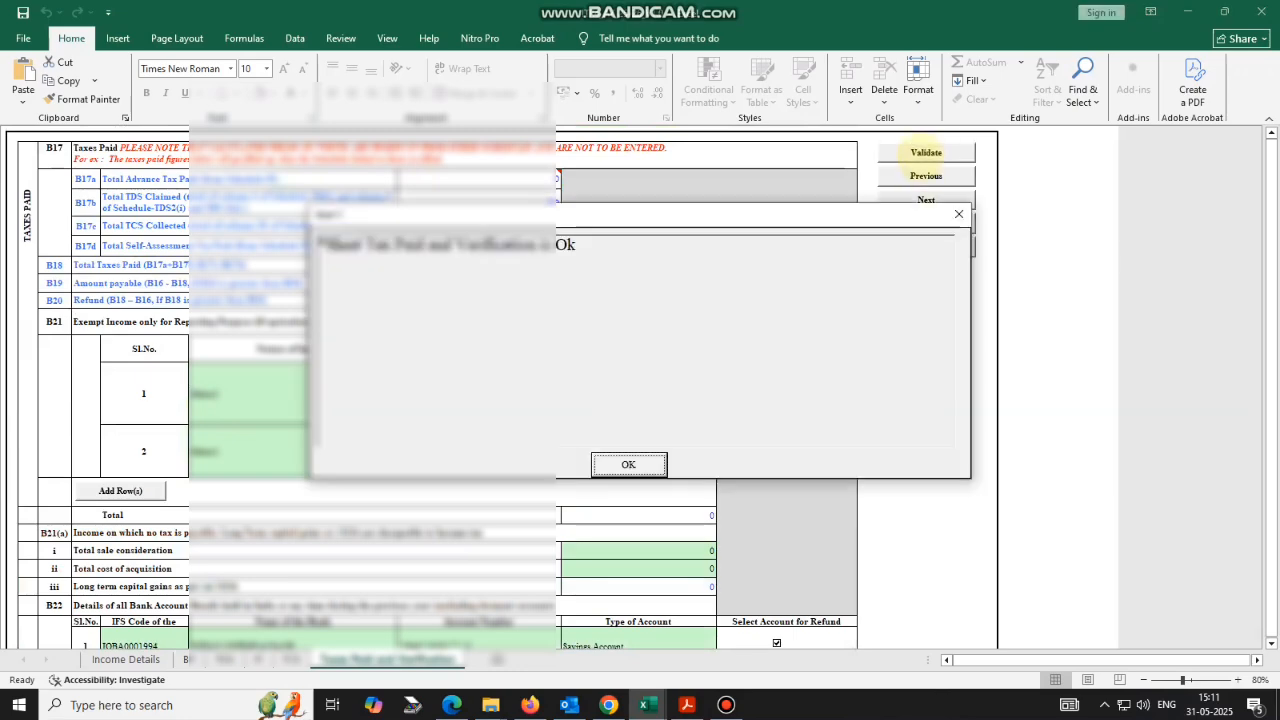
click(628, 464)
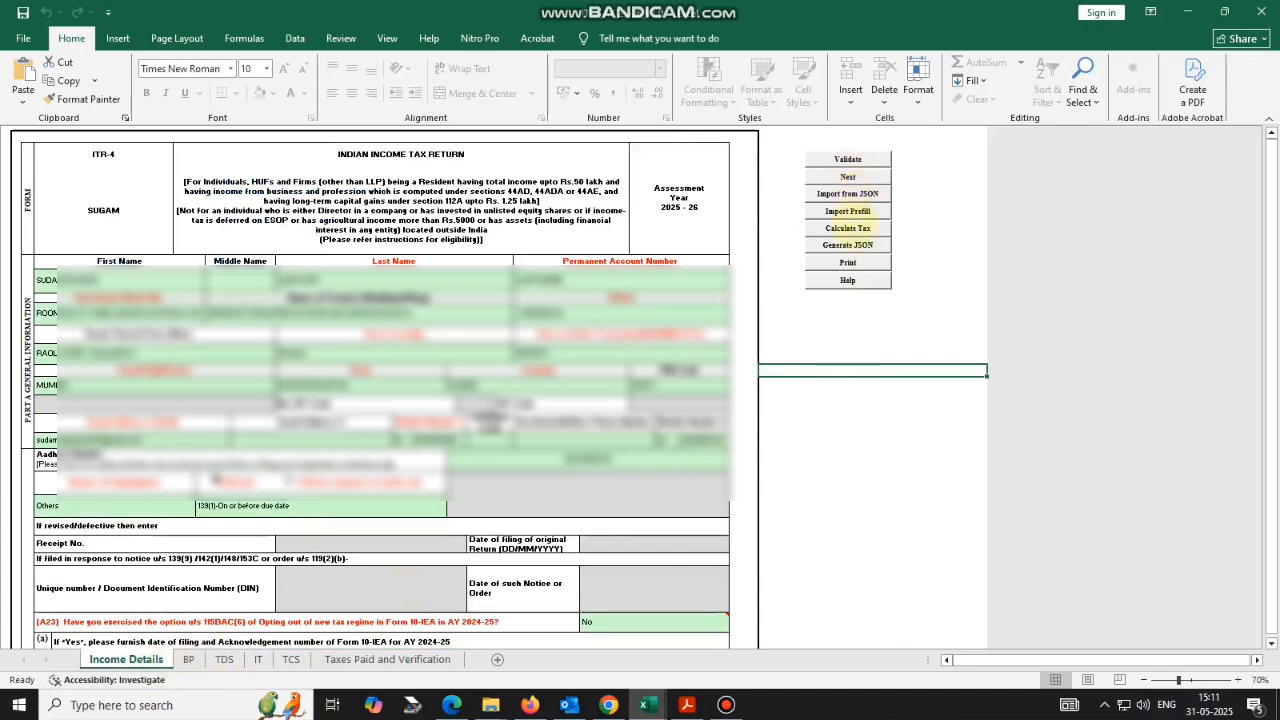
click(862, 211)
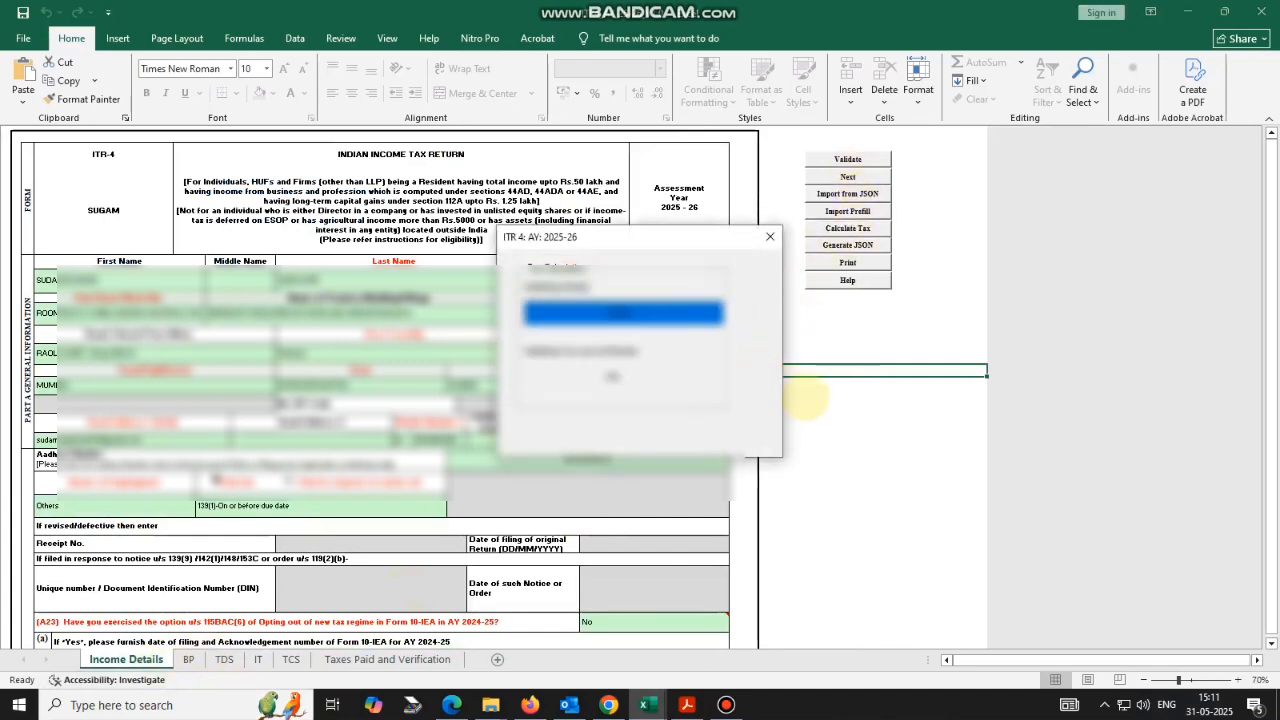
click(806, 402)
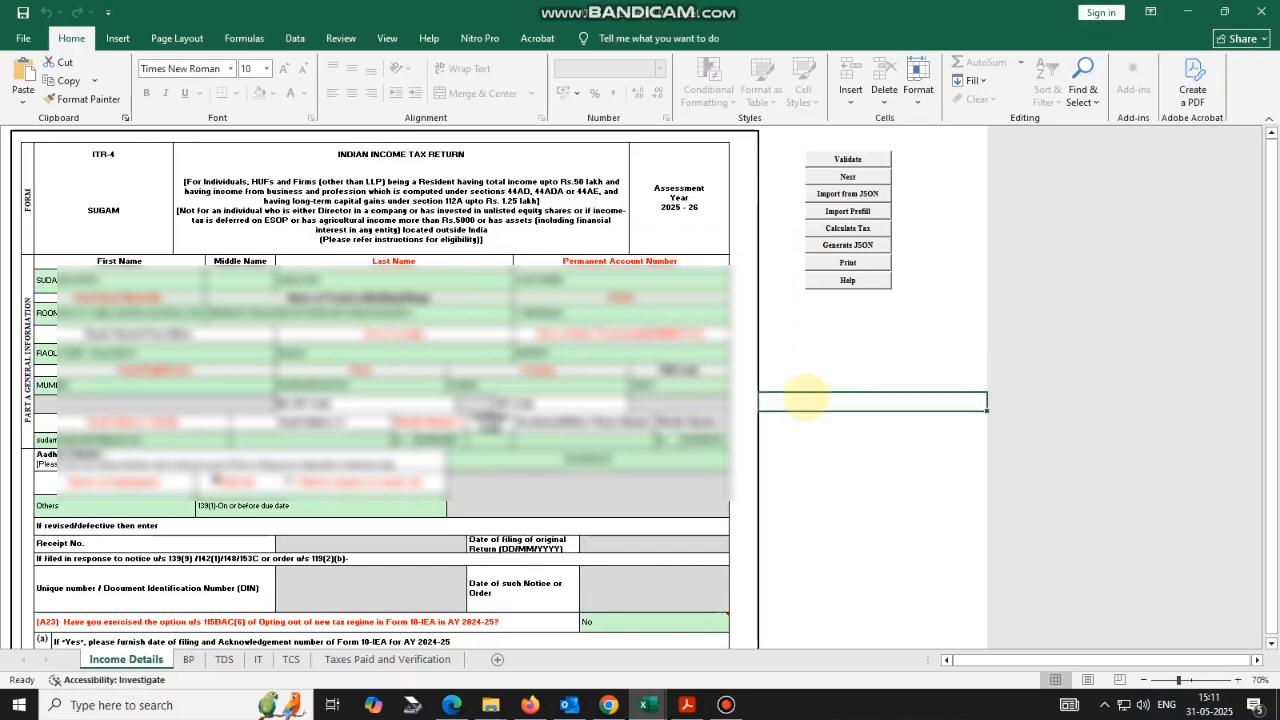
click(410, 659)
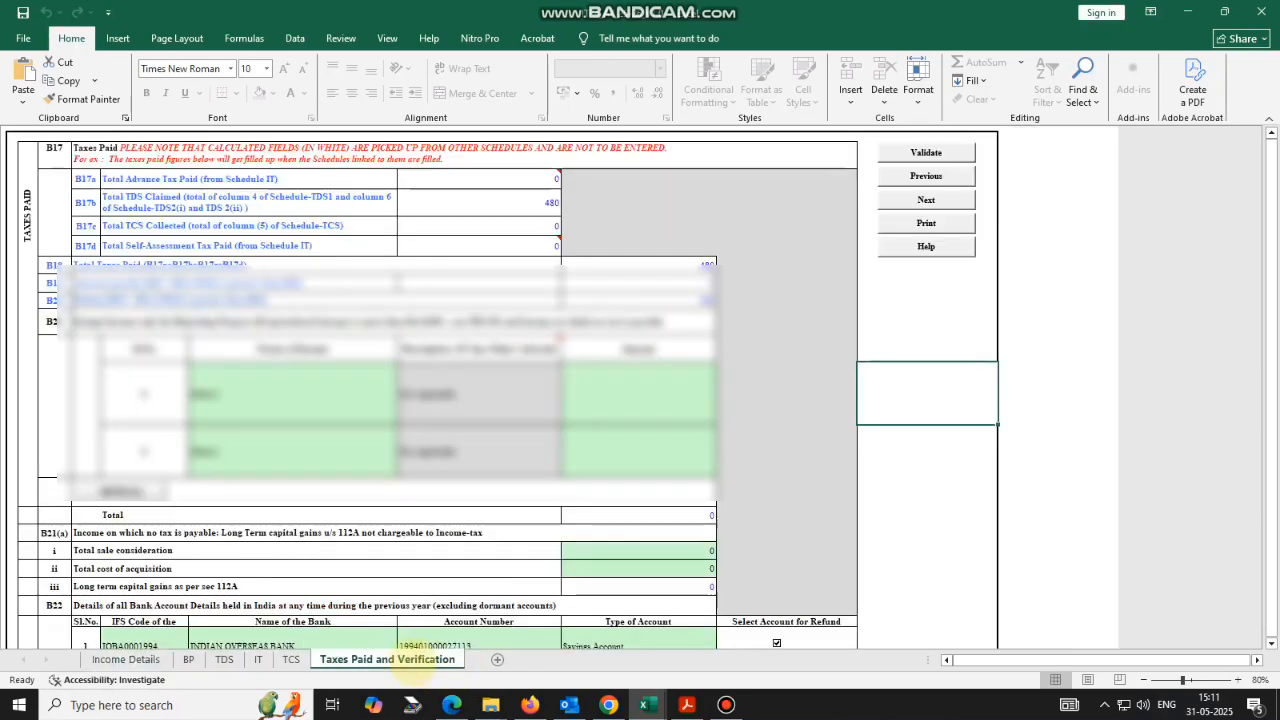
scroll(565, 412, down, 10)
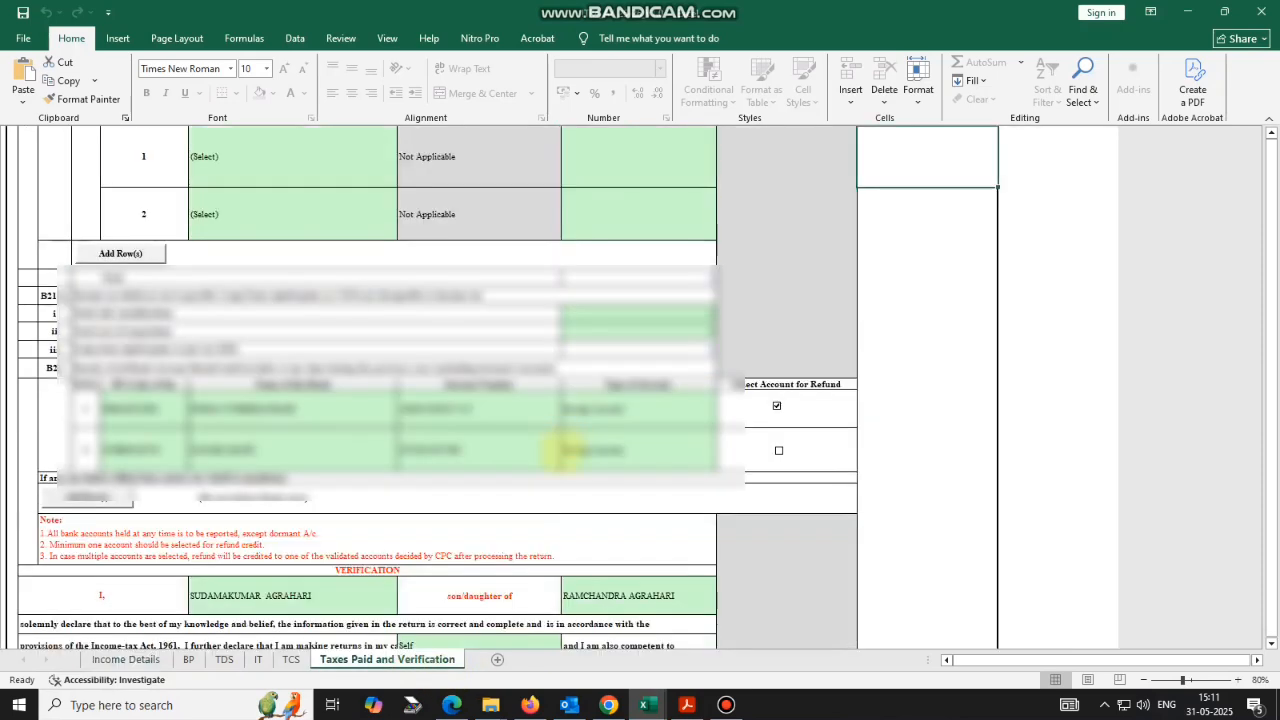
scroll(560, 472, up, 5)
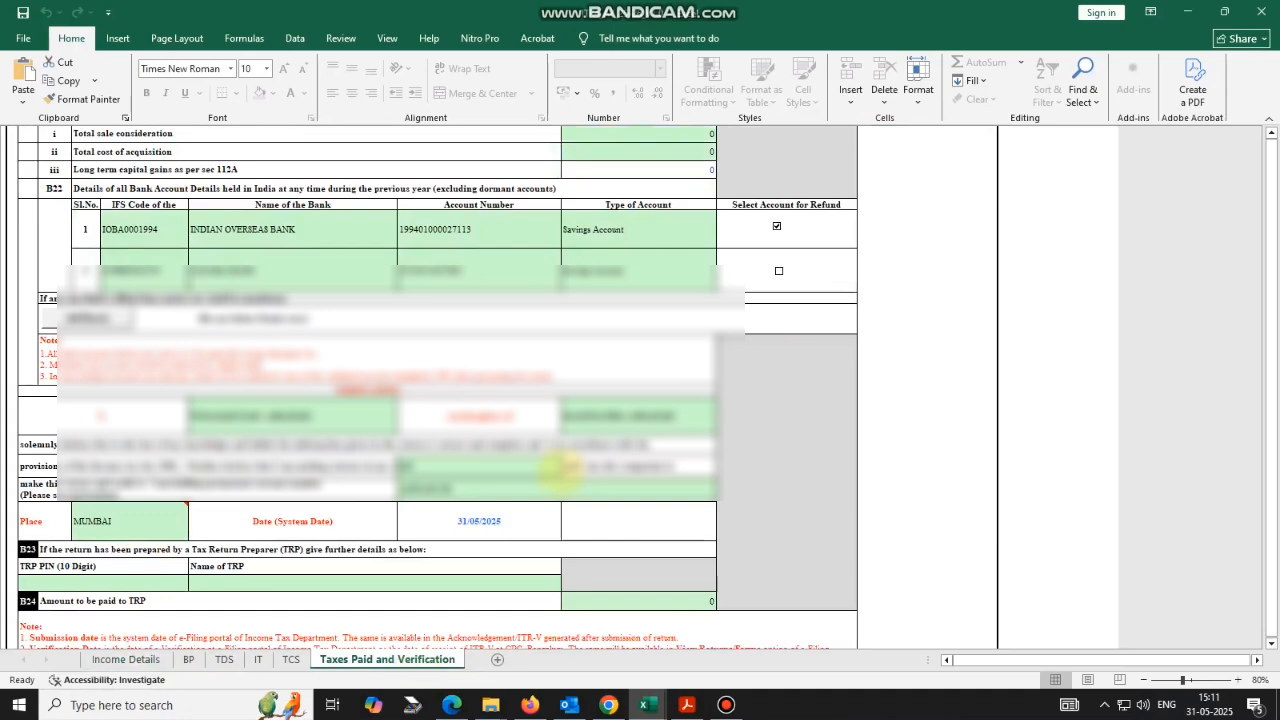
scroll(560, 468, up, 3)
click(125, 659)
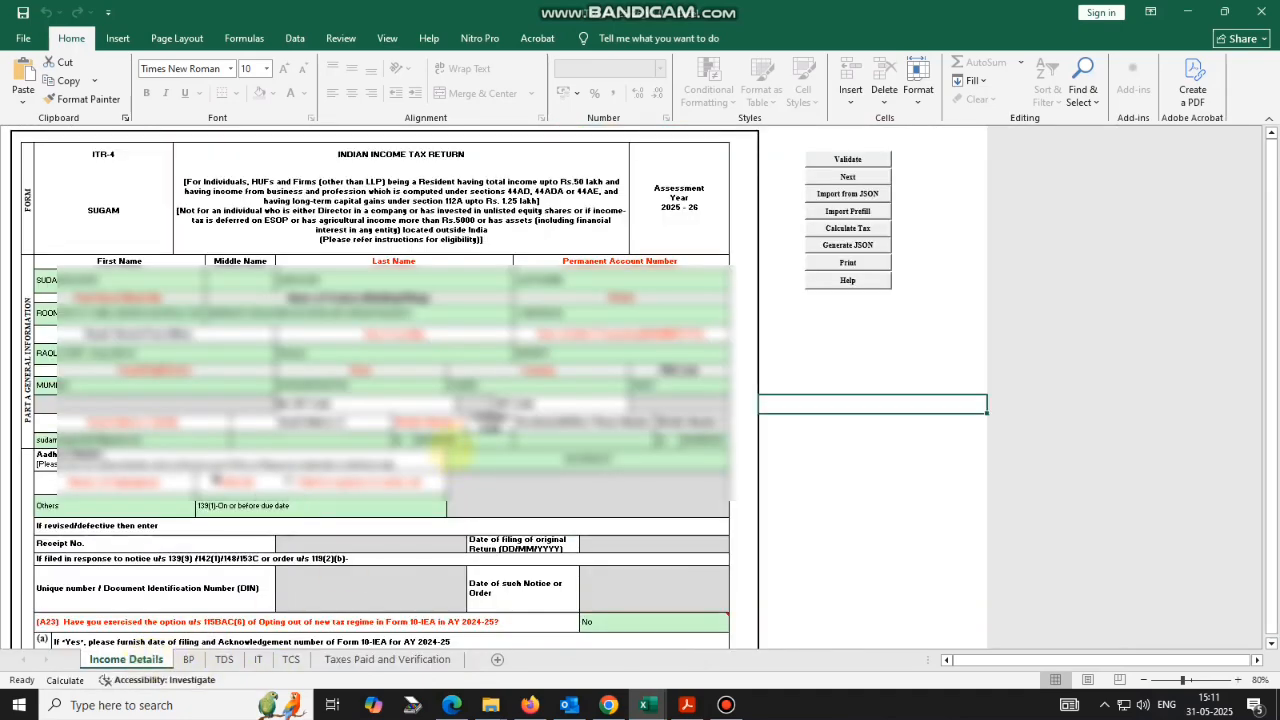
scroll(450, 452, down, 10)
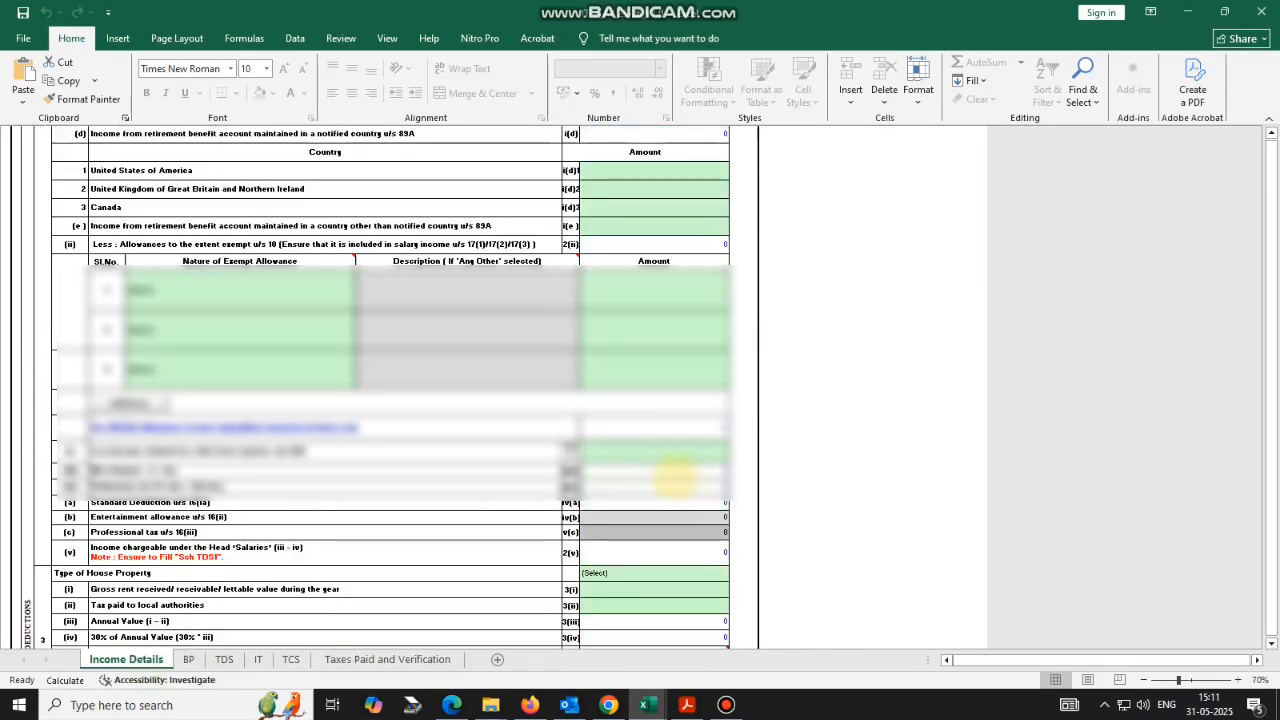
scroll(675, 478, down, 15)
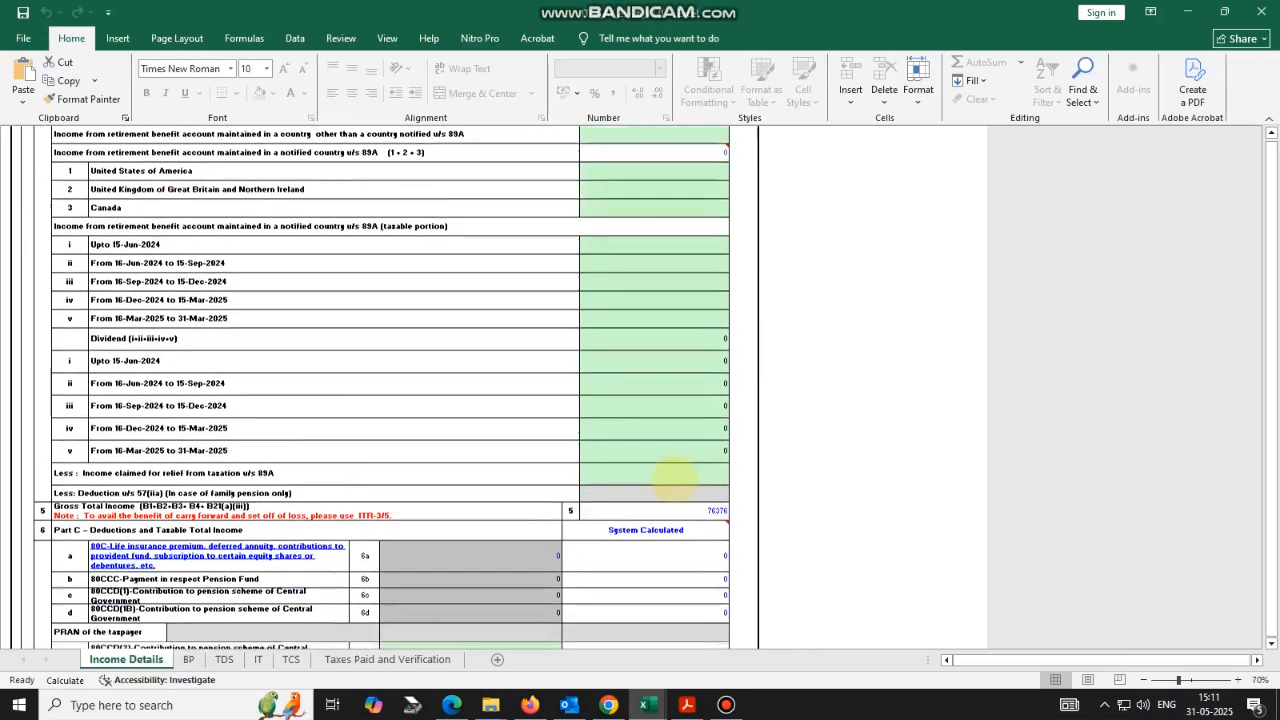
scroll(675, 480, down, 15)
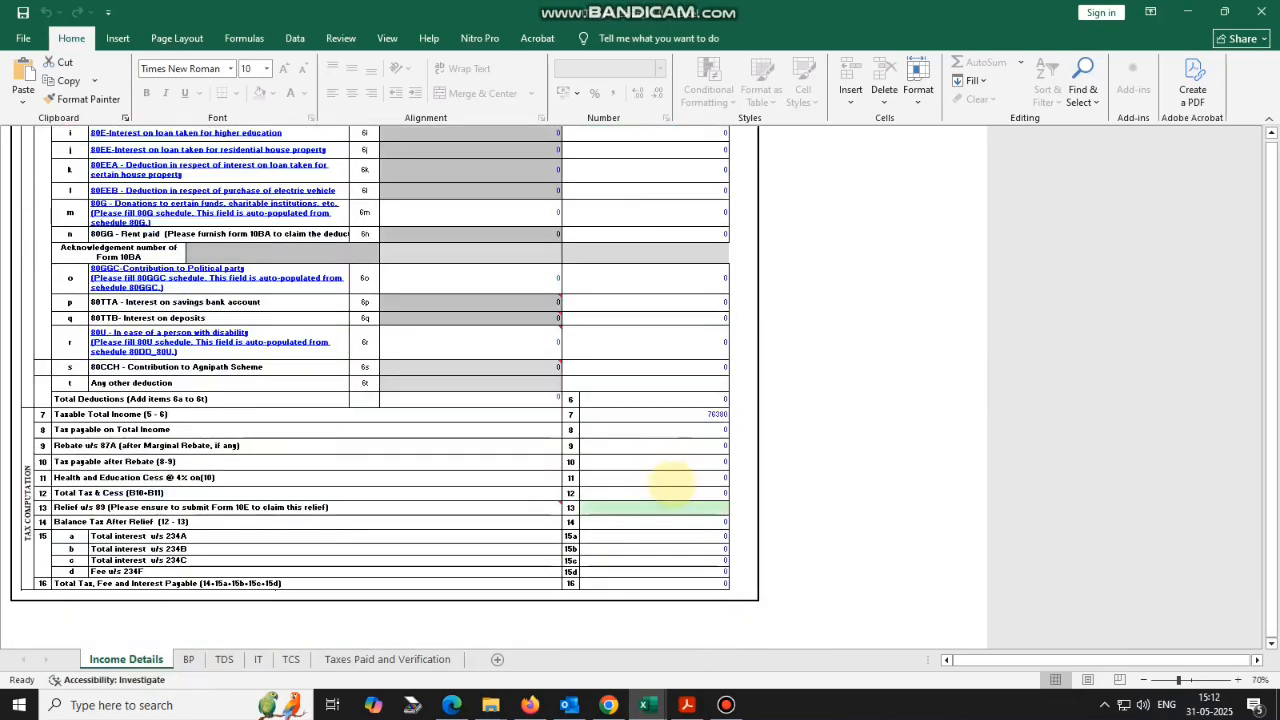
scroll(673, 483, down, 3)
scroll(675, 475, up, 15)
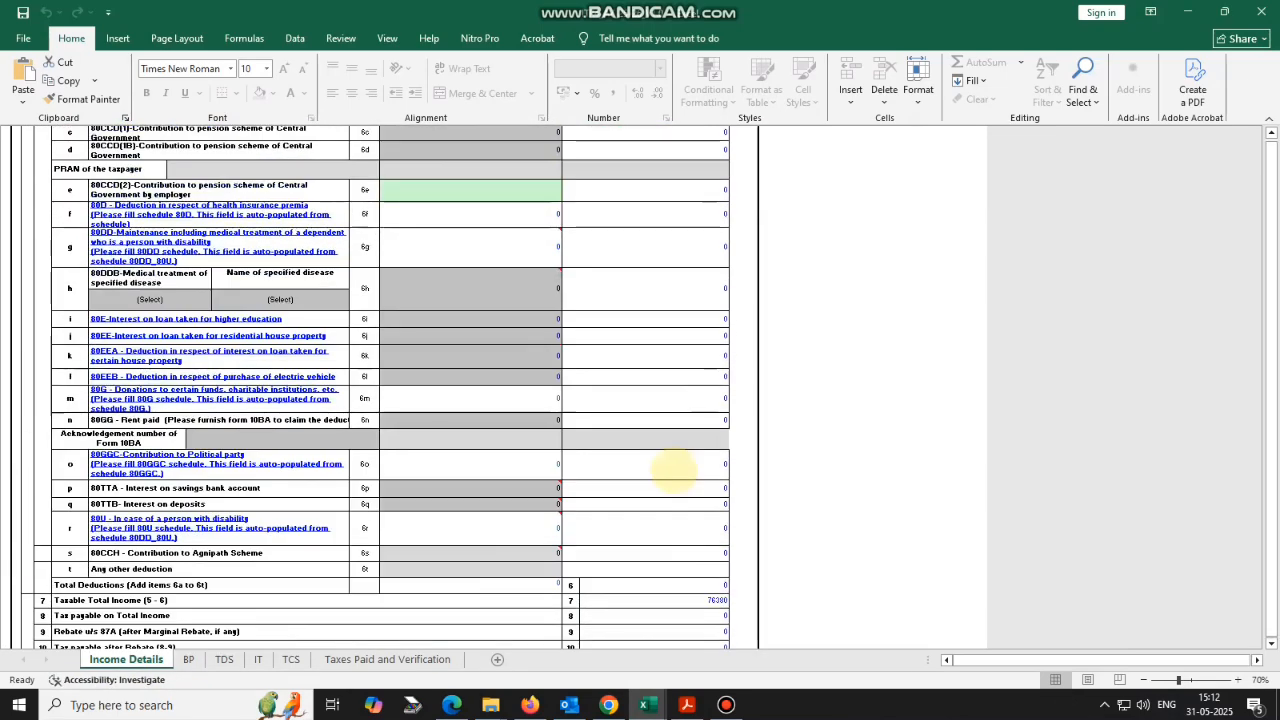
scroll(675, 470, up, 6)
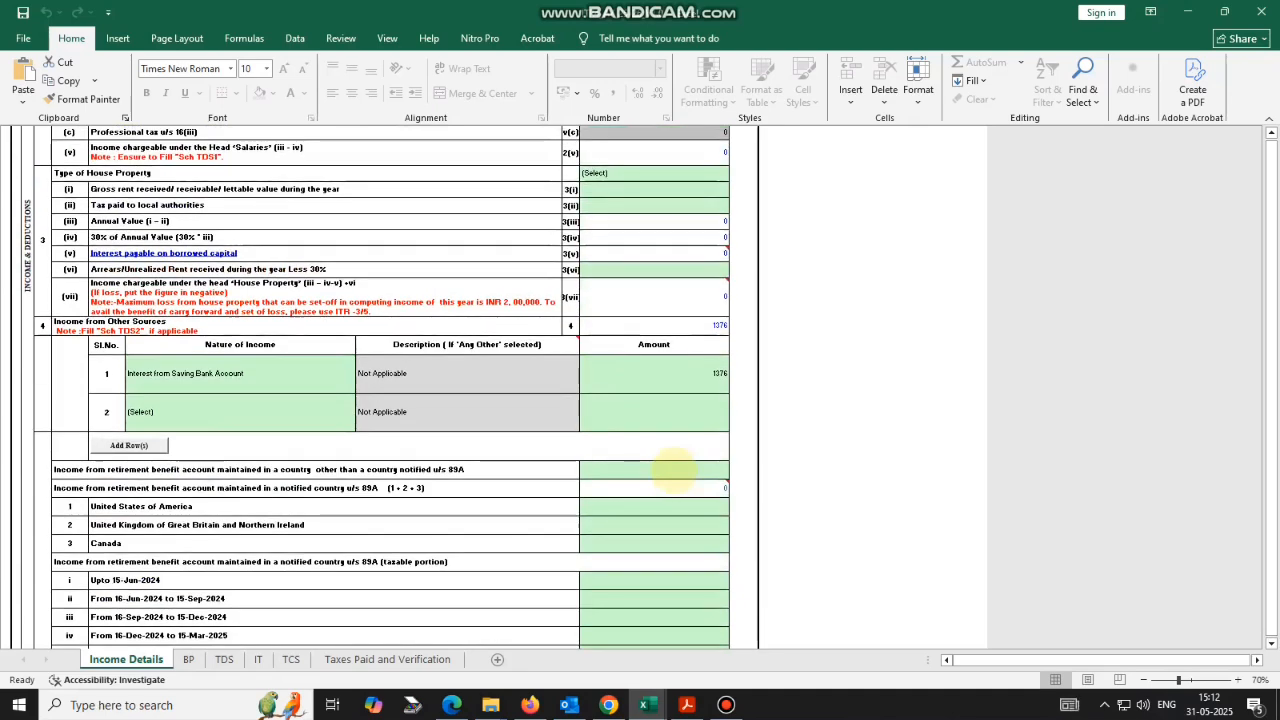
scroll(675, 470, up, 20)
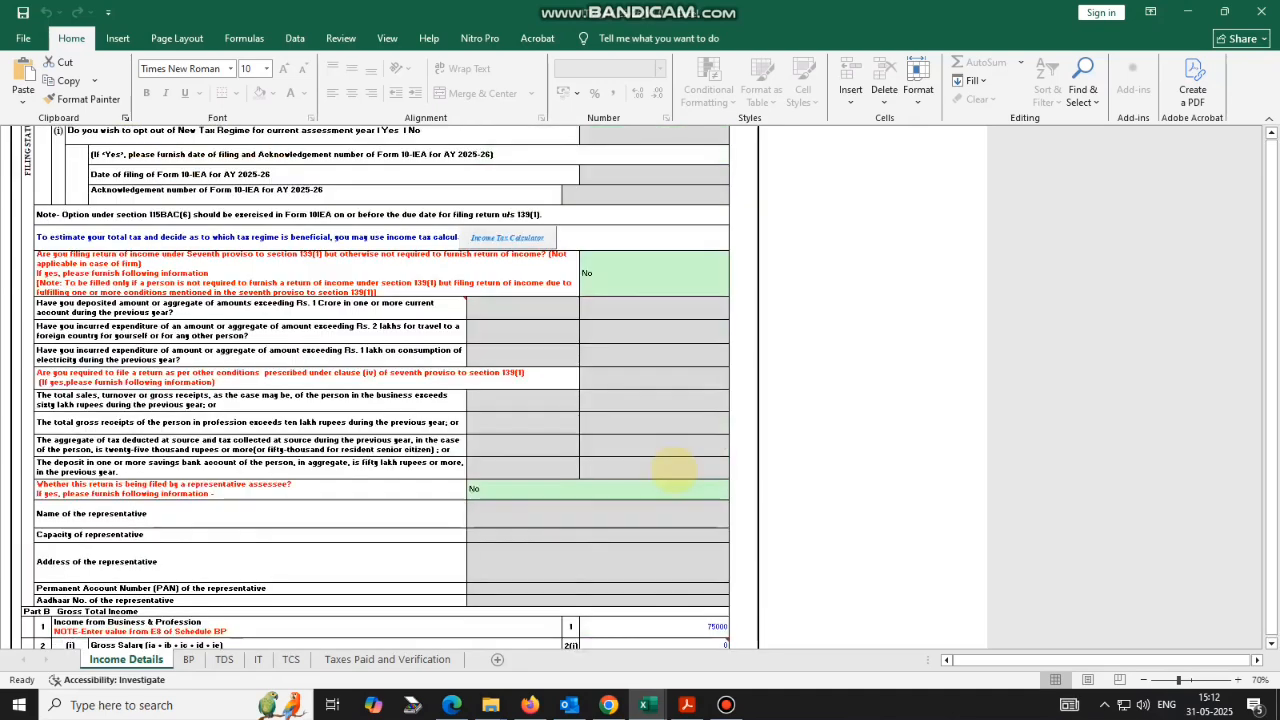
scroll(675, 470, up, 10)
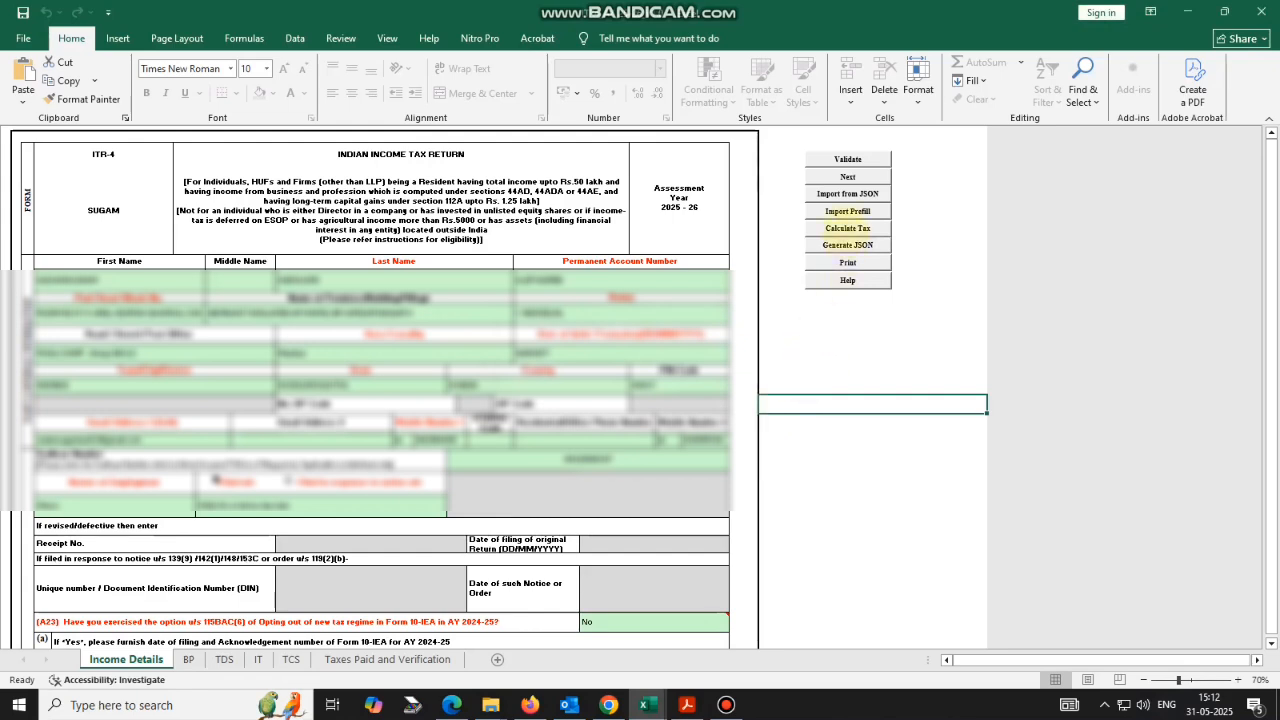
Calculate the tax, generate and save the ITR-4 JSON file, then switch to Firefox.
click(848, 228)
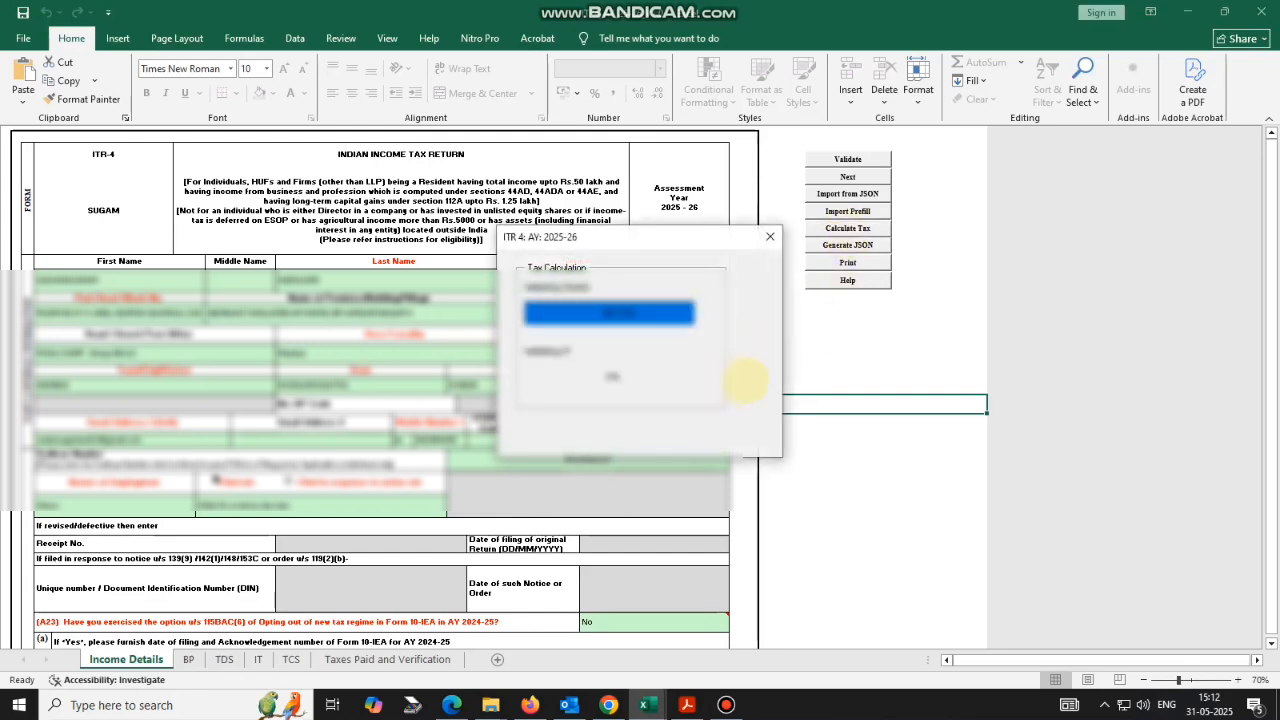
click(848, 245)
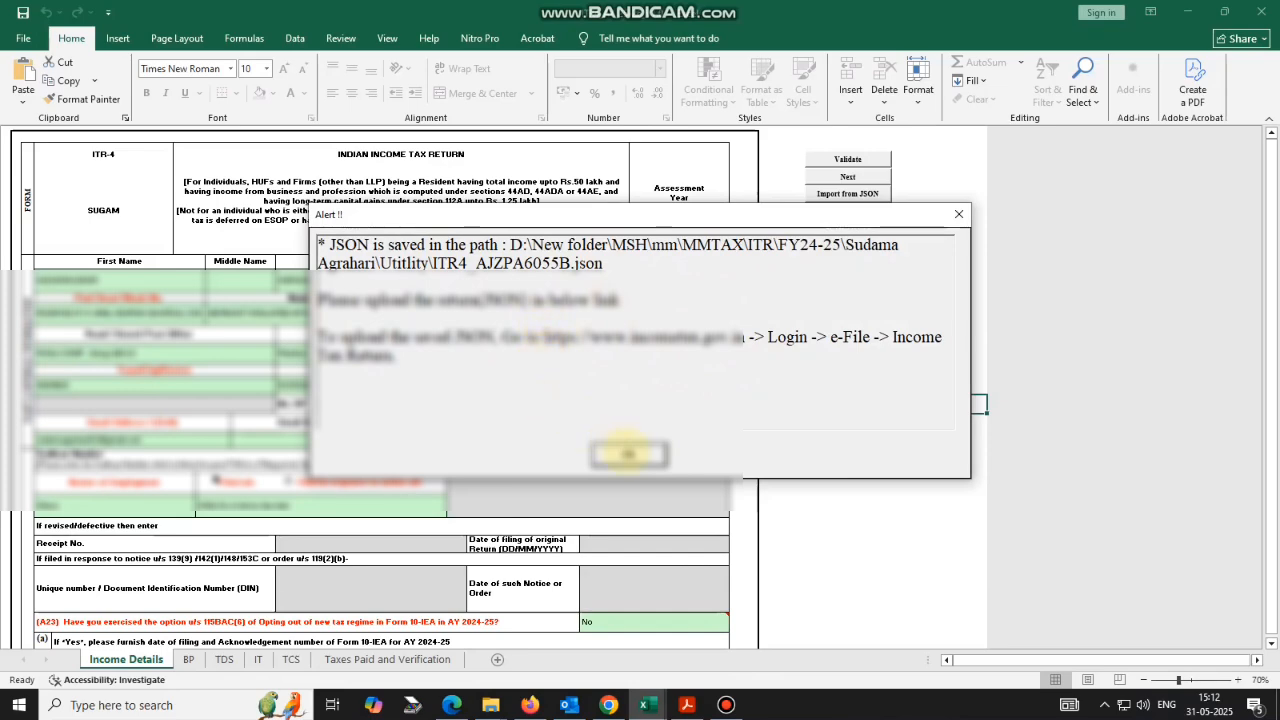
click(628, 454)
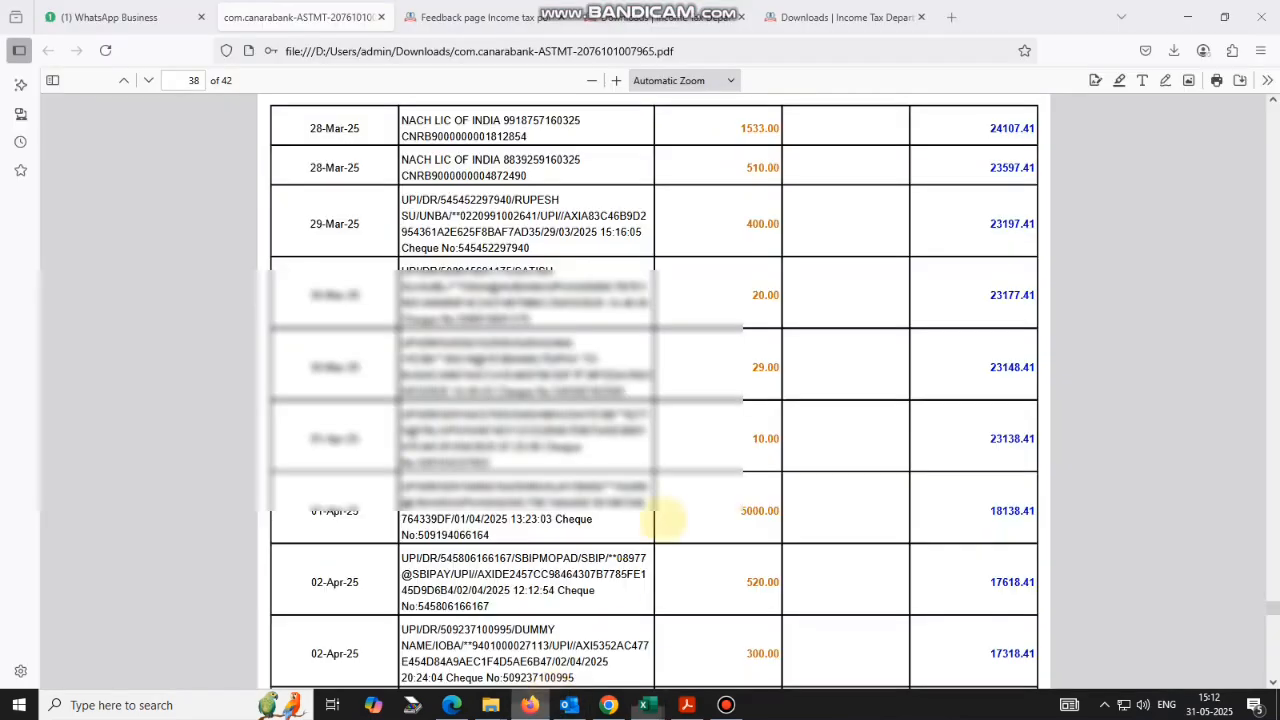
click(529, 705)
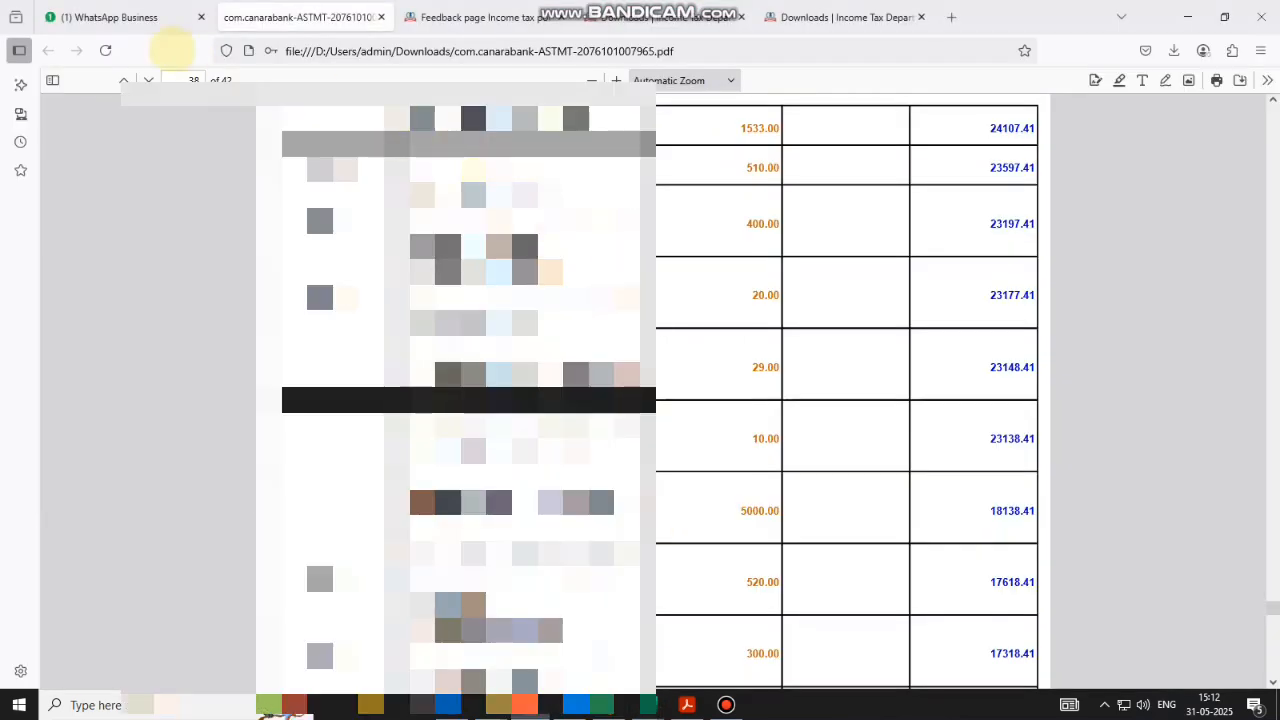
Go to the e-Filing portal tab and log in again to reach the ITR filing page.
click(128, 17)
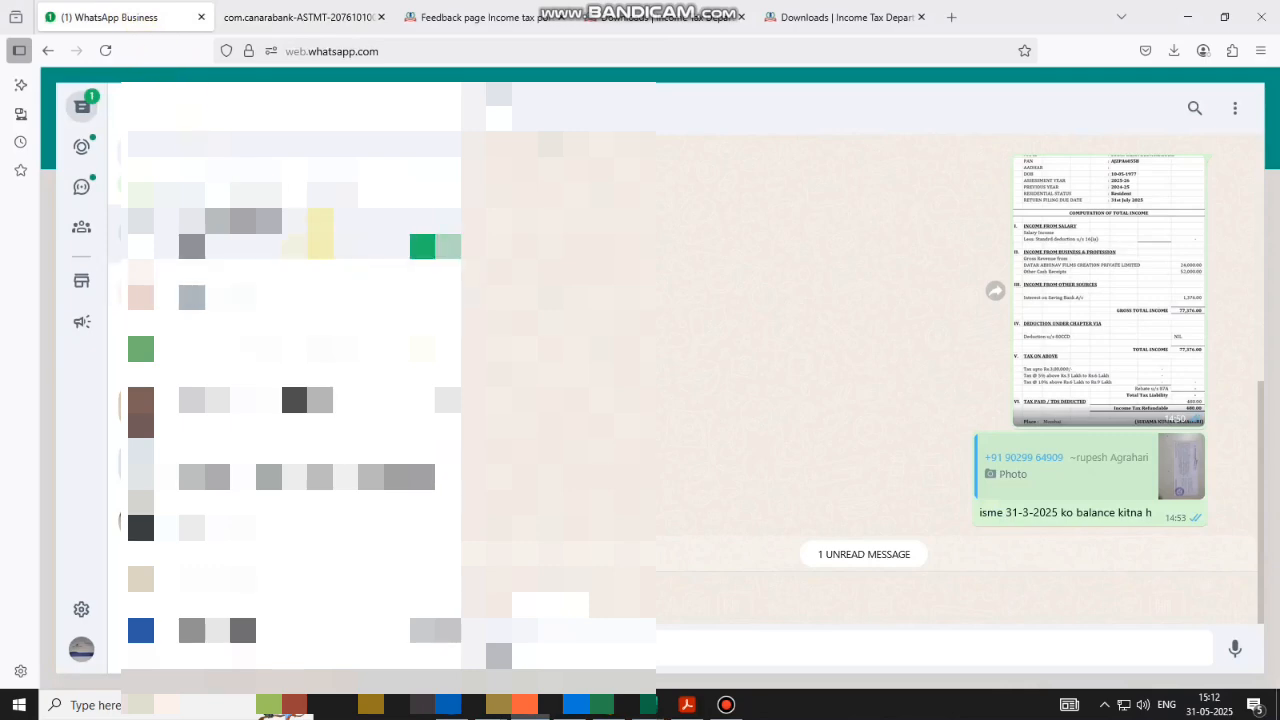
click(492, 17)
click(669, 313)
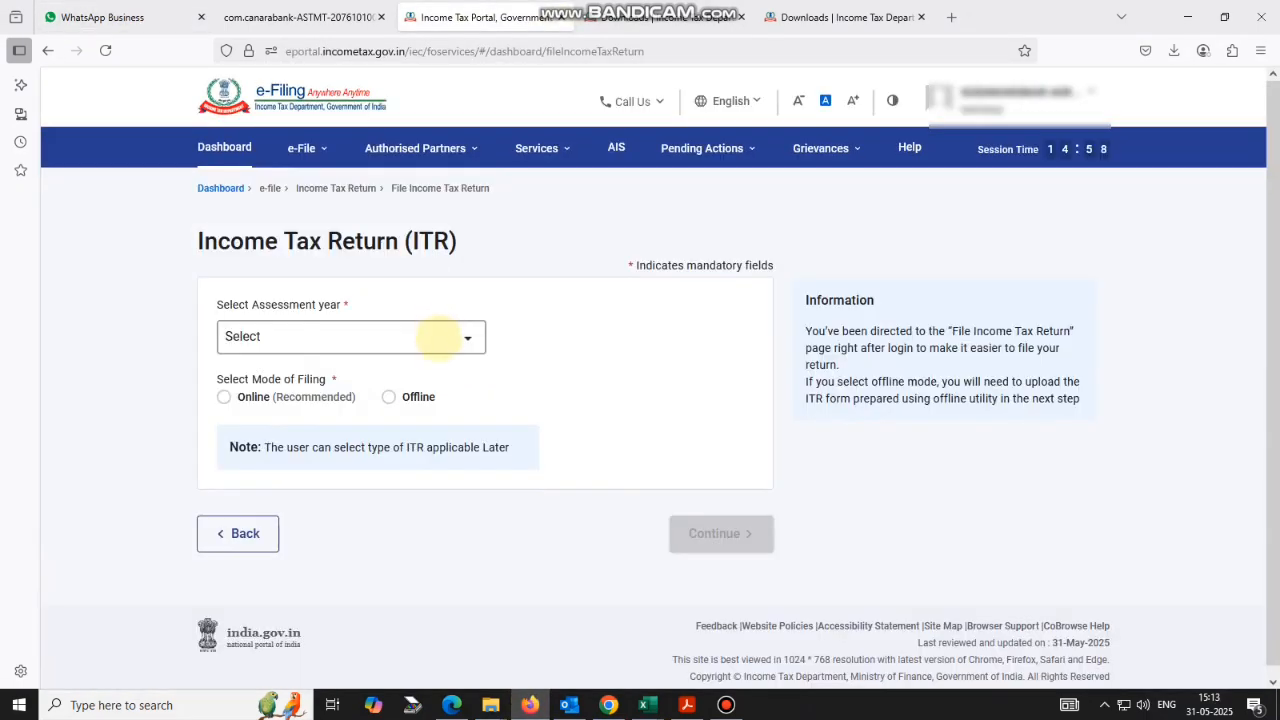
Choose A.Y. 2025-26, 139(1) Original Return, No for 44AB audit, and ITR-4.
click(438, 338)
click(328, 407)
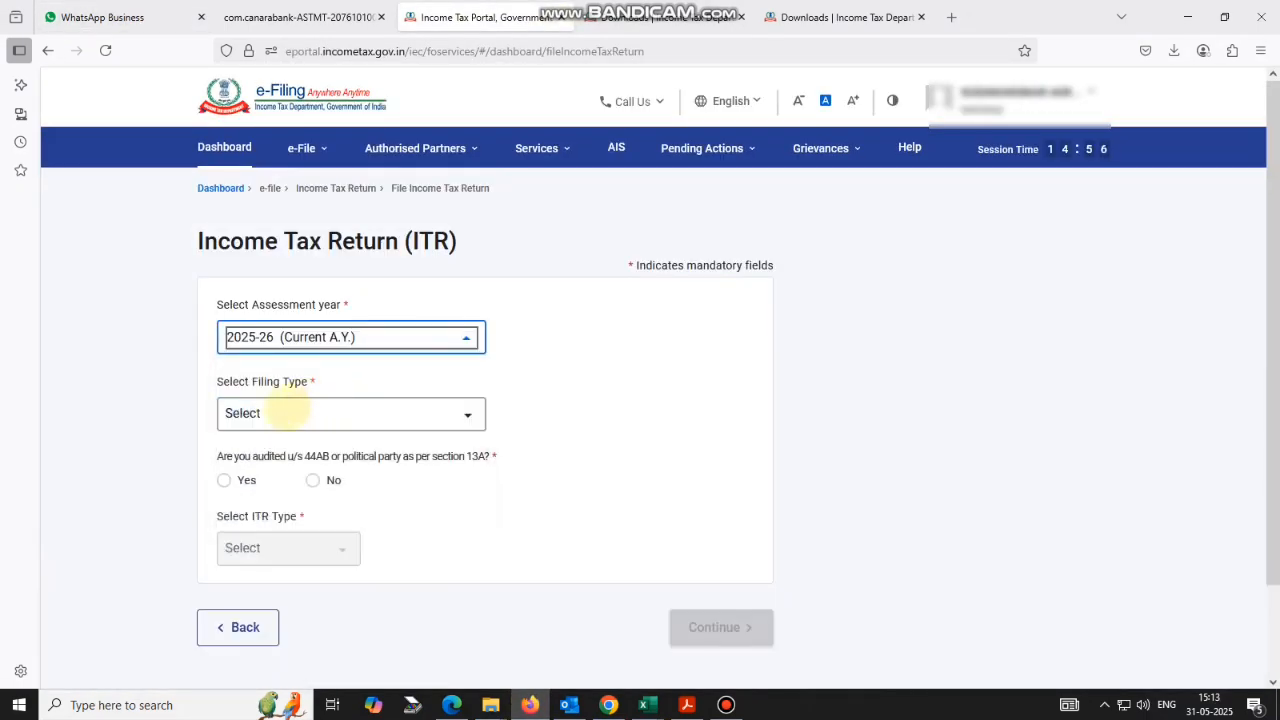
click(285, 411)
click(295, 486)
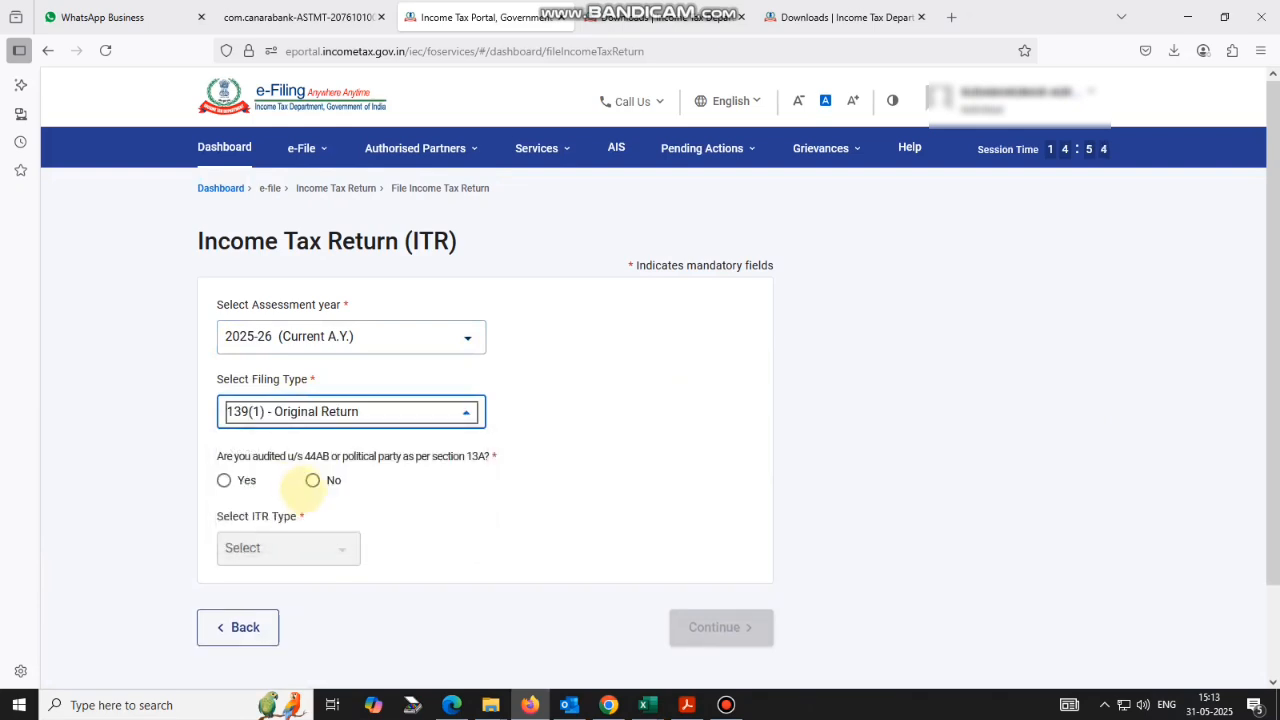
click(312, 481)
scroll(360, 460, down, 2)
click(338, 444)
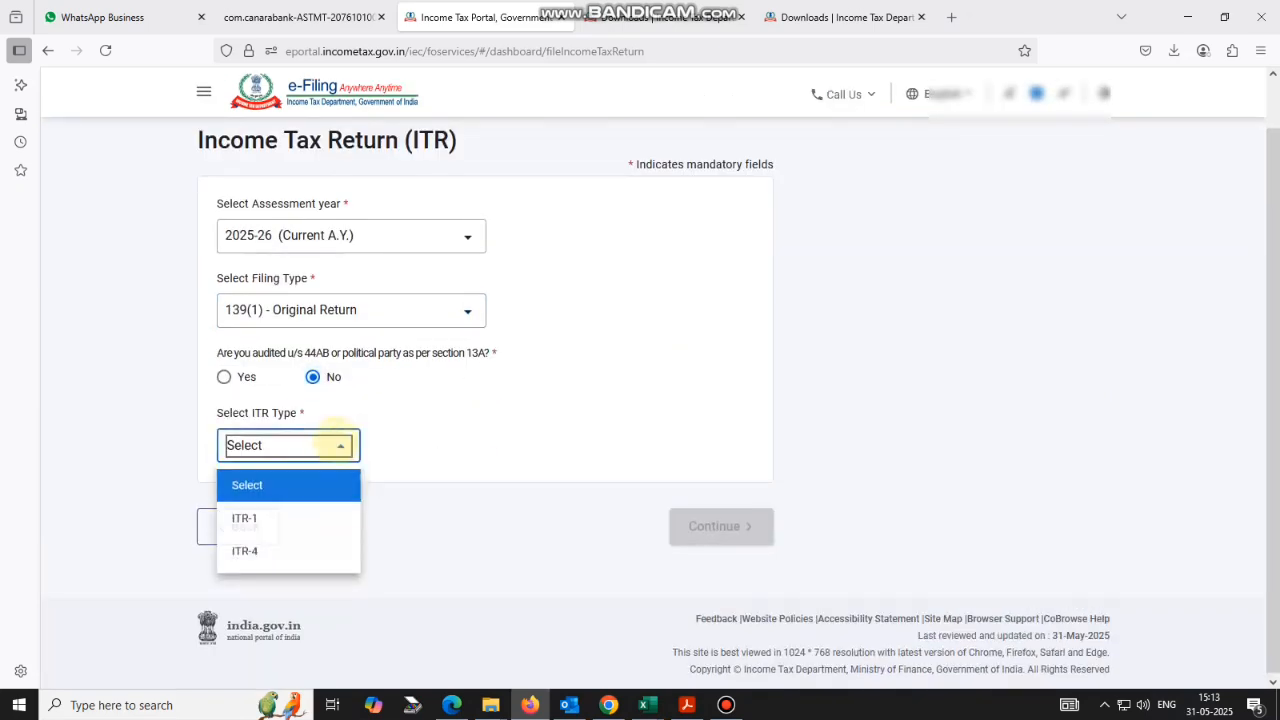
click(286, 549)
click(713, 524)
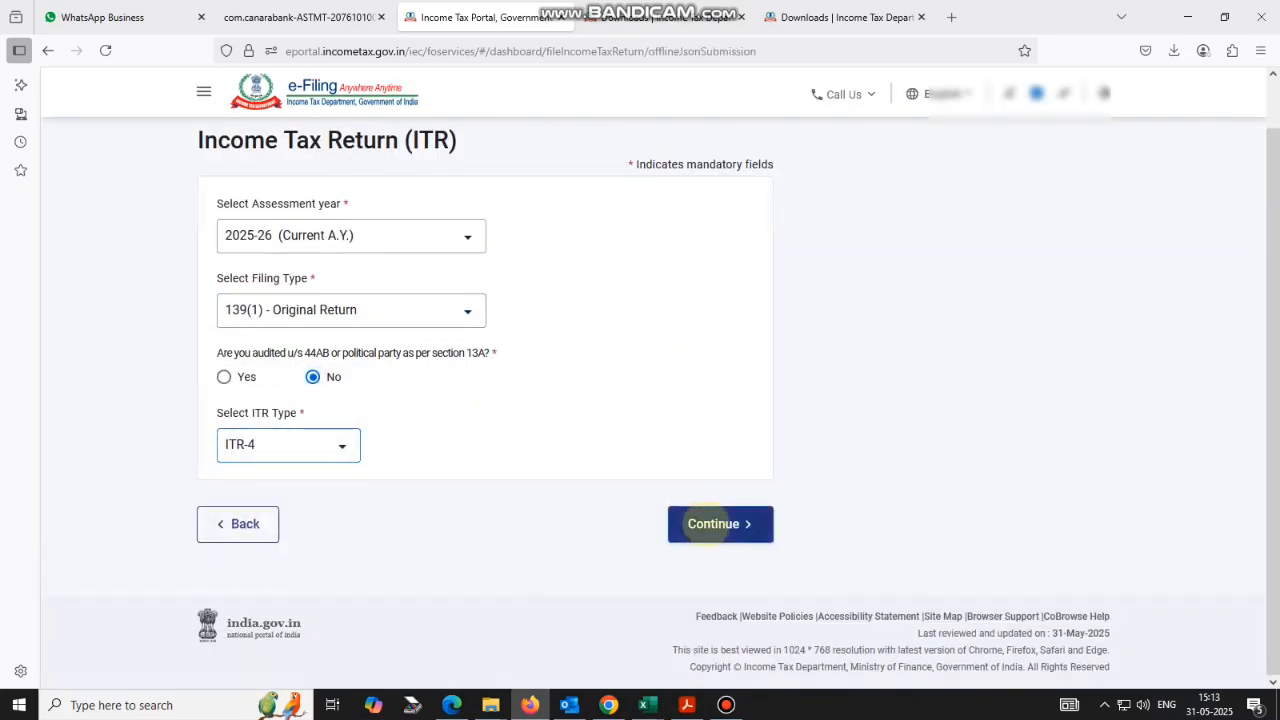
Attach the ITR-4 JSON file from the Utility folder and upload it.
click(292, 374)
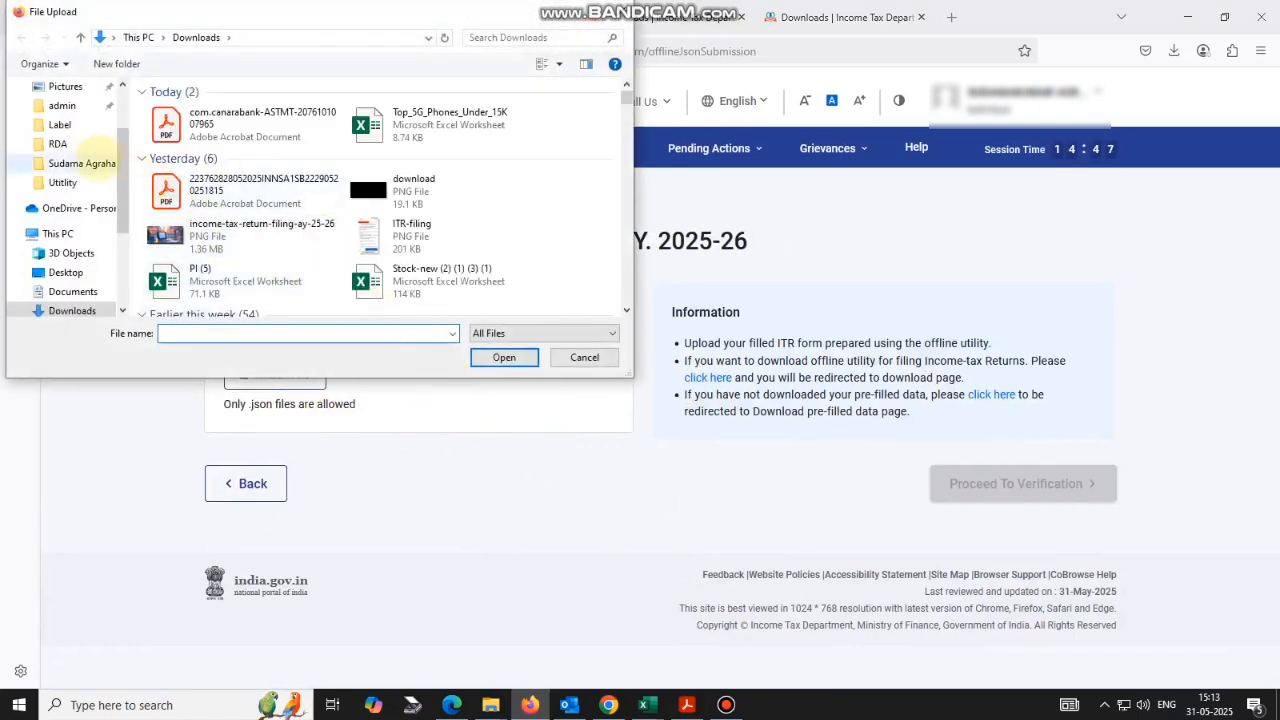
click(84, 163)
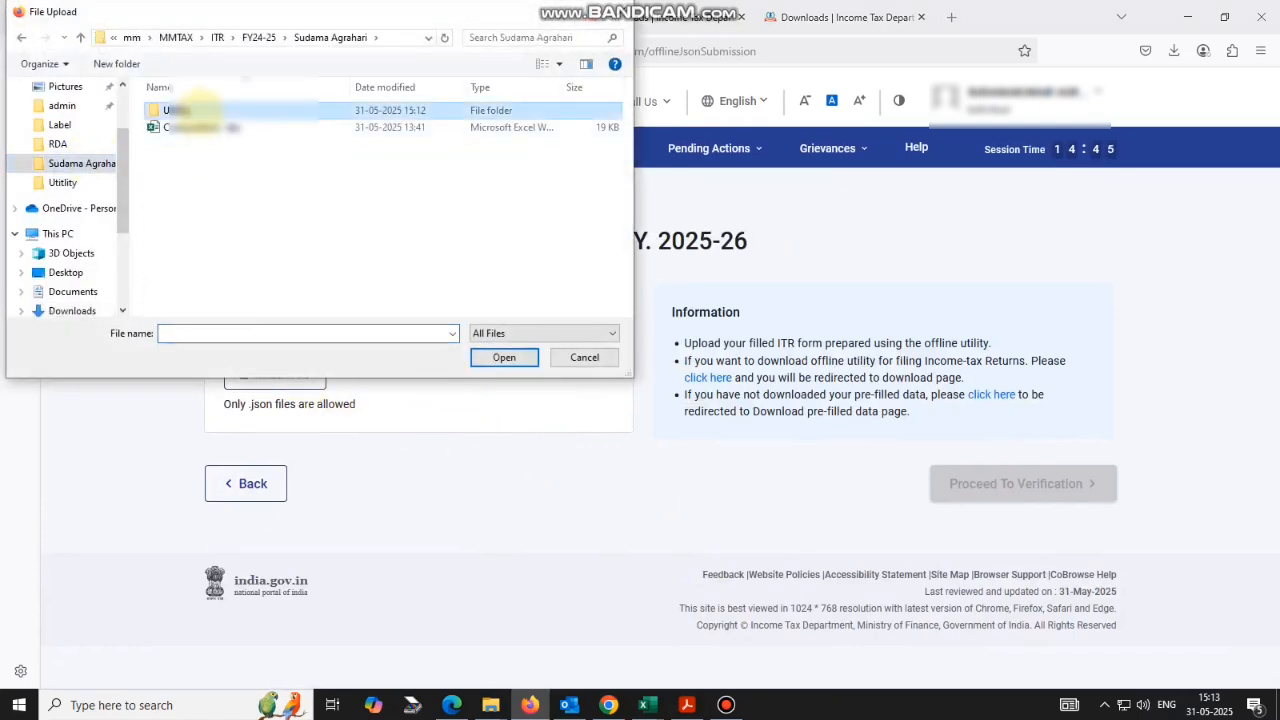
double_click(200, 111)
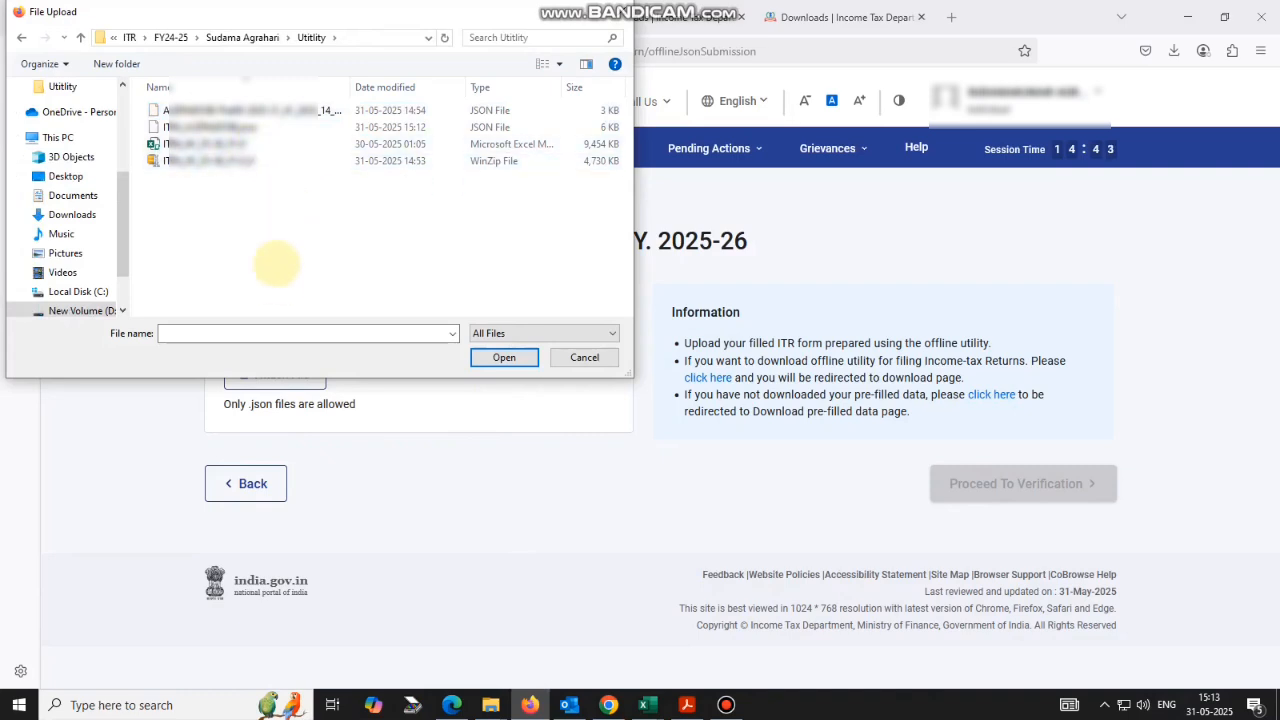
click(245, 127)
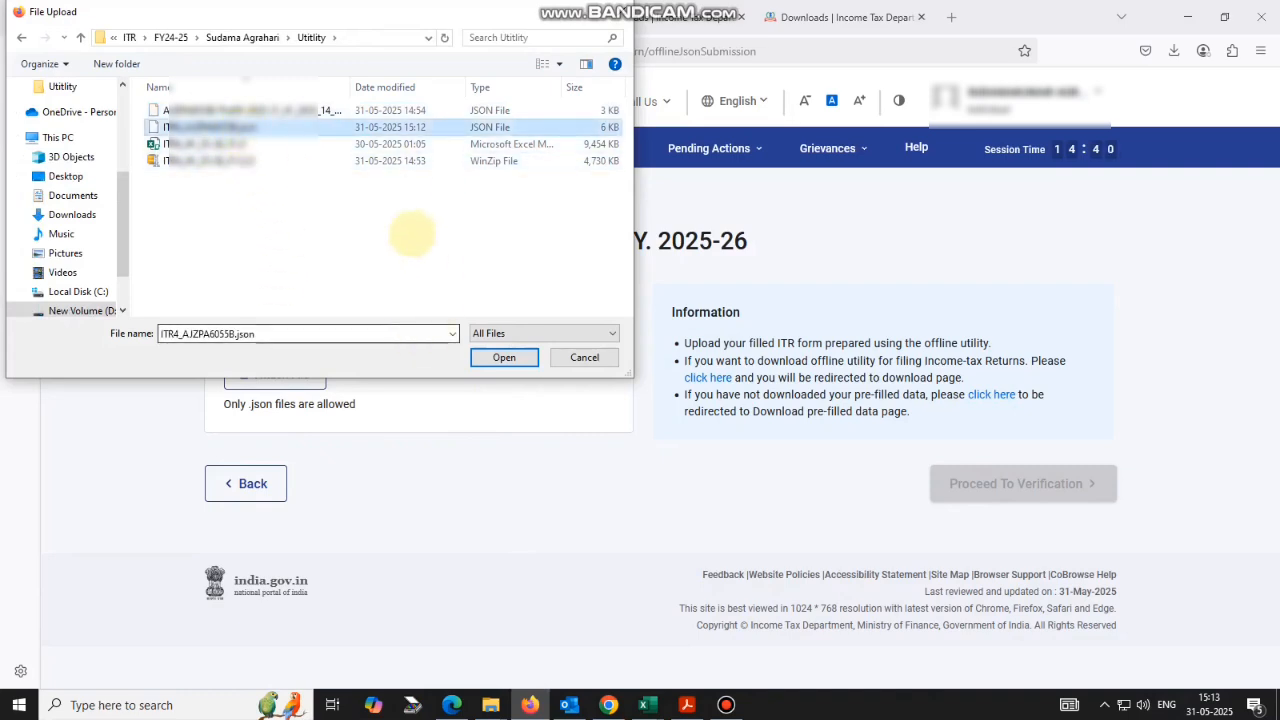
click(495, 358)
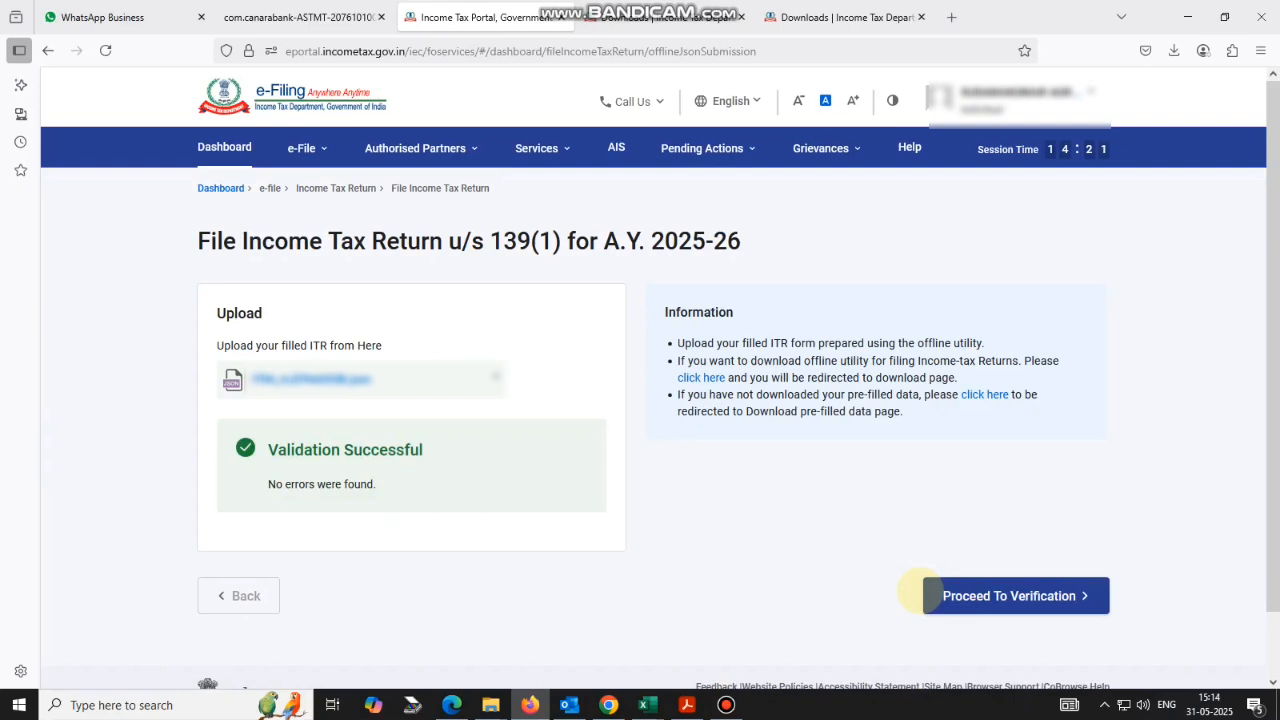
Proceed to e-verify now and choose OTP on the Aadhaar-registered mobile.
click(928, 595)
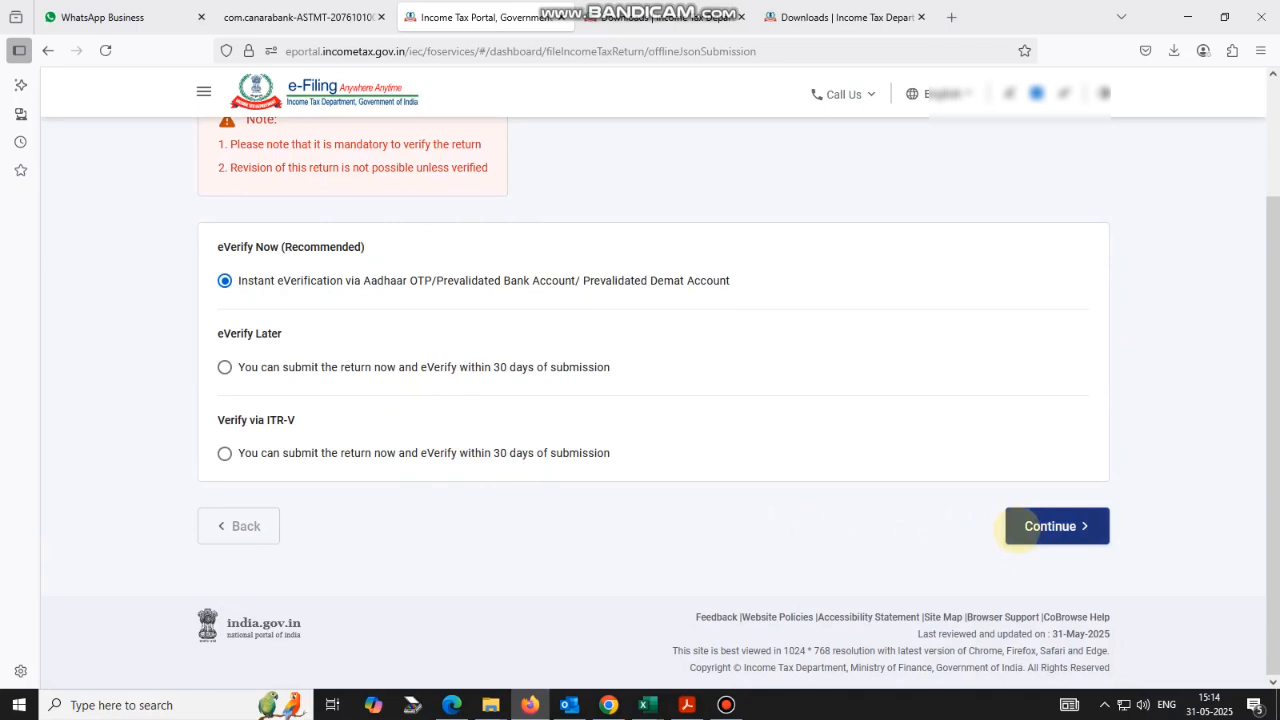
click(1040, 522)
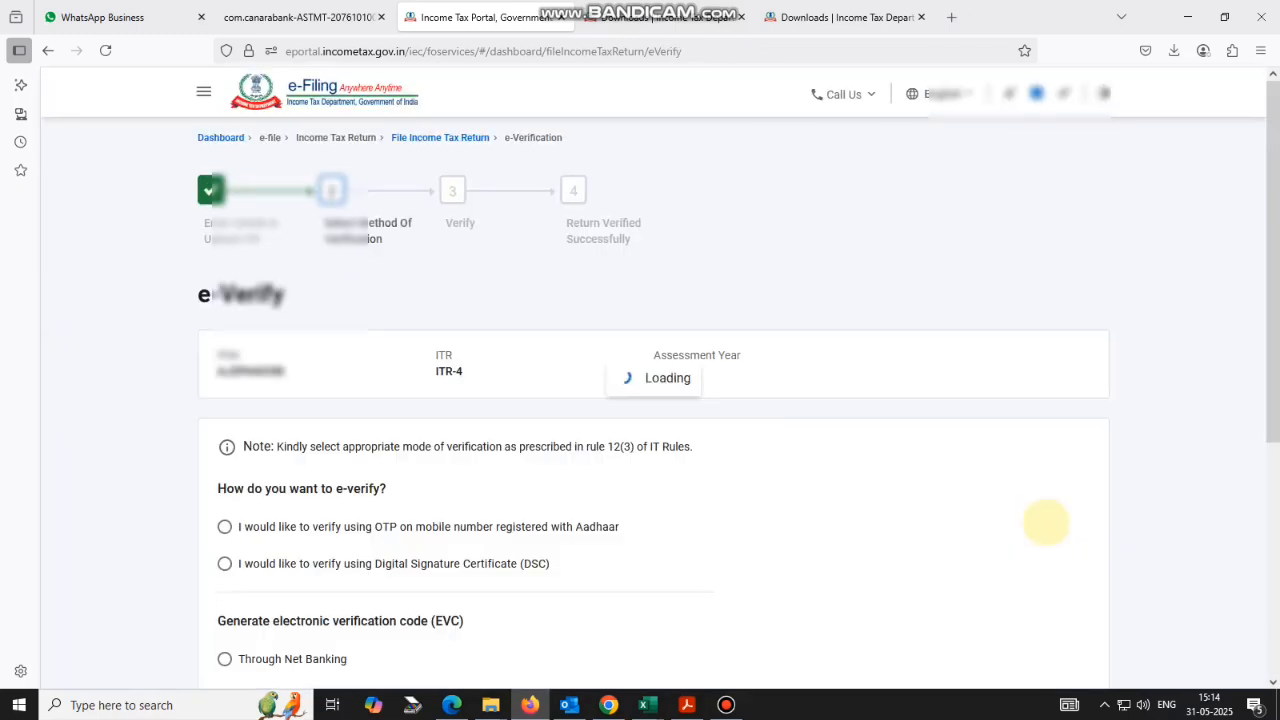
scroll(700, 462, down, 2)
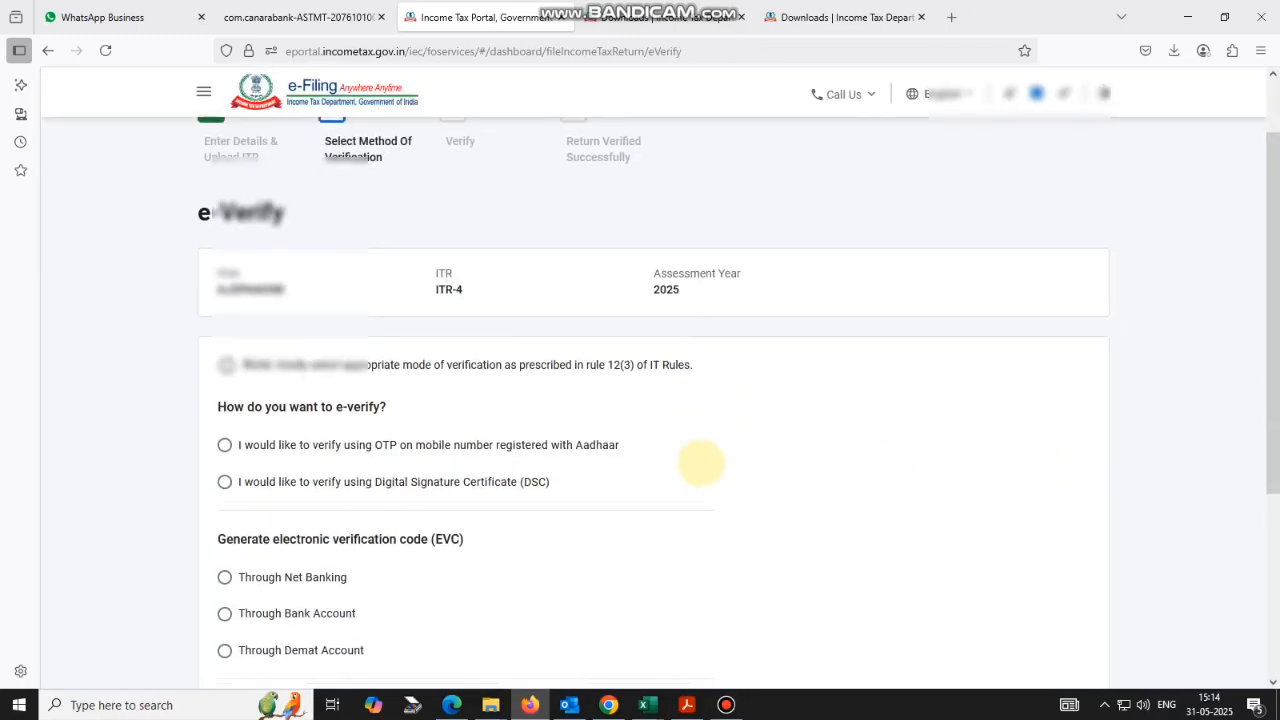
scroll(340, 470, down, 2)
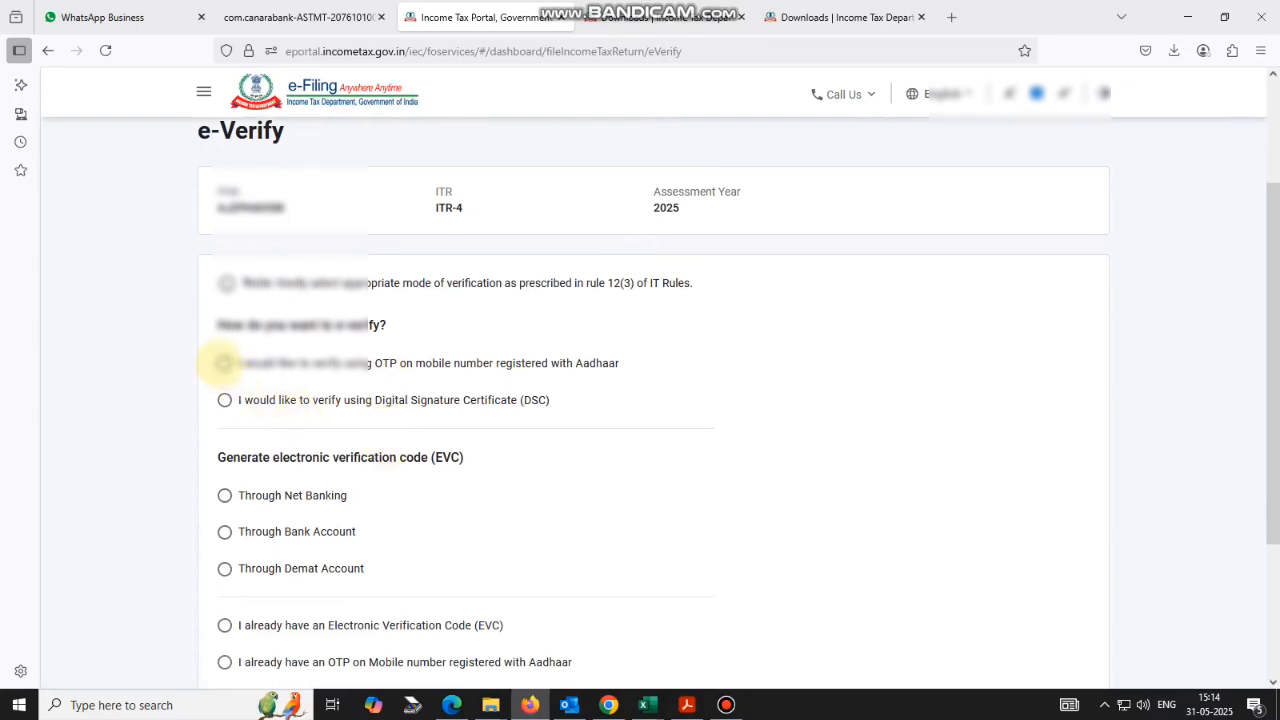
click(224, 363)
scroll(425, 457, down, 3)
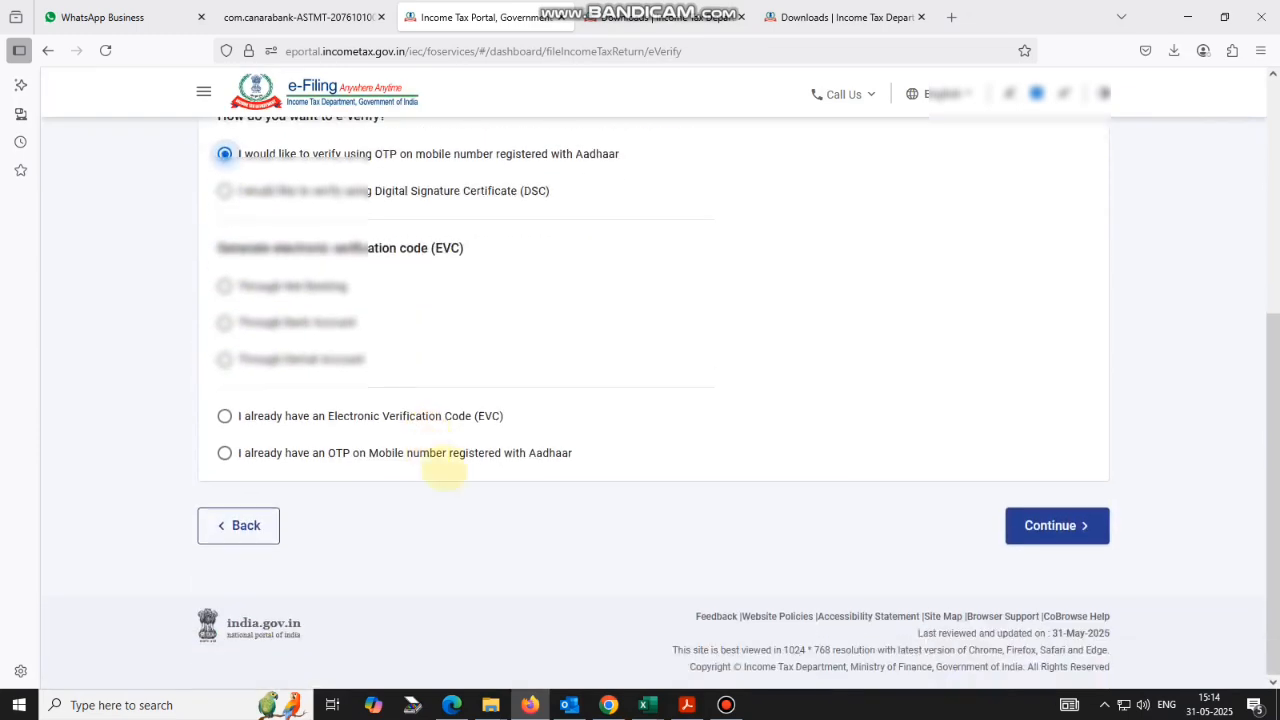
click(1035, 526)
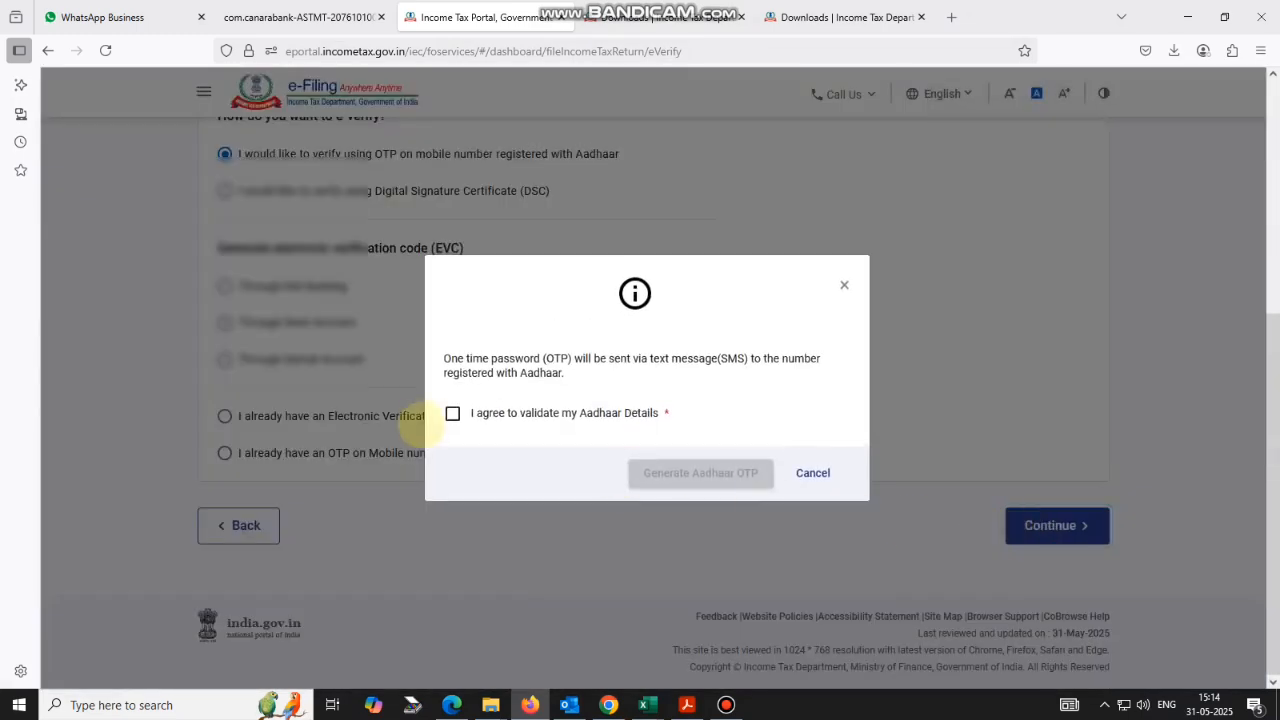
Generate and enter the Aadhaar OTP, submit the return, and download the acknowledgement receipt.
click(452, 413)
click(648, 474)
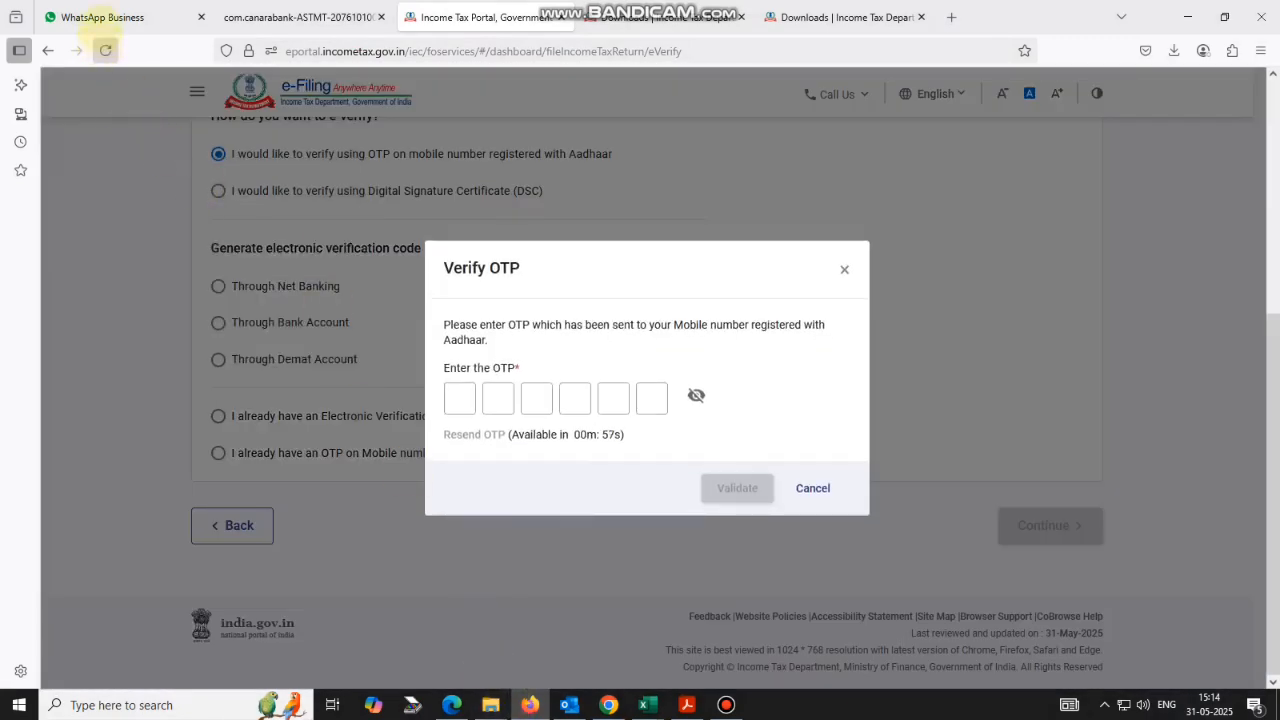
click(100, 17)
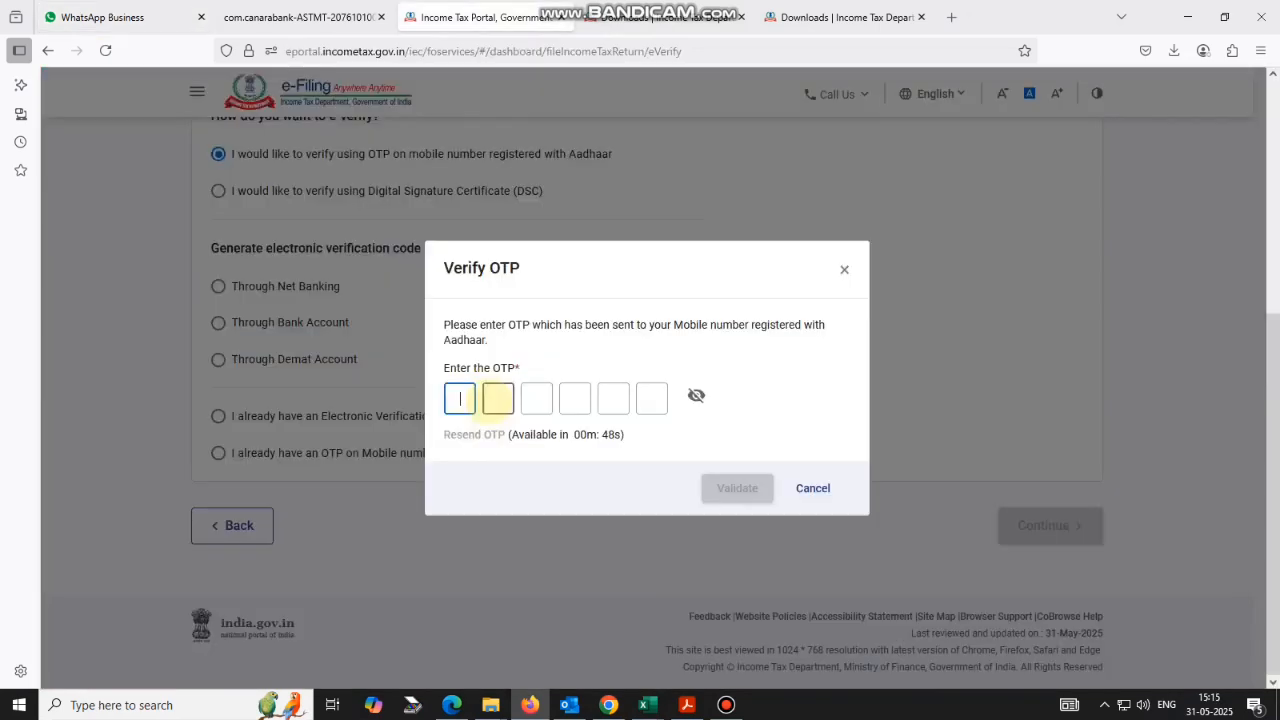
text(••••••)
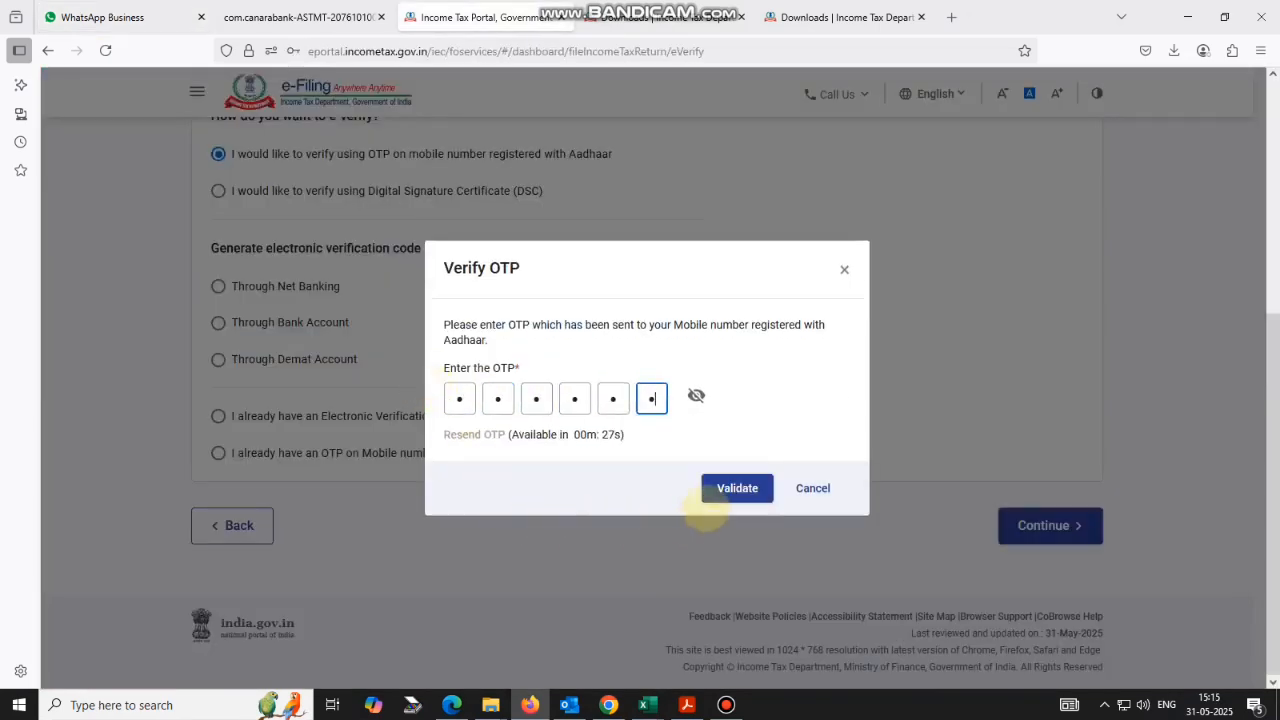
click(737, 488)
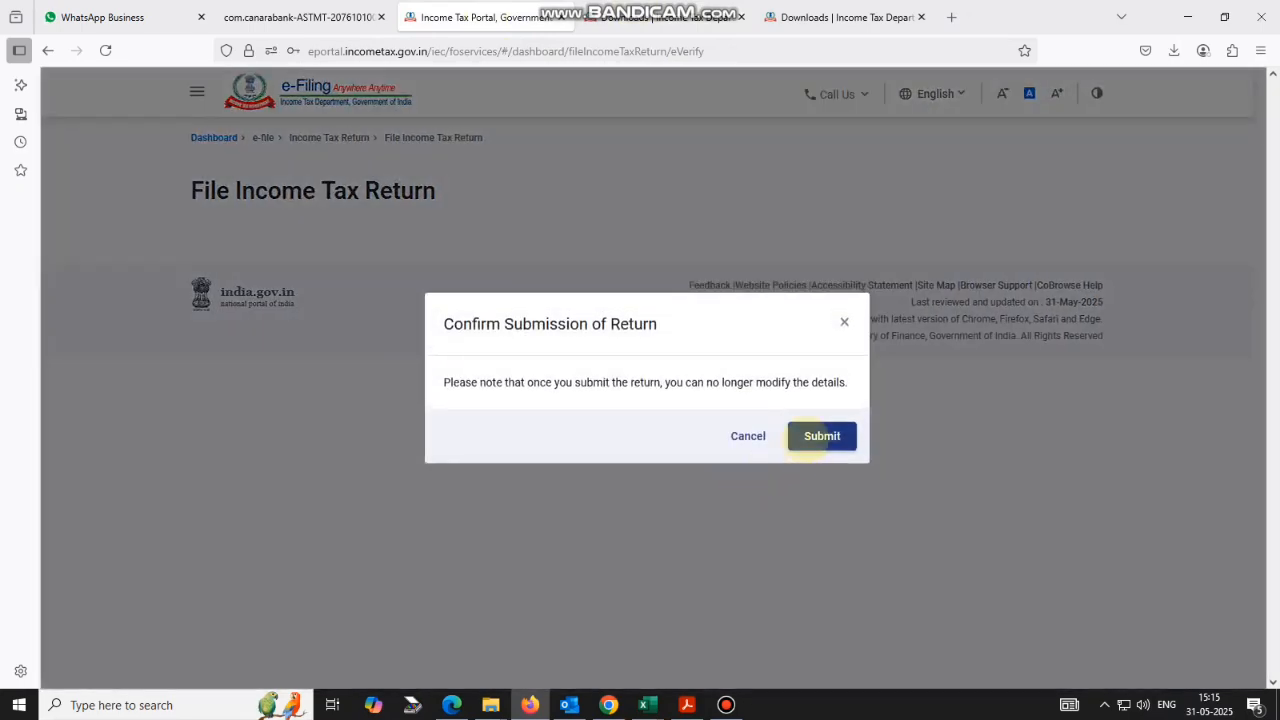
click(818, 436)
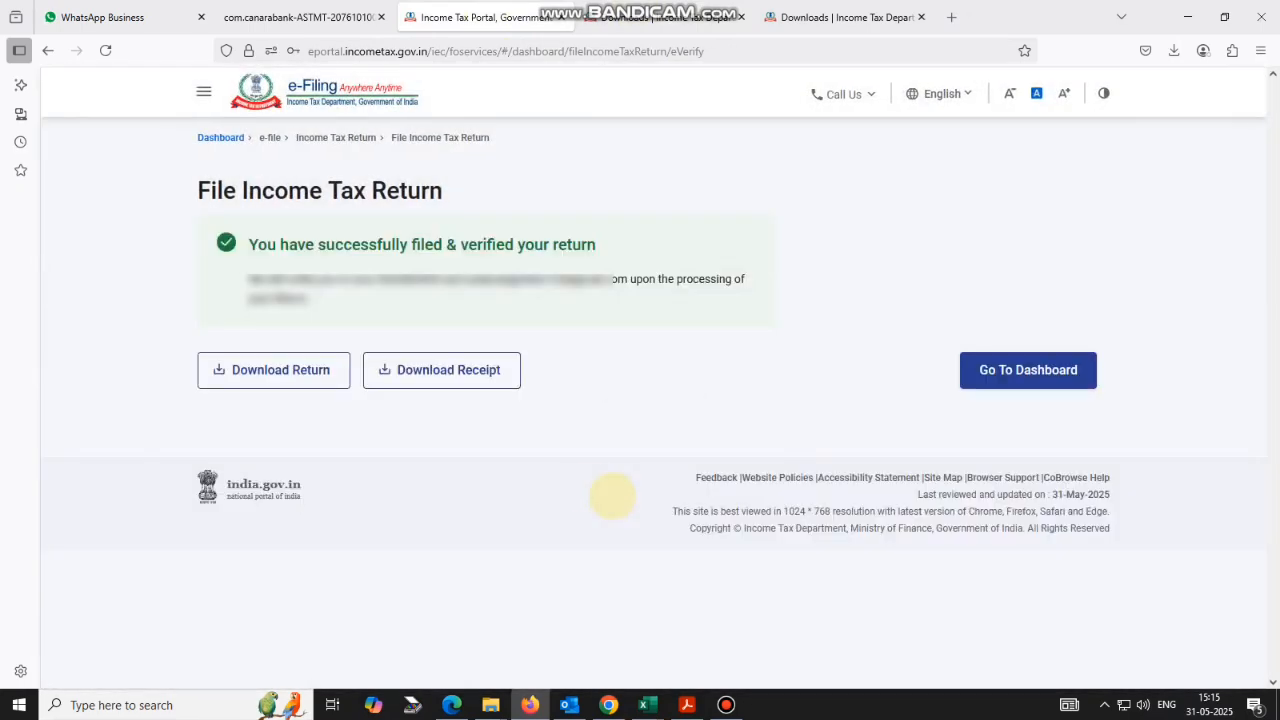
click(465, 372)
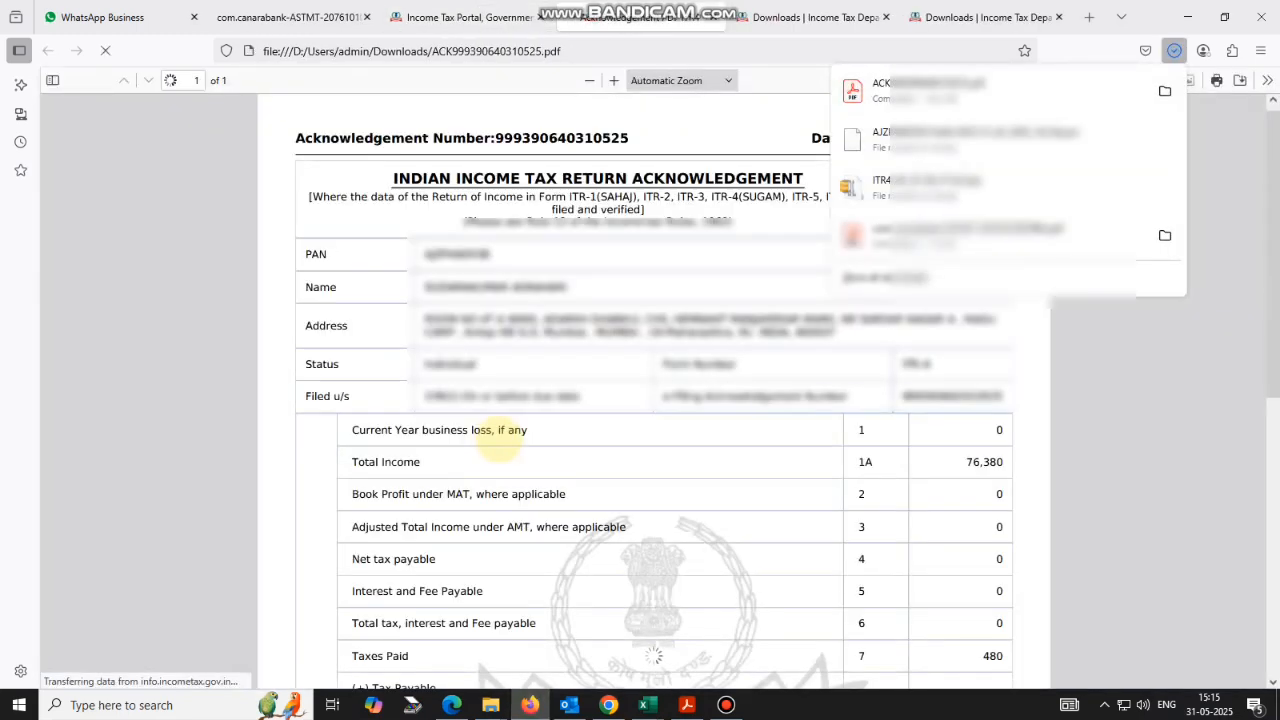
Review and print the acknowledgement PDF, cancel saving a copy, and close its tab.
click(607, 432)
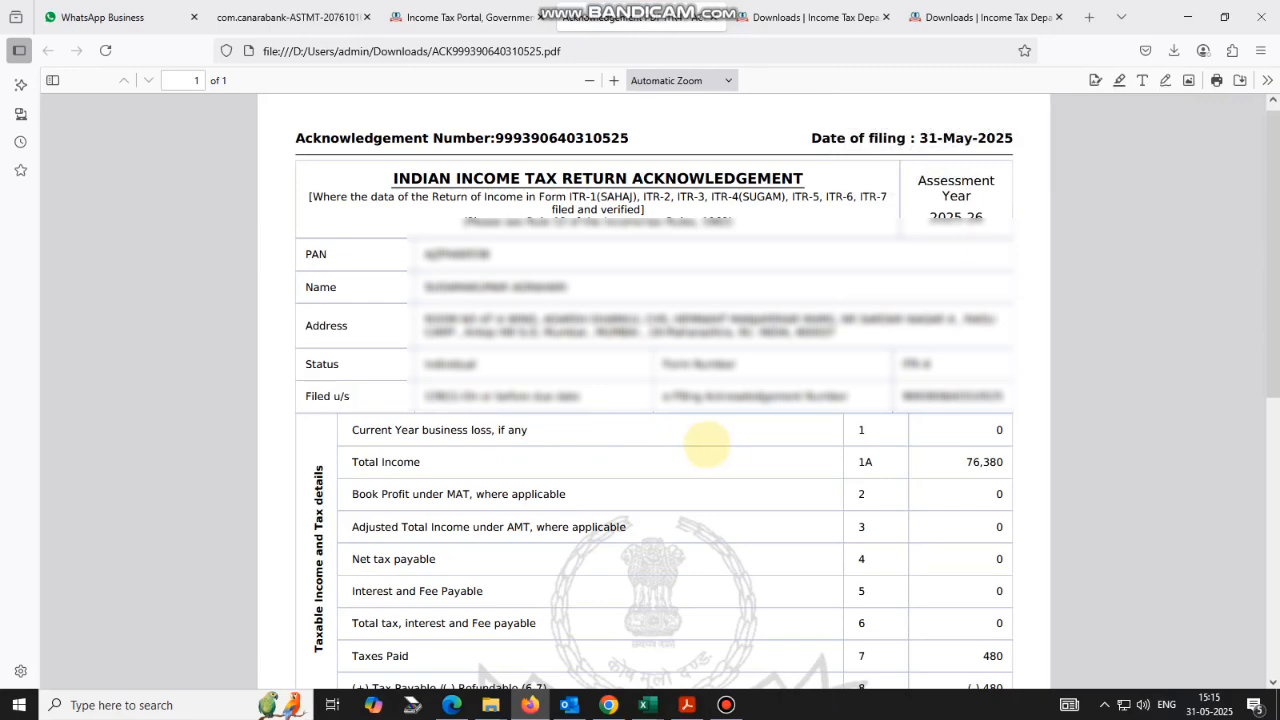
scroll(697, 440, down, 3)
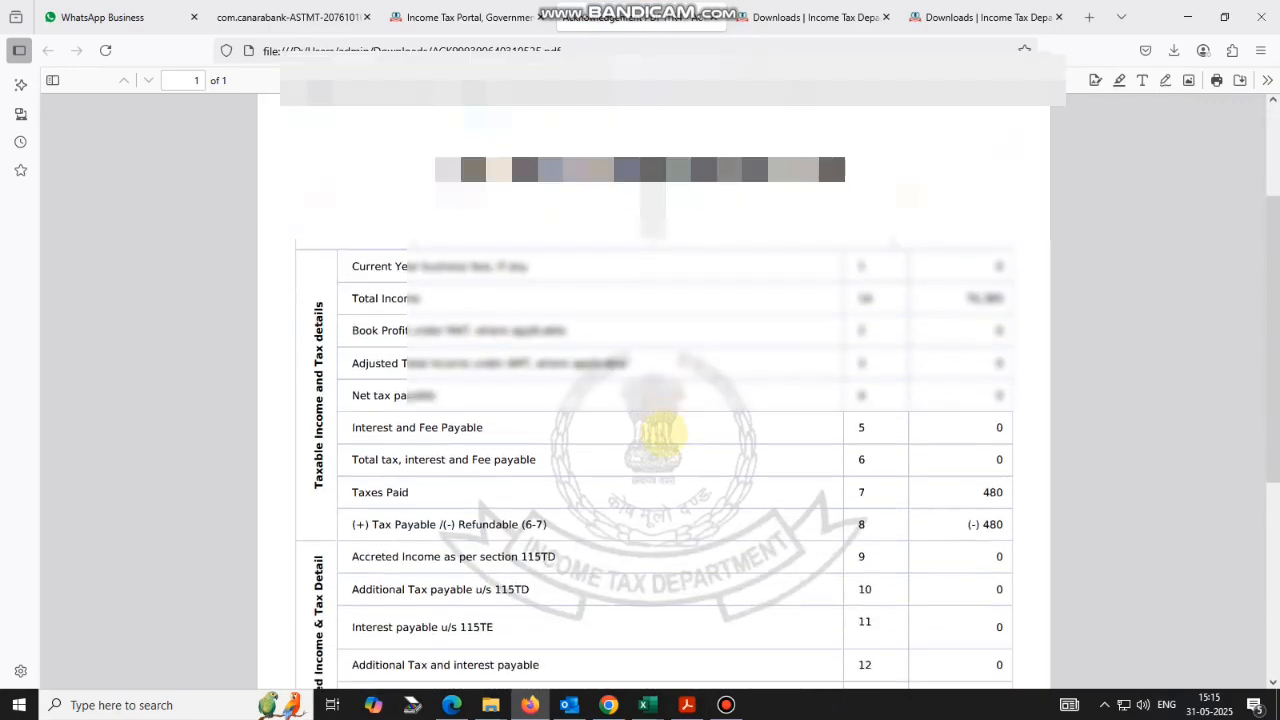
scroll(660, 432, down, 6)
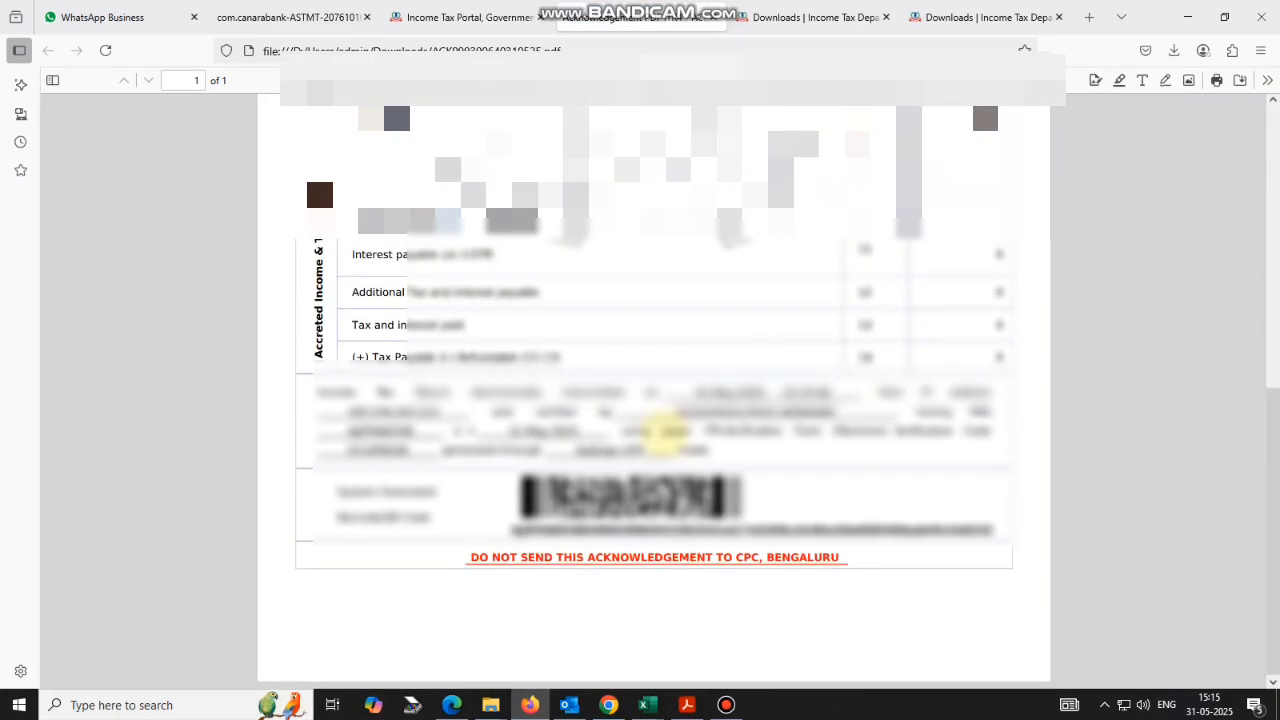
scroll(662, 430, up, 9)
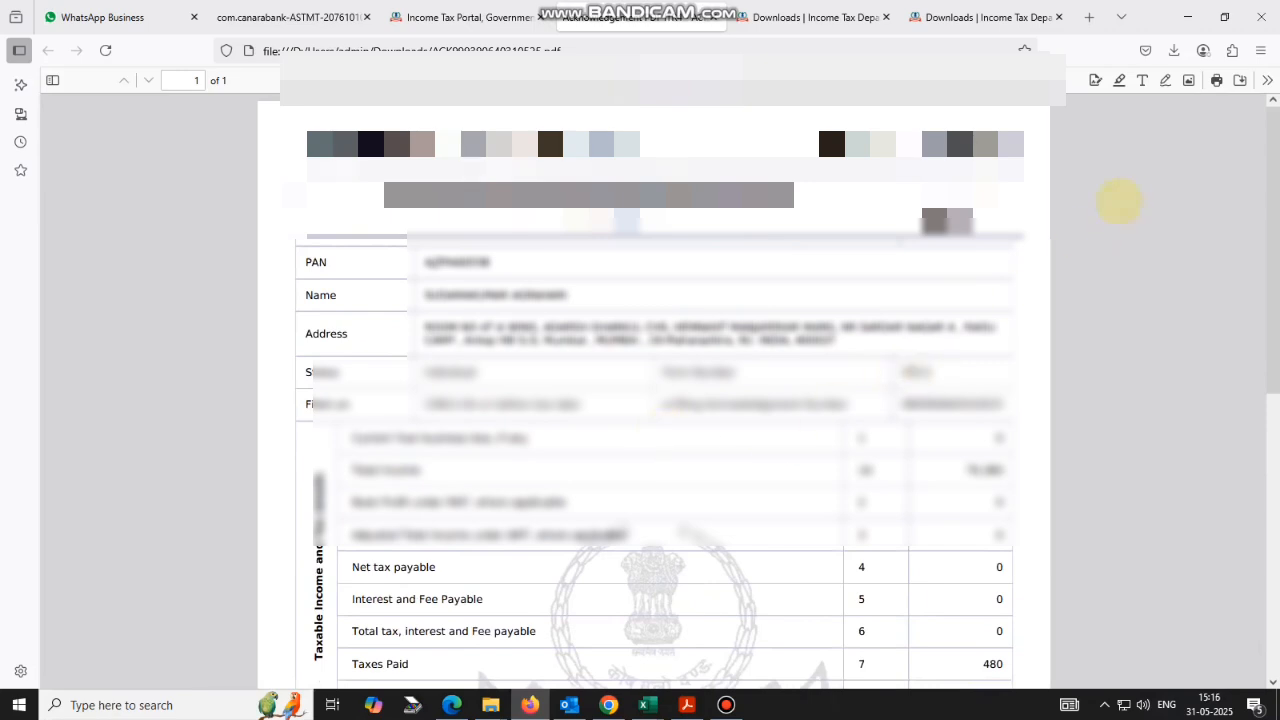
click(1216, 80)
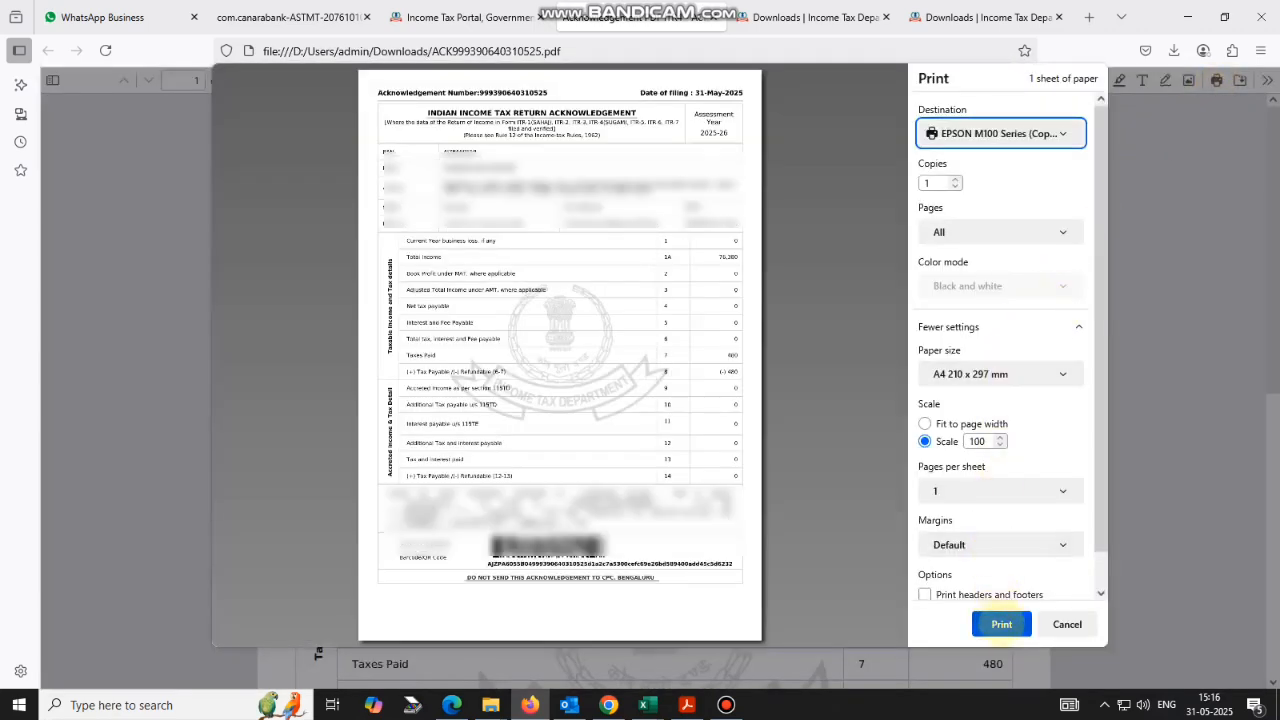
click(1001, 624)
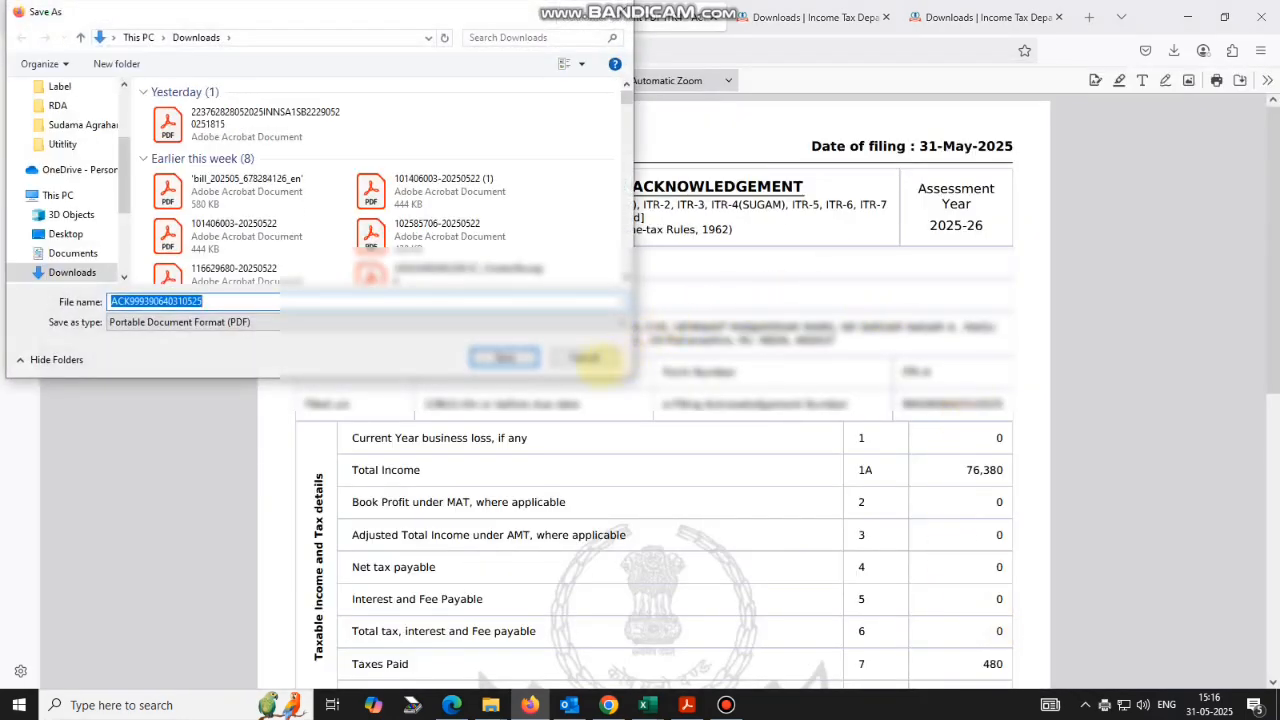
click(585, 358)
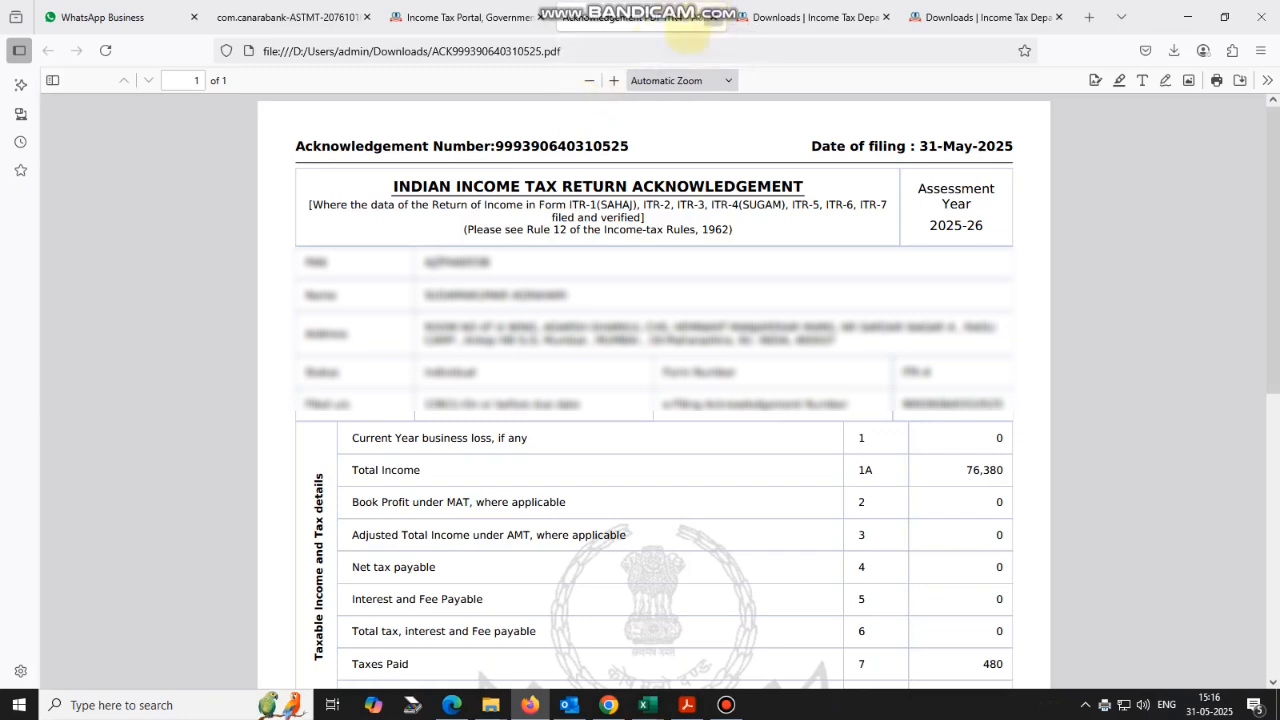
click(715, 17)
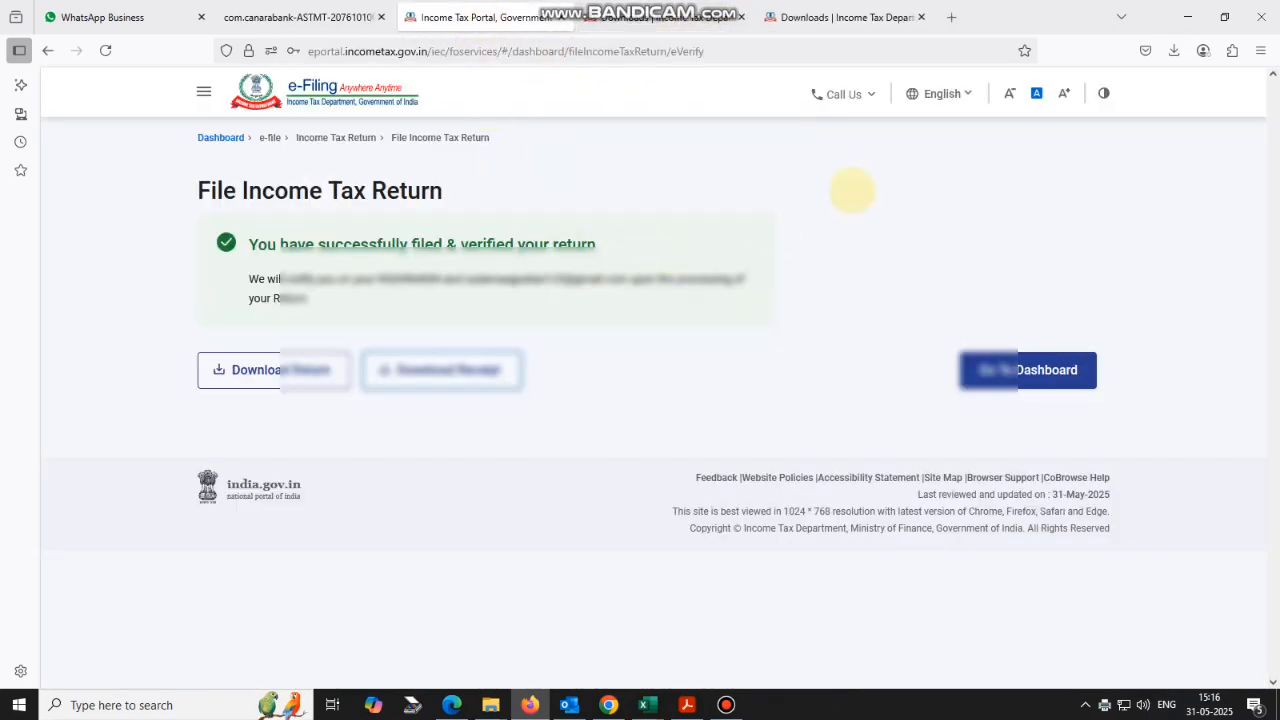